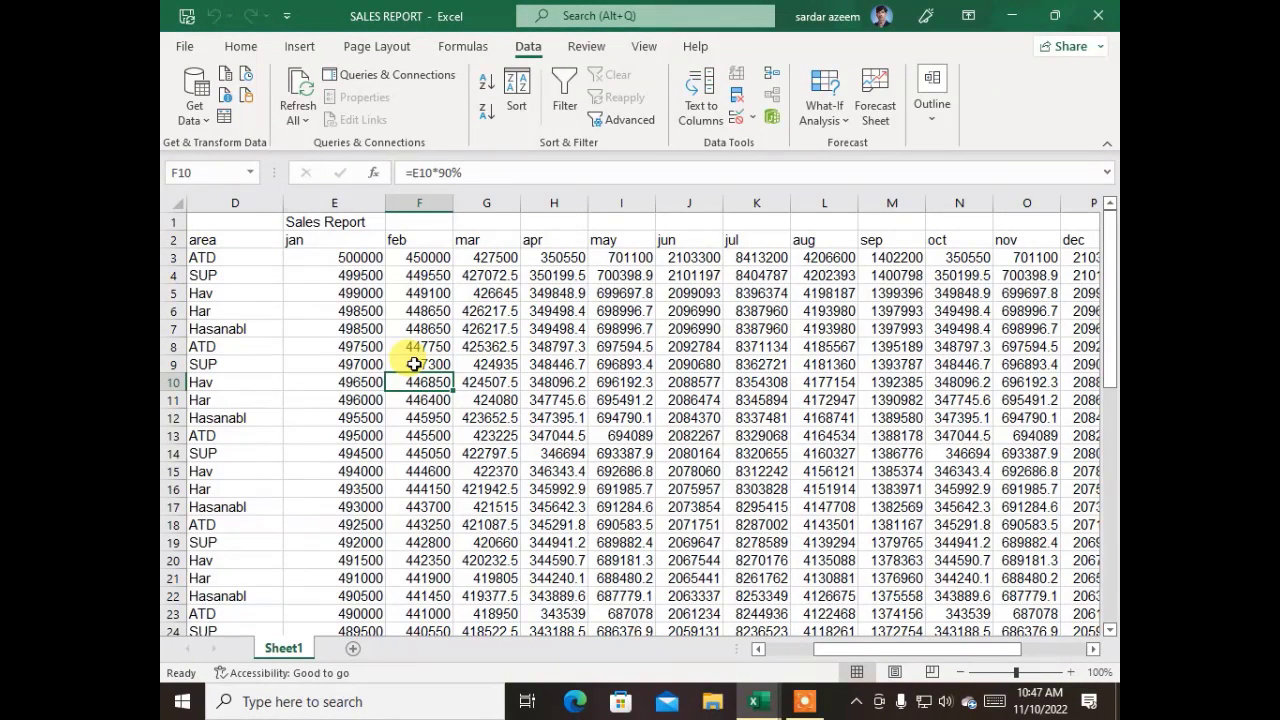
# Select the whole sales table, from the Product Id header to the last row of the Salary column, A2:T53.
pyautogui.press('Home')
pyautogui.press('Up')
pyautogui.press('Up')
pyautogui.press('Up')
pyautogui.press('Up')
pyautogui.press('Up')
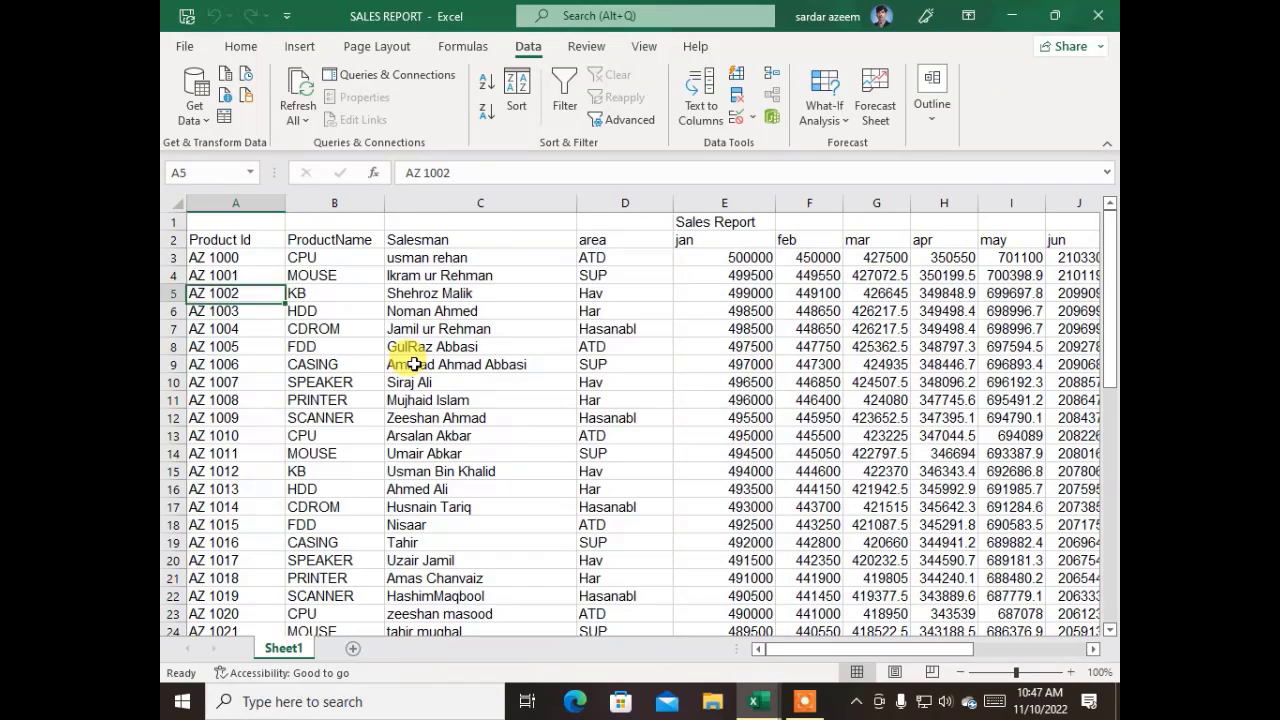
pyautogui.press('Up')
pyautogui.press('Up')
pyautogui.press('Up')
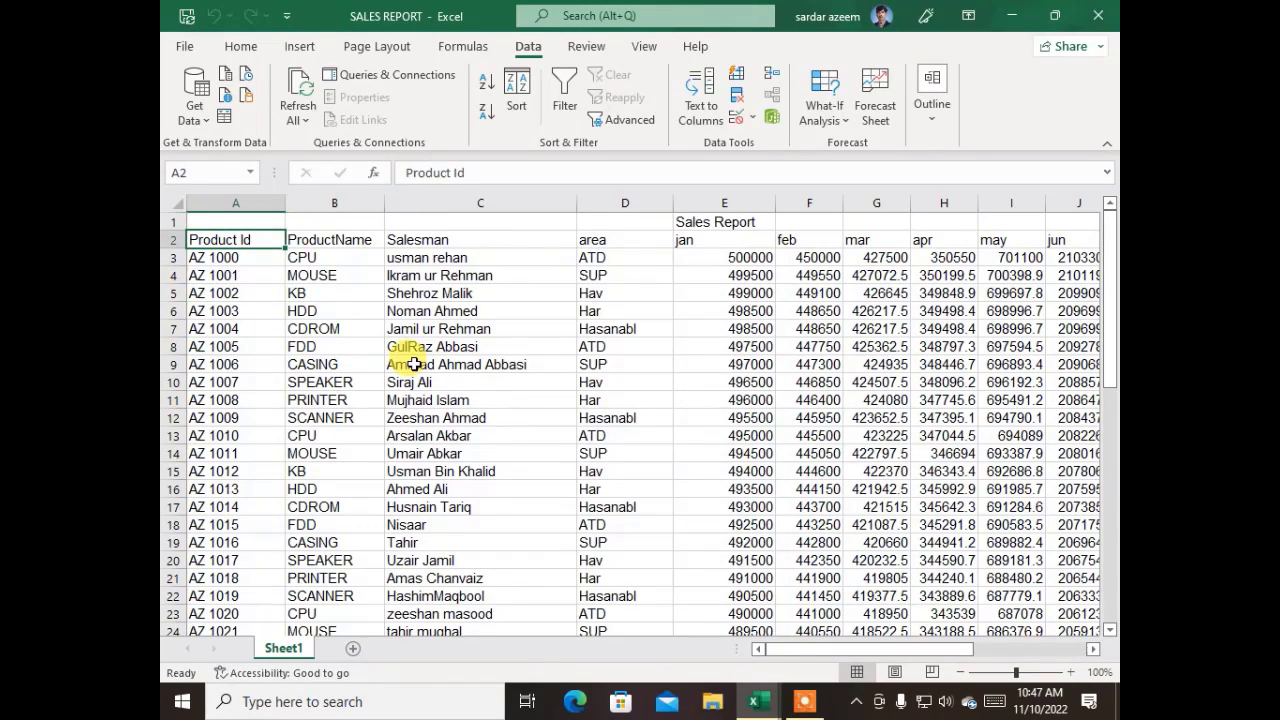
pyautogui.hotkey('shift', 'Right')
pyautogui.hotkey('shift', 'Right')
pyautogui.hotkey('shift', 'Right')
pyautogui.hotkey('shift', 'Right')
pyautogui.hotkey('shift', 'Right')
pyautogui.hotkey('shift', 'Right')
pyautogui.hotkey('shift', 'Right')
pyautogui.hotkey('shift', 'Right')
pyautogui.hotkey('shift', 'Right')
pyautogui.hotkey('shift', 'Right')
pyautogui.hotkey('shift', 'Right')
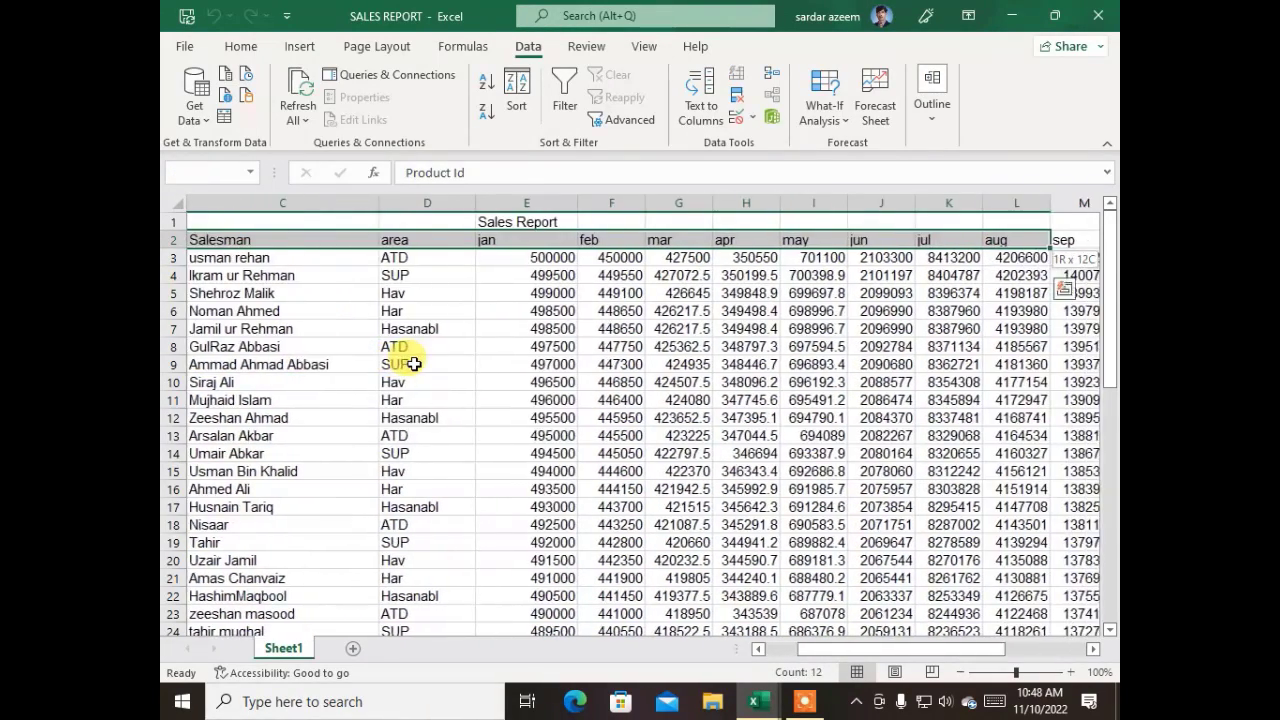
pyautogui.hotkey('shift', 'Right')
pyautogui.hotkey('shift', 'Right')
pyautogui.hotkey('shift', 'Right')
pyautogui.hotkey('shift', 'Right')
pyautogui.hotkey('shift', 'Right')
pyautogui.hotkey('shift', 'Right')
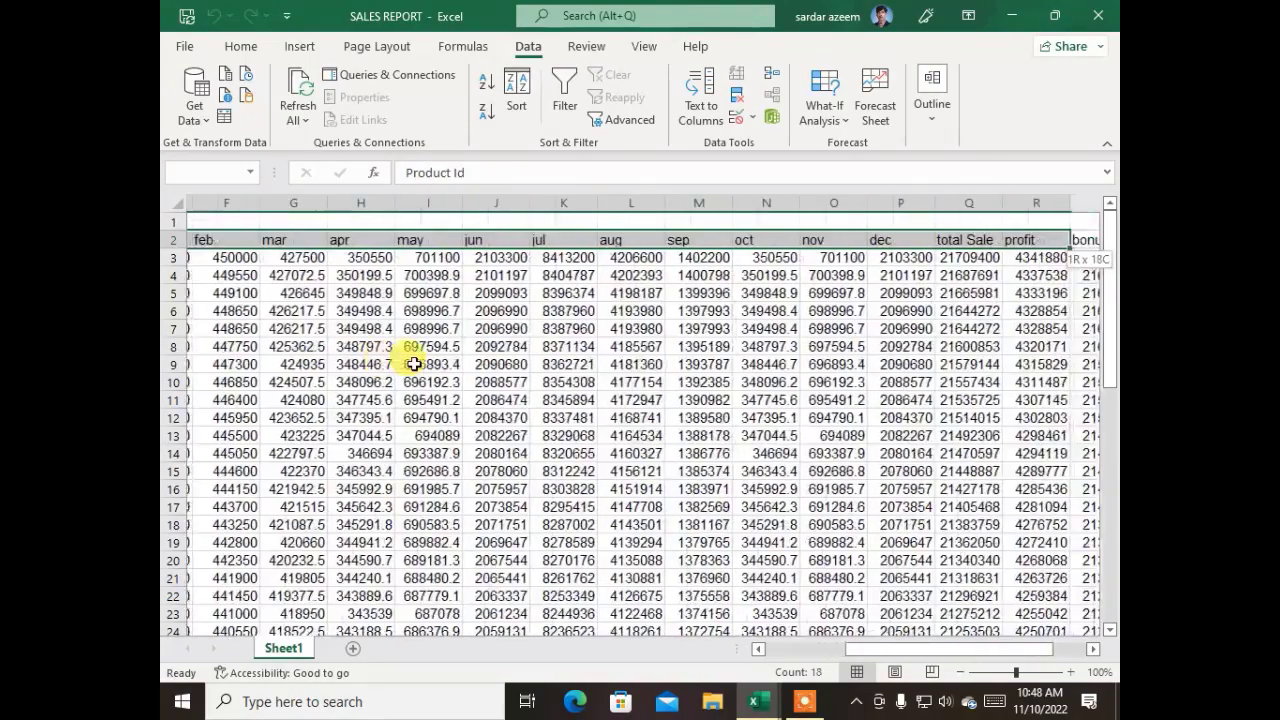
pyautogui.hotkey('shift', 'Right')
pyautogui.hotkey('shift', 'Right')
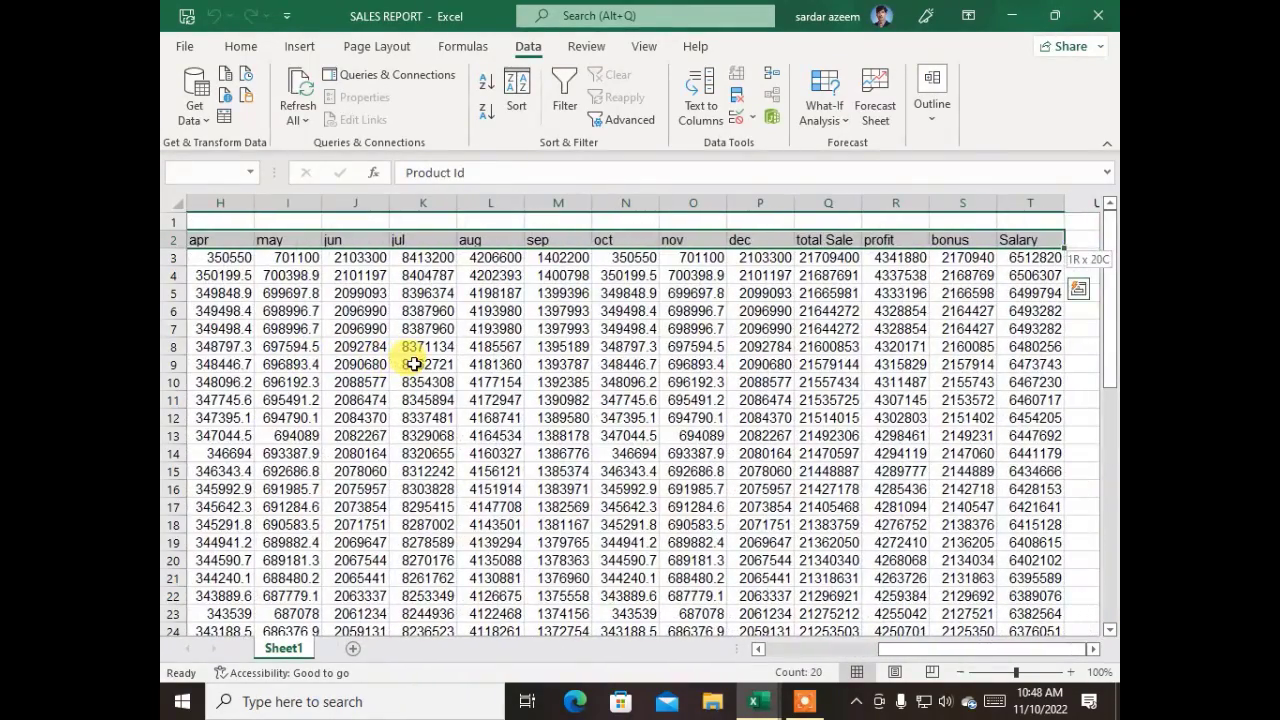
pyautogui.hotkey('shift', 'Down')
pyautogui.hotkey('shift', 'Down')
pyautogui.hotkey('shift', 'Down')
pyautogui.hotkey('shift', 'Down')
pyautogui.hotkey('shift', 'Down')
pyautogui.hotkey('shift', 'Down')
pyautogui.hotkey('shift', 'Down')
pyautogui.hotkey('shift', 'Down')
pyautogui.hotkey('shift', 'Down')
pyautogui.hotkey('shift', 'Down')
pyautogui.hotkey('shift', 'Down')
pyautogui.hotkey('shift', 'Down')
pyautogui.hotkey('shift', 'Down')
pyautogui.hotkey('shift', 'Down')
pyautogui.hotkey('shift', 'Down')
pyautogui.hotkey('shift', 'Down')
pyautogui.hotkey('shift', 'Down')
pyautogui.hotkey('shift', 'Down')
pyautogui.hotkey('shift', 'Down')
pyautogui.hotkey('shift', 'Down')
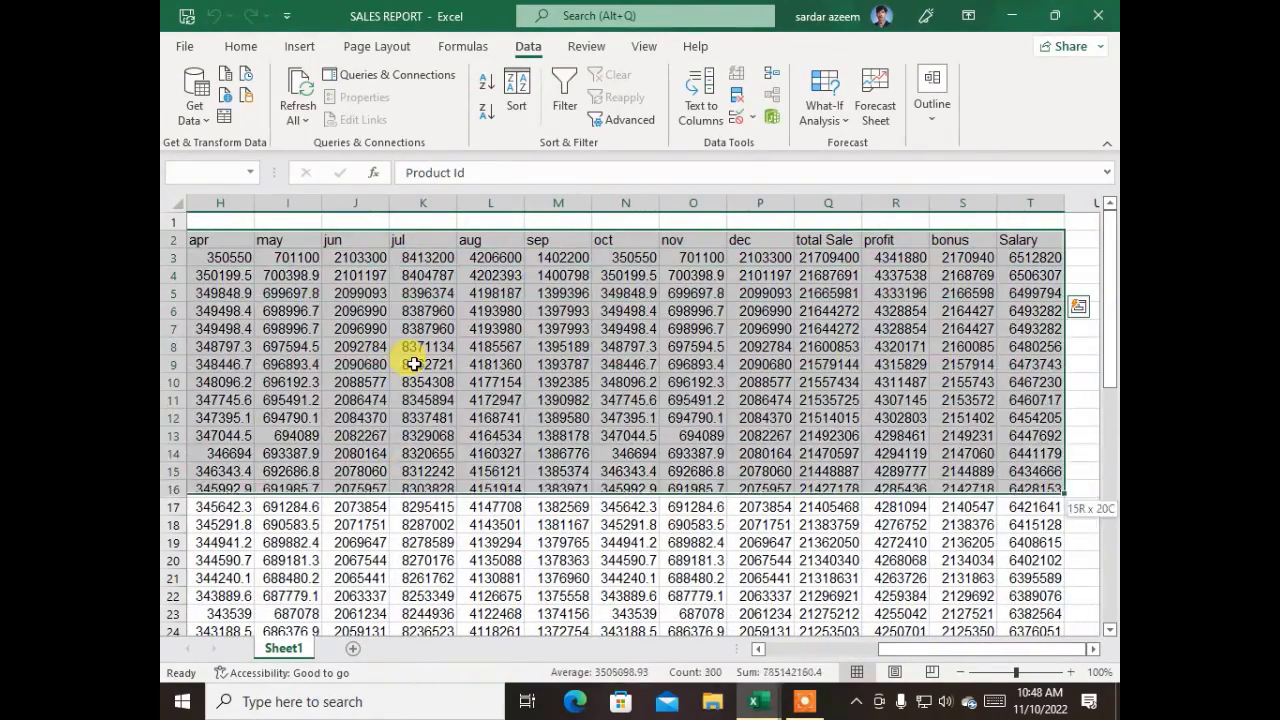
pyautogui.hotkey('shift', 'Down')
pyautogui.hotkey('shift', 'Down')
pyautogui.hotkey('shift', 'Down')
pyautogui.hotkey('shift', 'Down')
pyautogui.hotkey('shift', 'Down')
pyautogui.hotkey('shift', 'Down')
pyautogui.hotkey('shift', 'Down')
pyautogui.hotkey('shift', 'Down')
pyautogui.hotkey('shift', 'Down')
pyautogui.hotkey('shift', 'Down')
pyautogui.hotkey('shift', 'Down')
pyautogui.hotkey('shift', 'Down')
pyautogui.hotkey('shift', 'Down')
pyautogui.hotkey('shift', 'Down')
pyautogui.hotkey('shift', 'Down')
pyautogui.hotkey('shift', 'Down')
pyautogui.hotkey('shift', 'Down')
pyautogui.hotkey('shift', 'Down')
pyautogui.hotkey('shift', 'Down')
pyautogui.hotkey('shift', 'Down')
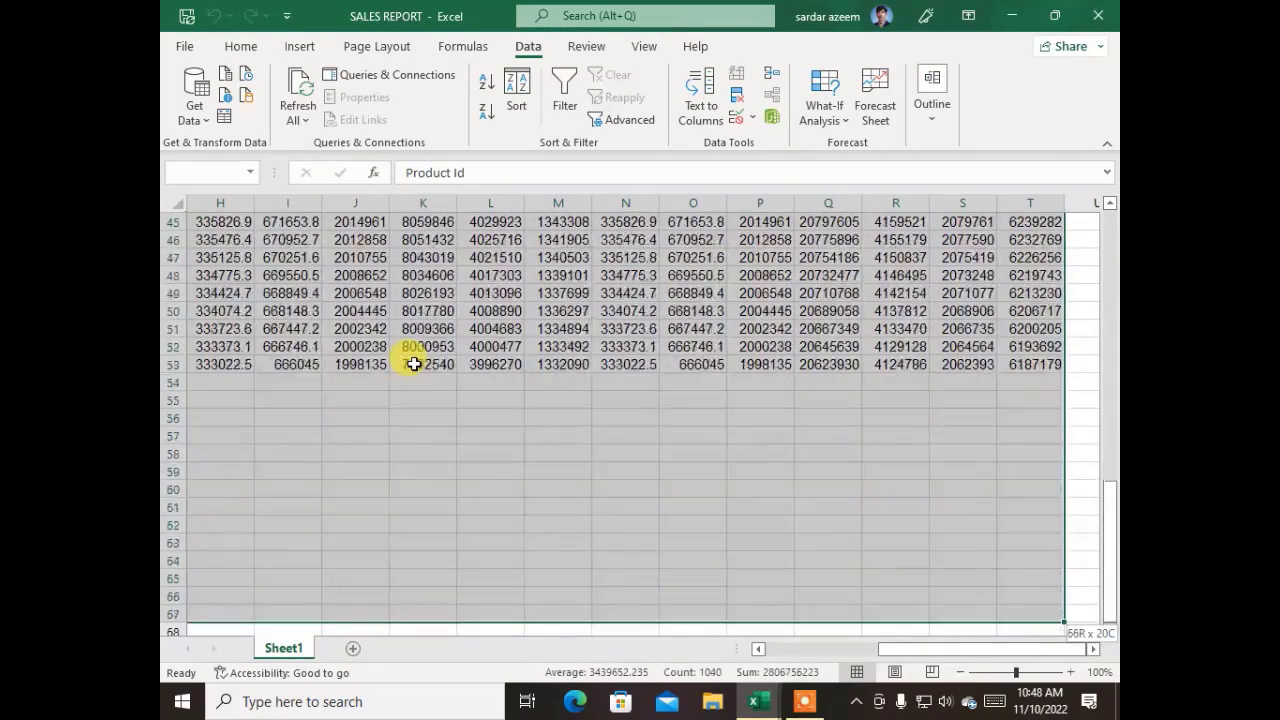
pyautogui.hotkey('shift', 'Up')
pyautogui.hotkey('shift', 'Up')
pyautogui.hotkey('shift', 'Up')
pyautogui.hotkey('shift', 'Up')
pyautogui.hotkey('shift', 'Up')
pyautogui.hotkey('shift', 'Up')
pyautogui.hotkey('shift', 'Up')
pyautogui.hotkey('shift', 'Up')
pyautogui.hotkey('shift', 'Up')
pyautogui.hotkey('shift', 'Up')
pyautogui.hotkey('shift', 'Up')
pyautogui.hotkey('shift', 'Up')
pyautogui.hotkey('shift', 'Up')
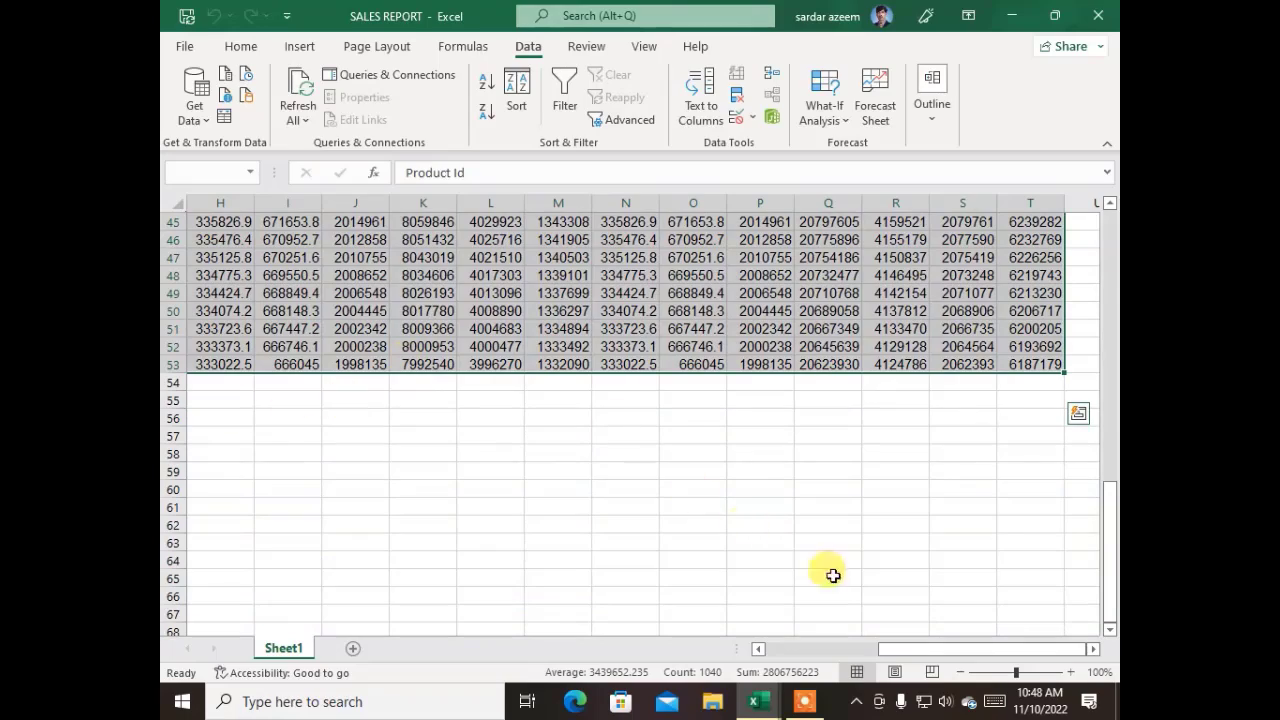
pyautogui.moveTo(910, 650); pyautogui.dragTo(777, 651)
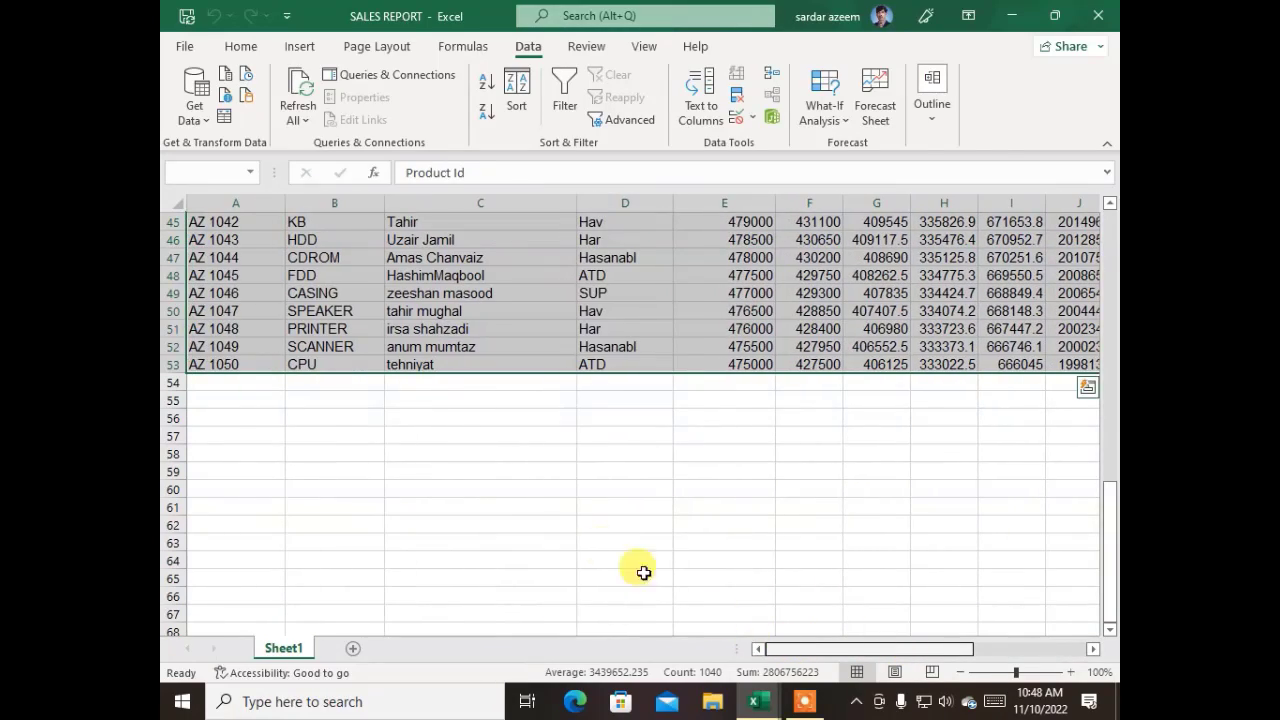
pyautogui.scroll(15, 266, 460)
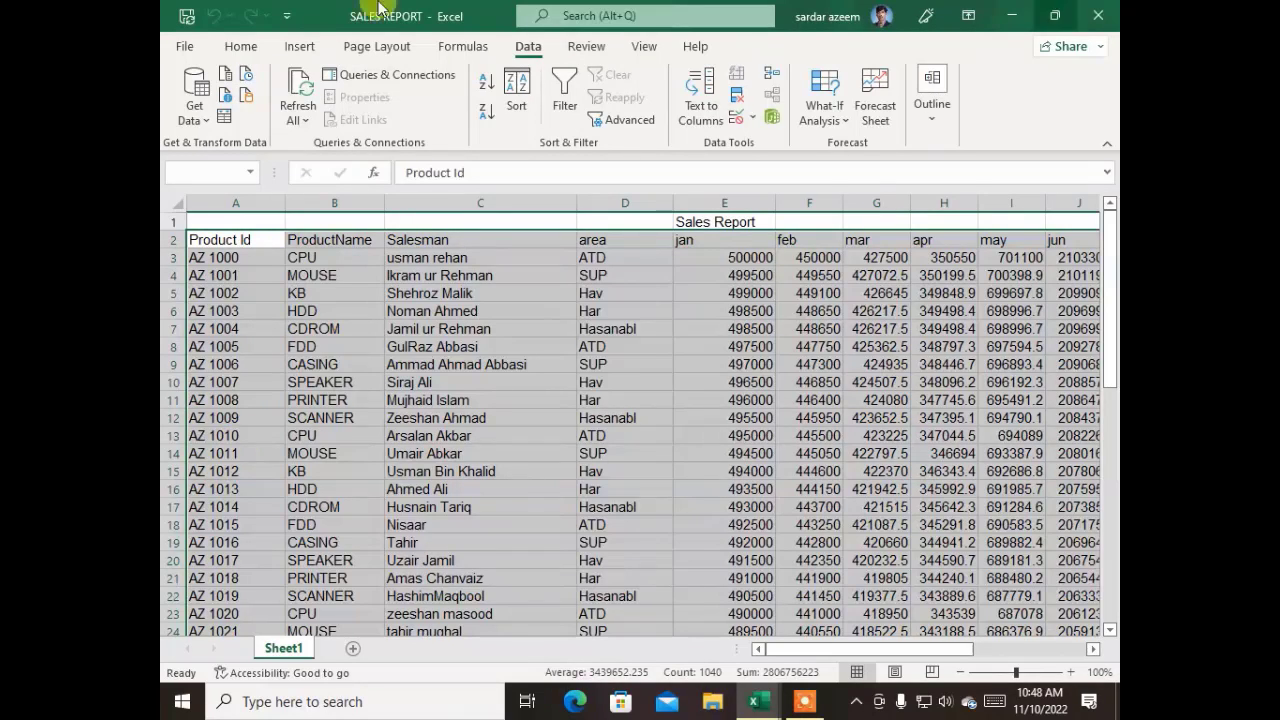
# Sort the selected table by the Salesman column on cell values in A to Z order.
pyautogui.click(518, 94)
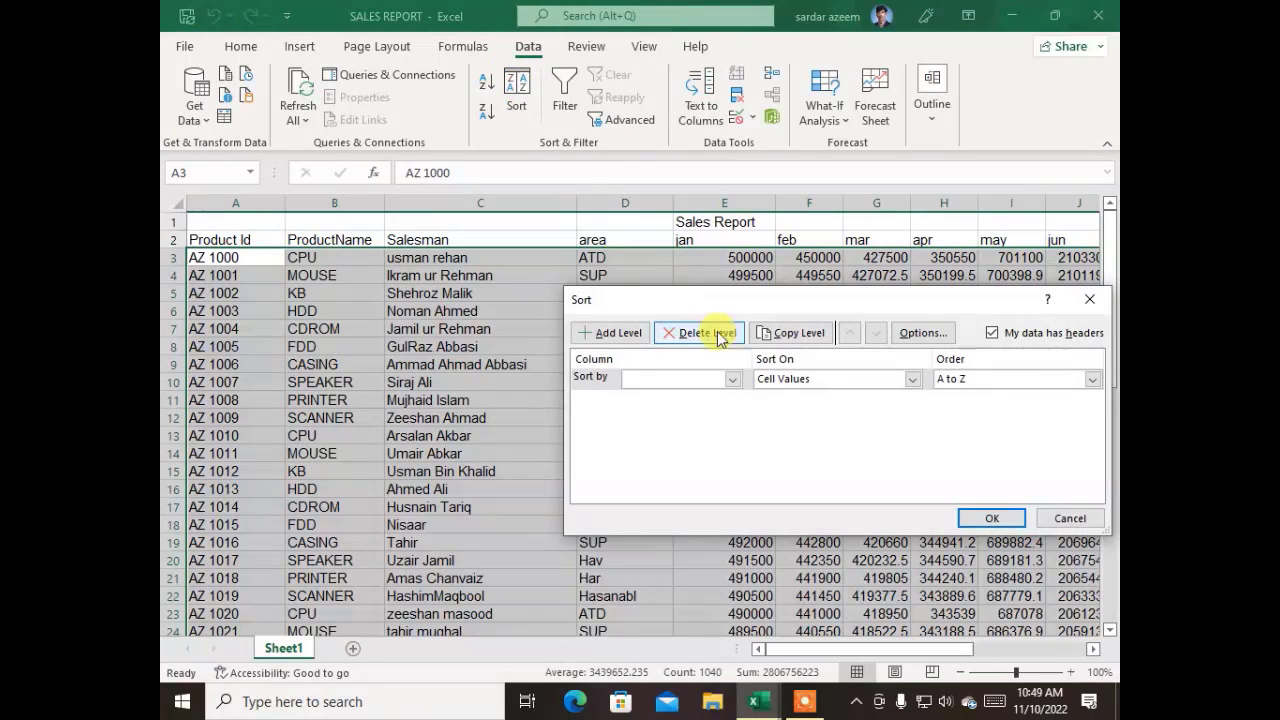
pyautogui.moveTo(686, 302); pyautogui.dragTo(443, 66)
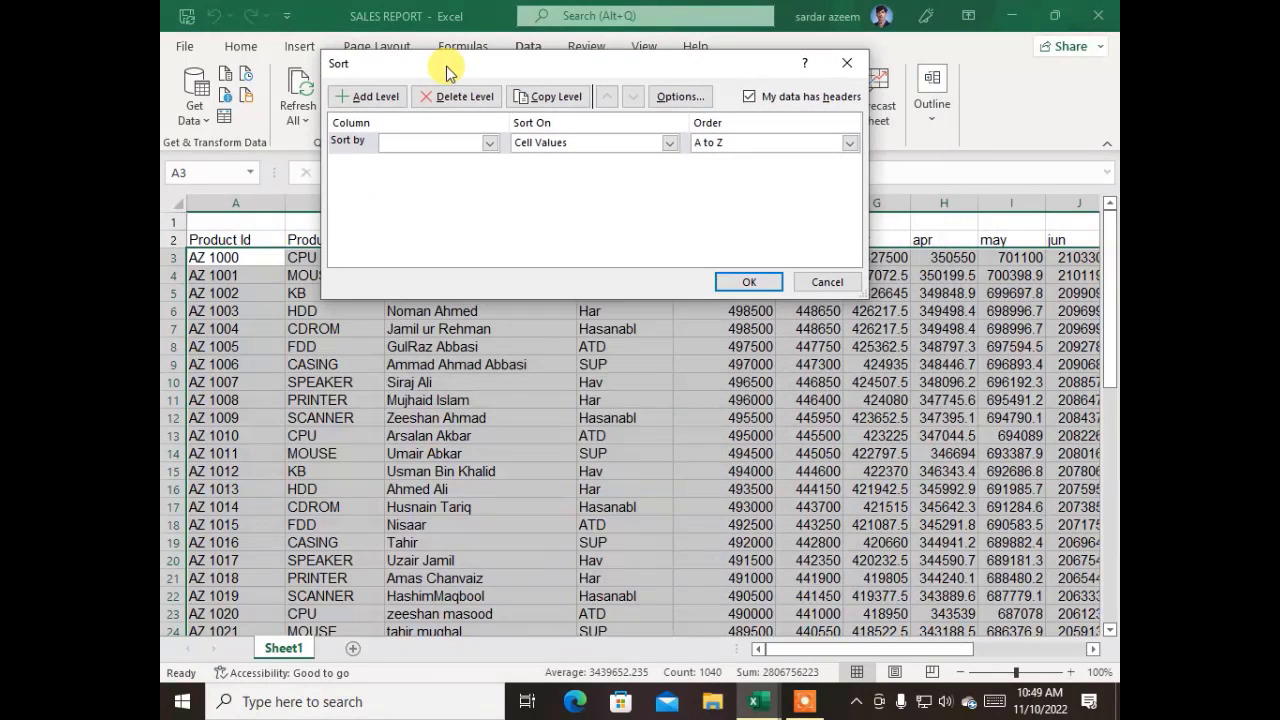
pyautogui.click(488, 145)
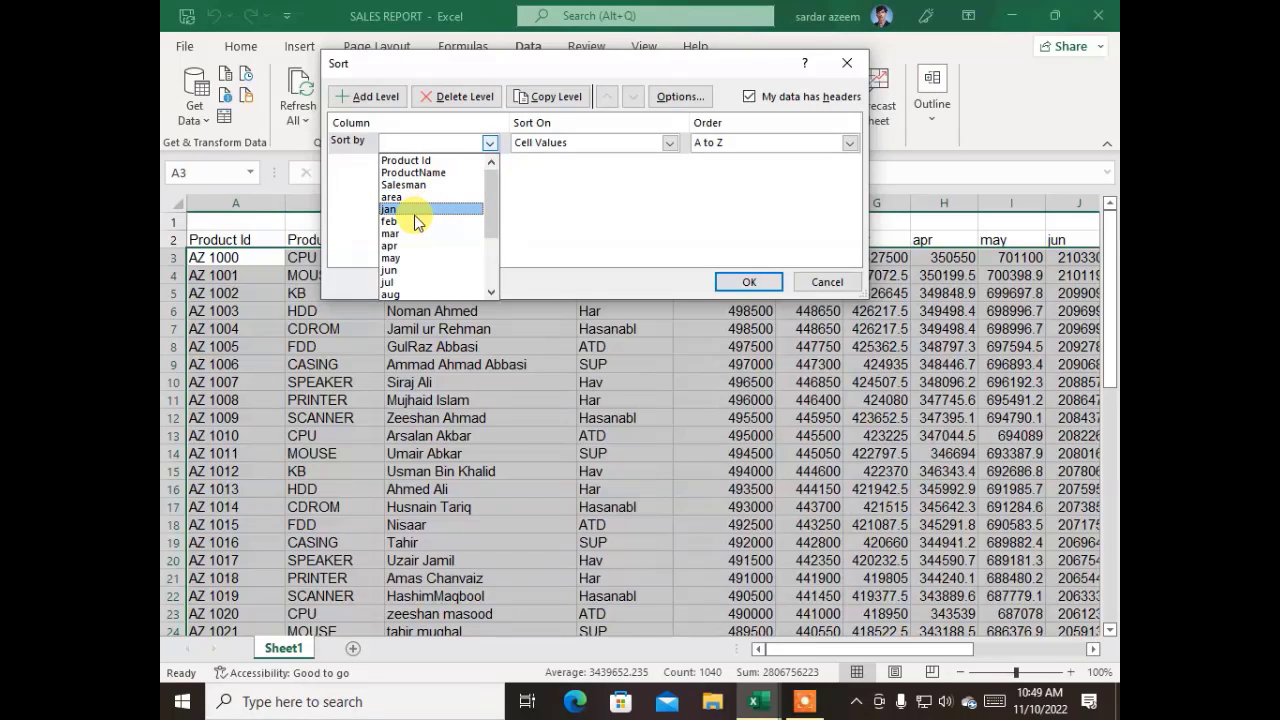
pyautogui.scroll(-2, 417, 222)
pyautogui.scroll(2, 445, 286)
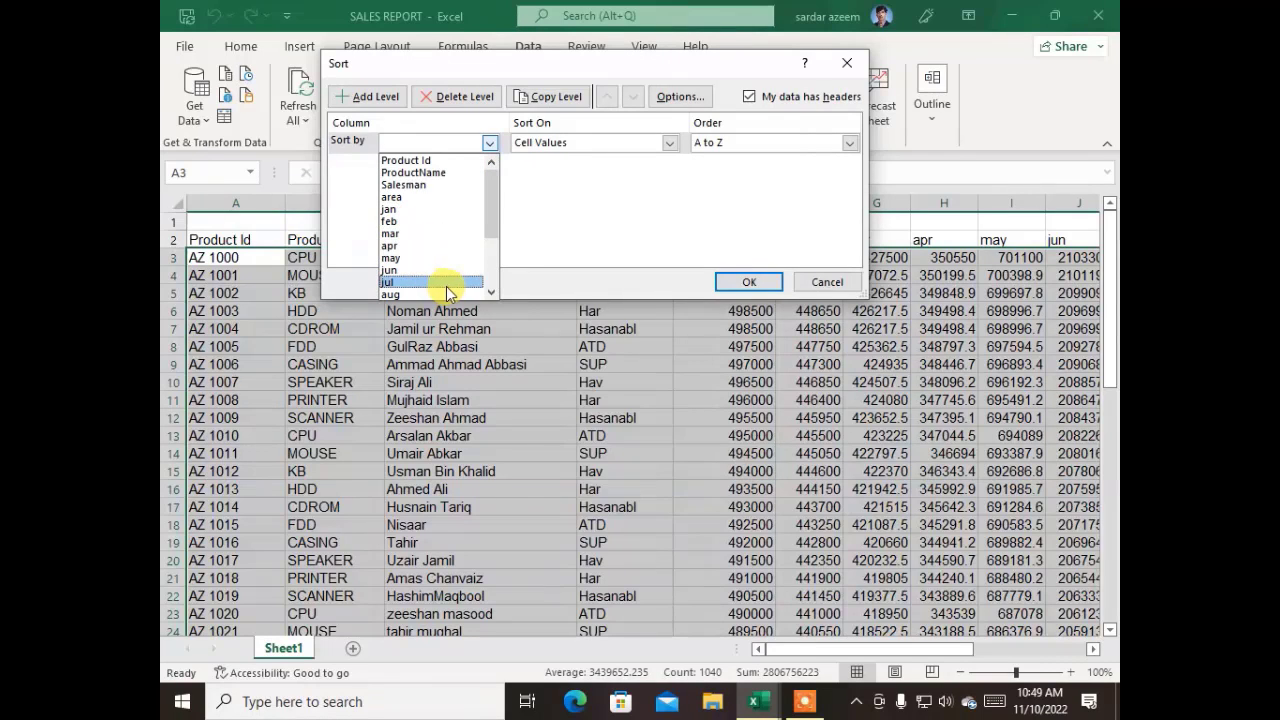
pyautogui.click(431, 184)
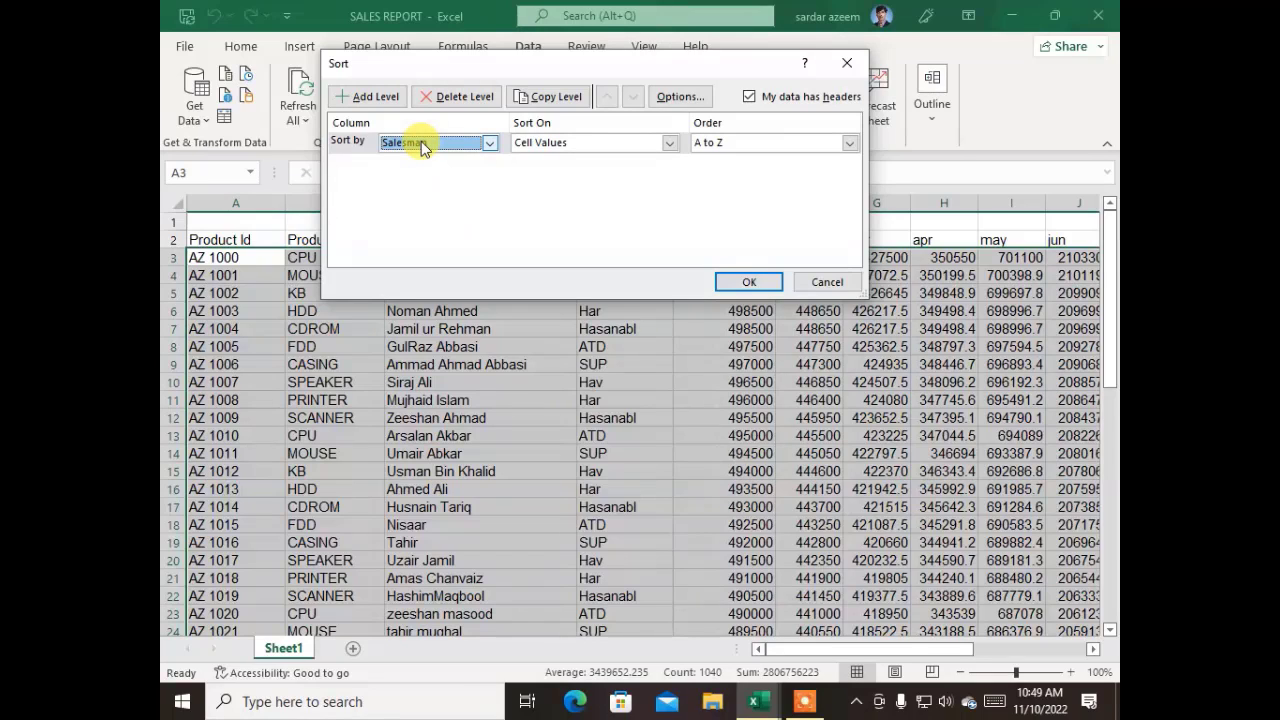
pyautogui.click(725, 142)
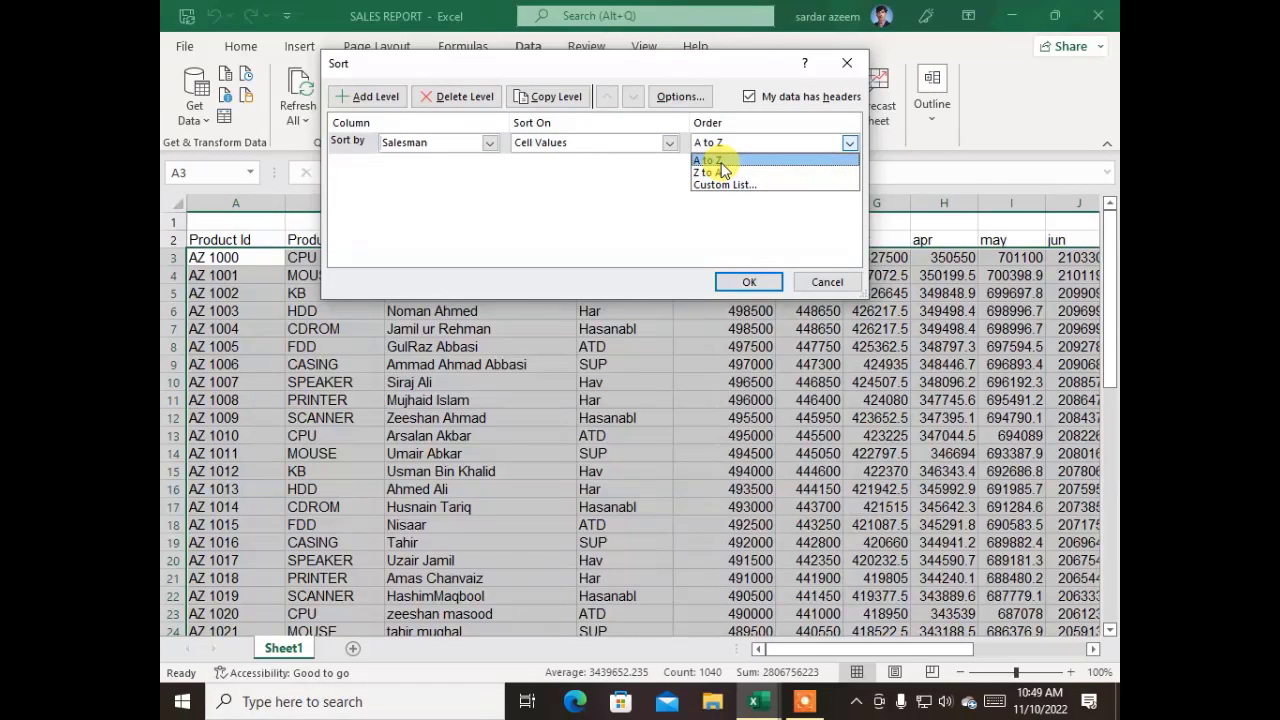
pyautogui.click(720, 162)
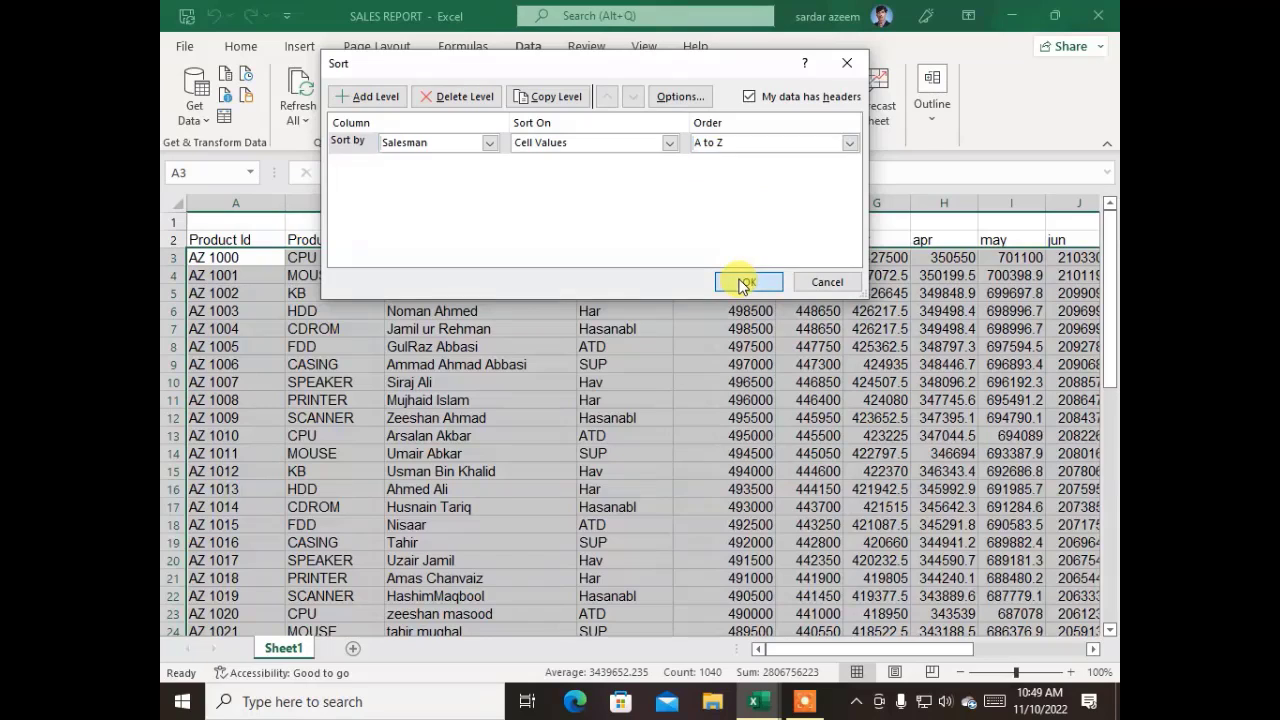
pyautogui.click(745, 282)
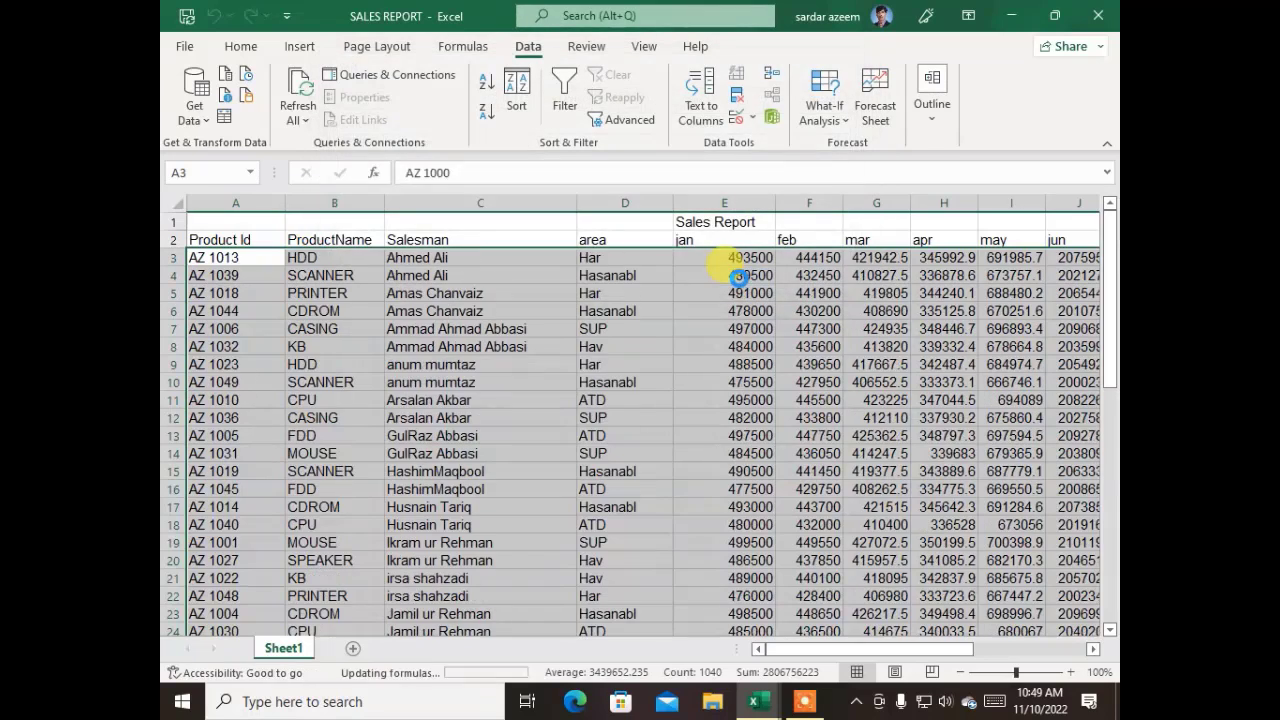
# Examine the order of the names in the Salesman column from row 3 down to the last row and back up.
pyautogui.click(415, 258)
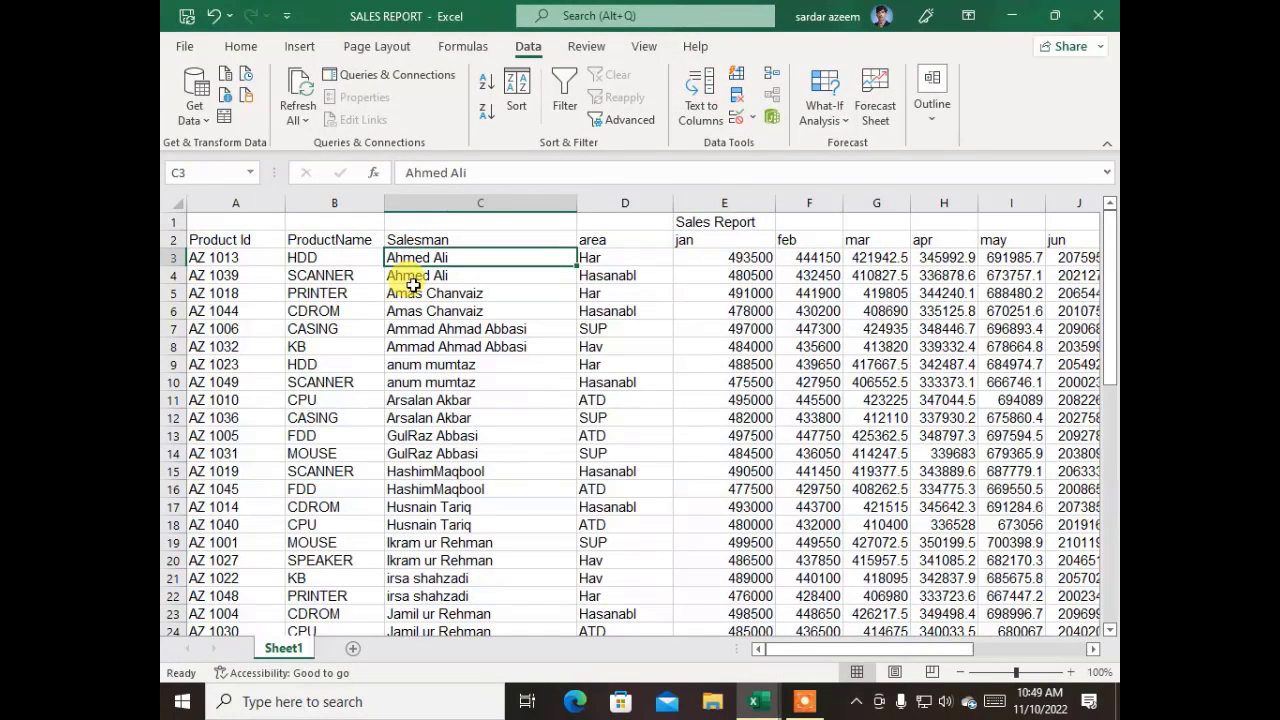
pyautogui.press('Down')
pyautogui.press('Down')
pyautogui.press('Down')
pyautogui.press('Down')
pyautogui.press('Down')
pyautogui.press('Down')
pyautogui.press('Down')
pyautogui.press('Down')
pyautogui.press('Down')
pyautogui.press('Down')
pyautogui.press('Down')
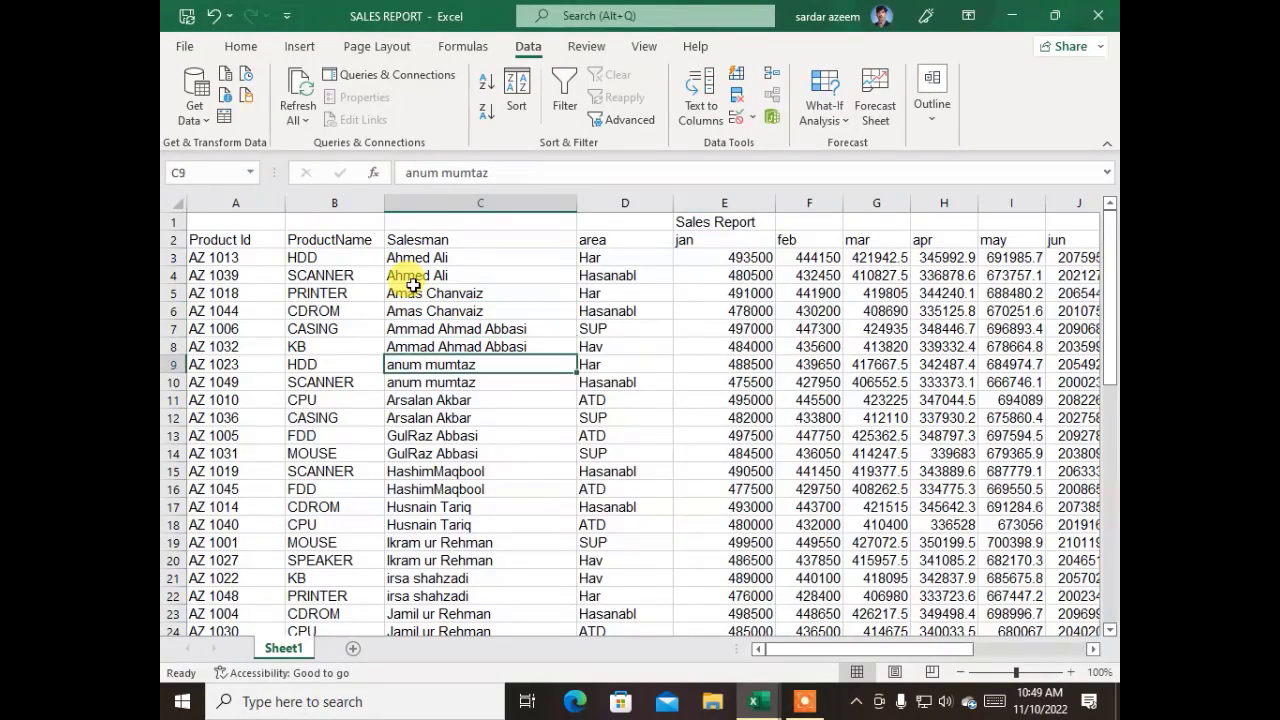
pyautogui.press('Down')
pyautogui.press('Down')
pyautogui.press('Down')
pyautogui.press('Down')
pyautogui.press('Down')
pyautogui.press('Down')
pyautogui.press('Down')
pyautogui.press('Down')
pyautogui.press('Down')
pyautogui.press('Down')
pyautogui.press('Down')
pyautogui.press('Down')
pyautogui.press('Down')
pyautogui.press('Down')
pyautogui.press('Down')
pyautogui.press('Down')
pyautogui.press('Down')
pyautogui.press('Down')
pyautogui.press('Down')
pyautogui.press('Down')
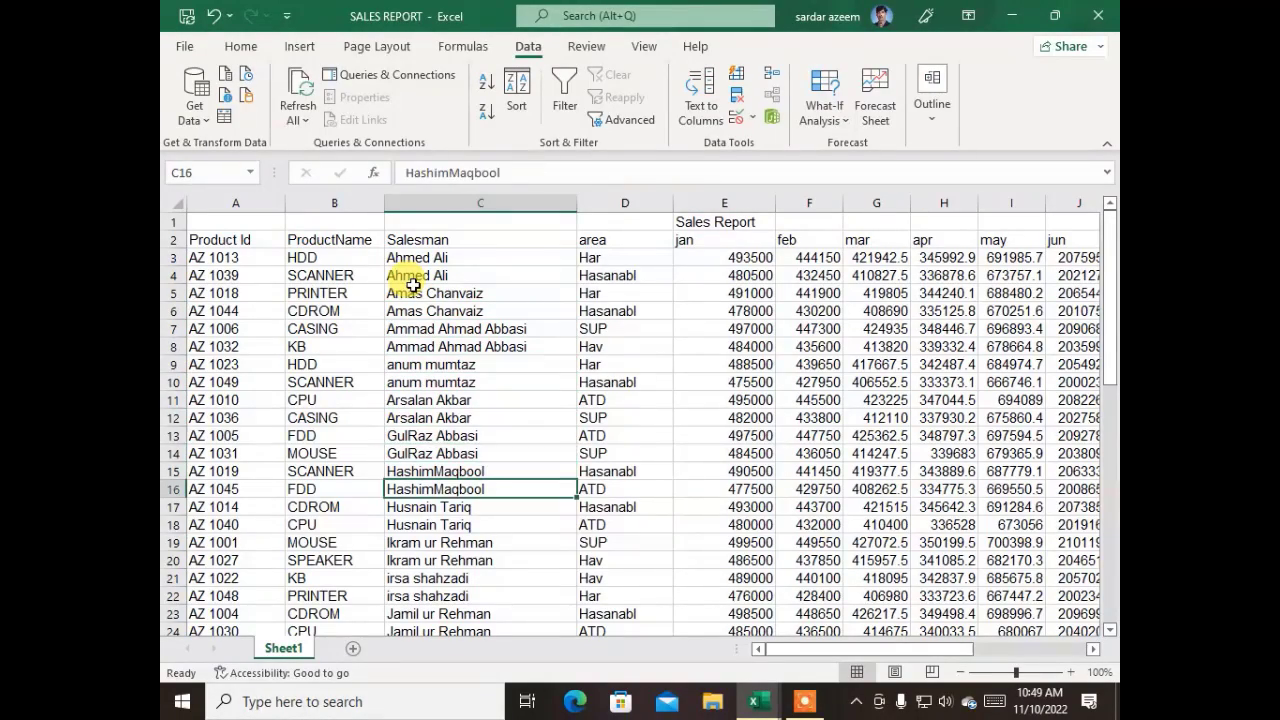
pyautogui.press('Down')
pyautogui.press('Down')
pyautogui.press('Down')
pyautogui.press('Down')
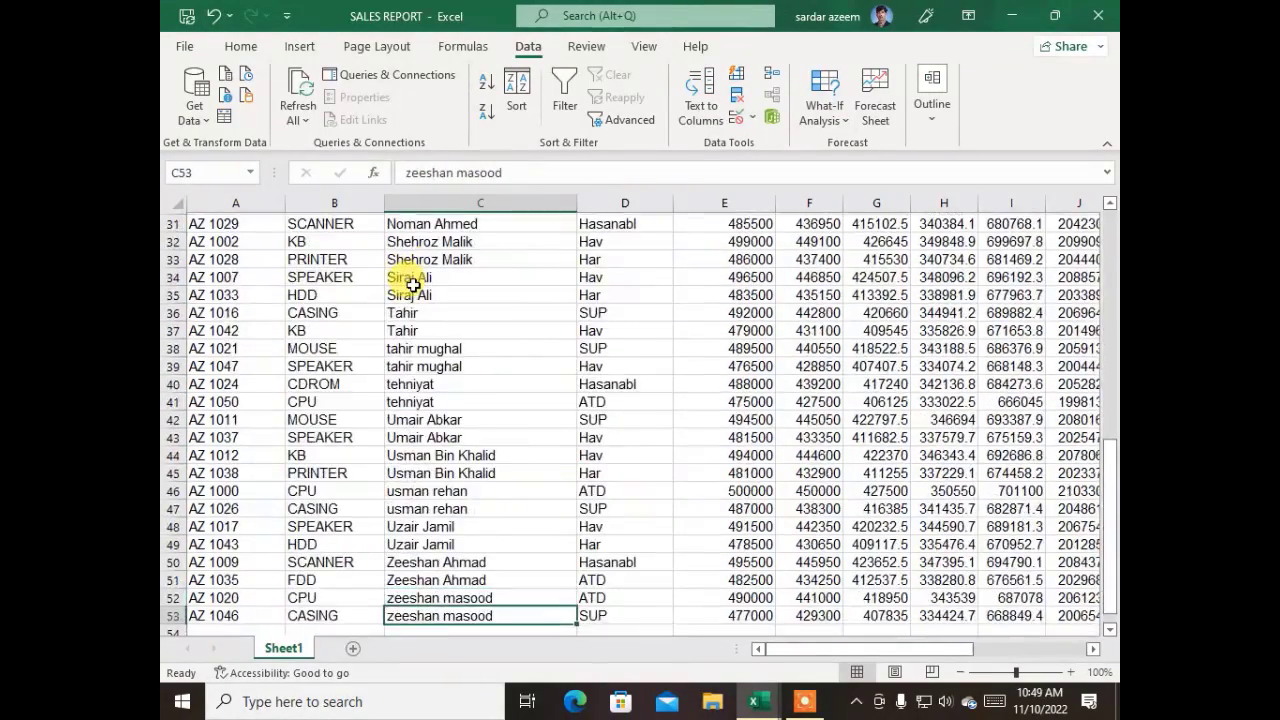
pyautogui.press('Up')
pyautogui.press('Up')
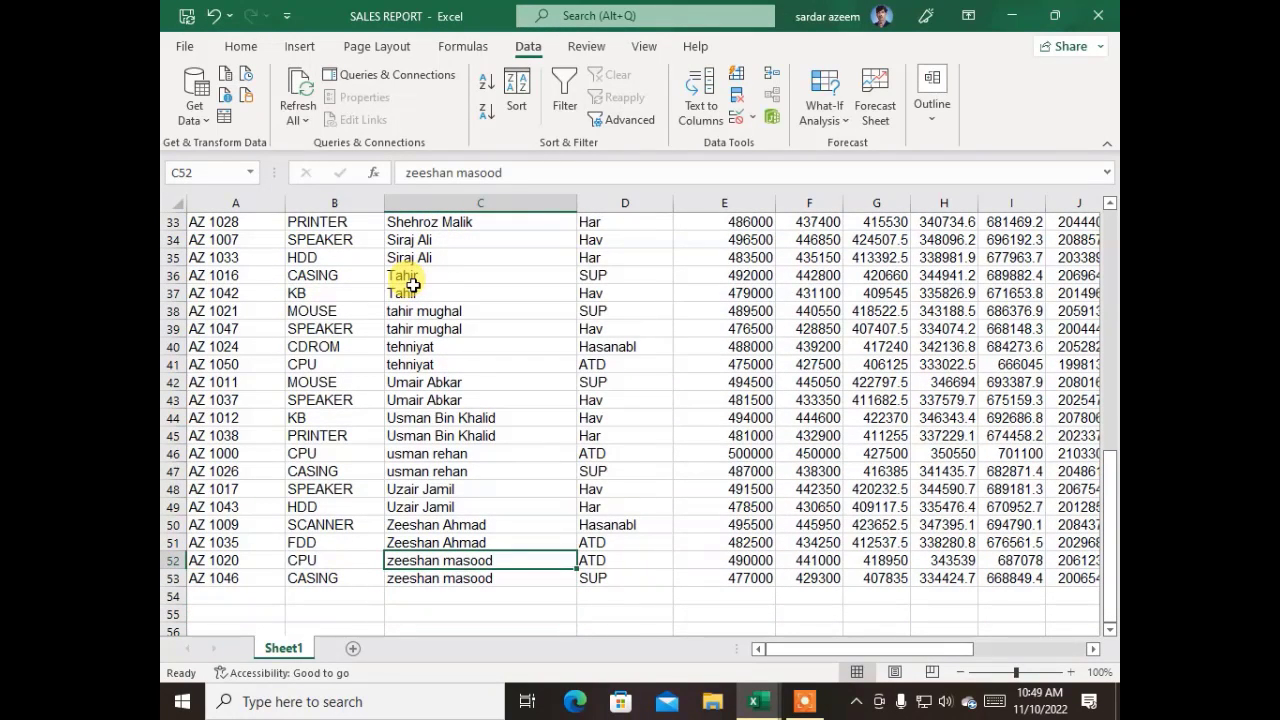
pyautogui.press('Up')
pyautogui.press('Up')
pyautogui.press('Down')
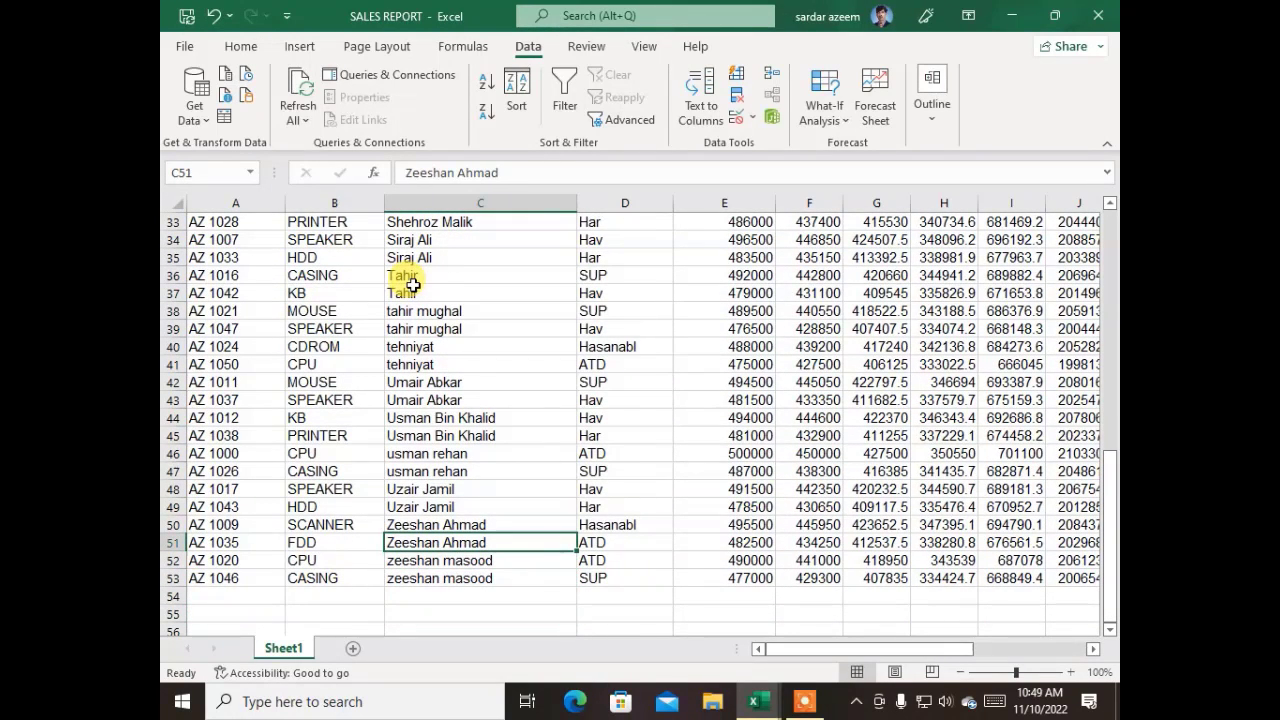
pyautogui.press('Up')
pyautogui.press('Up')
pyautogui.press('Up')
pyautogui.press('Up')
pyautogui.press('Up')
pyautogui.press('Up')
pyautogui.press('Up')
pyautogui.press('Up')
pyautogui.press('Up')
pyautogui.press('Up')
pyautogui.press('Up')
pyautogui.press('Up')
pyautogui.press('Up')
pyautogui.press('Up')
pyautogui.press('Up')
pyautogui.press('Up')
pyautogui.press('Up')
pyautogui.press('Up')
pyautogui.press('Up')
pyautogui.press('Up')
pyautogui.press('Up')
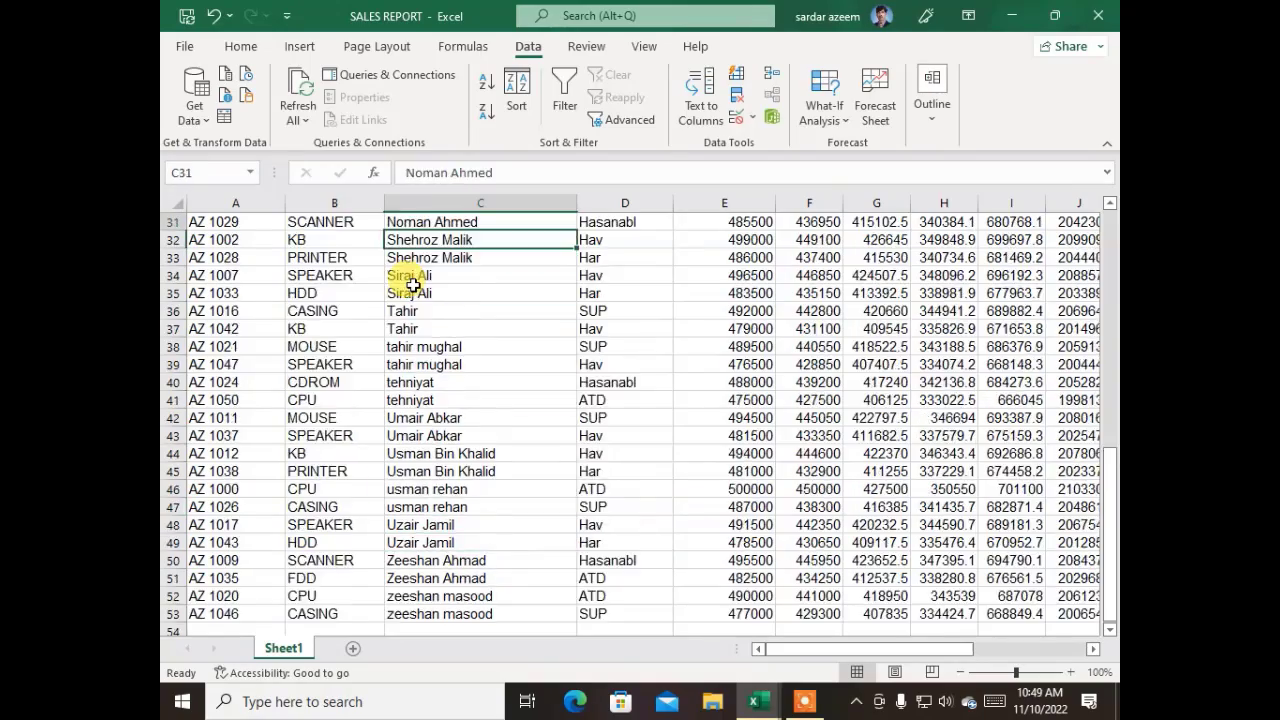
pyautogui.press('Up')
pyautogui.press('Up')
pyautogui.press('Up')
pyautogui.press('Up')
pyautogui.press('Up')
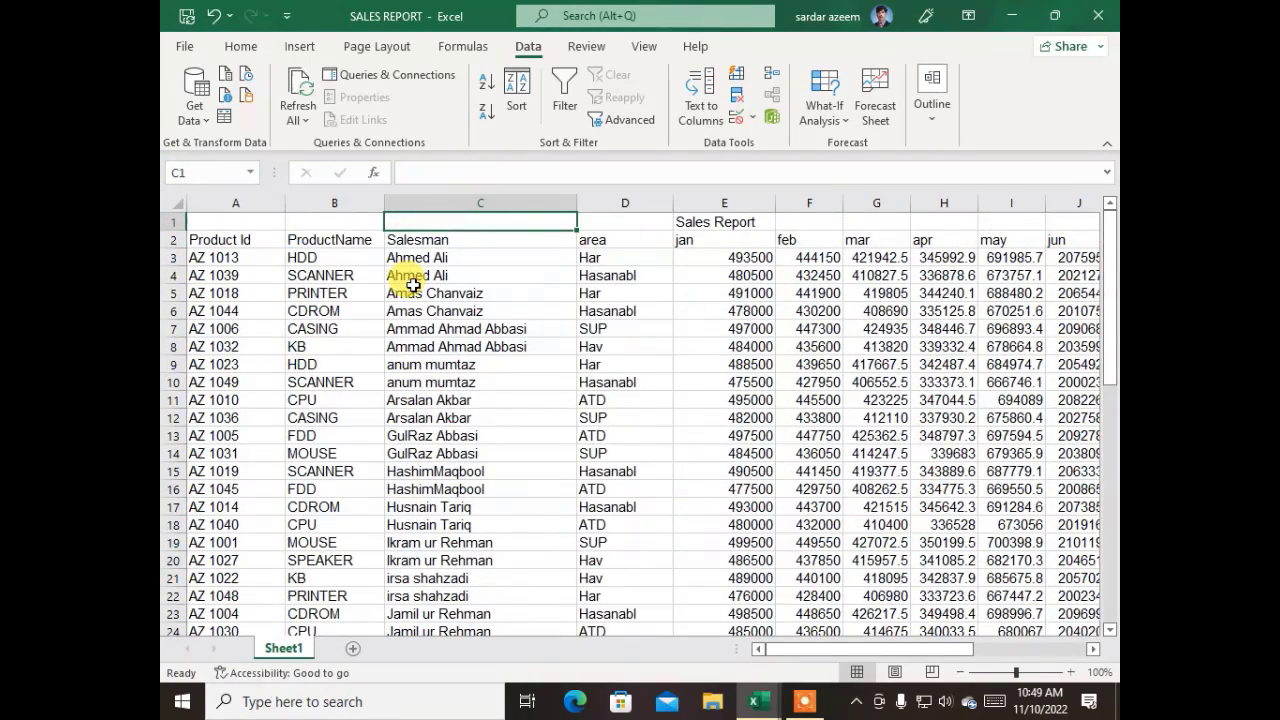
# Examine the Product Id entries from row 3 to row 21 and the first record's product name and salesman.
pyautogui.press('Left')
pyautogui.press('Left')
pyautogui.press('Down')
pyautogui.press('Down')
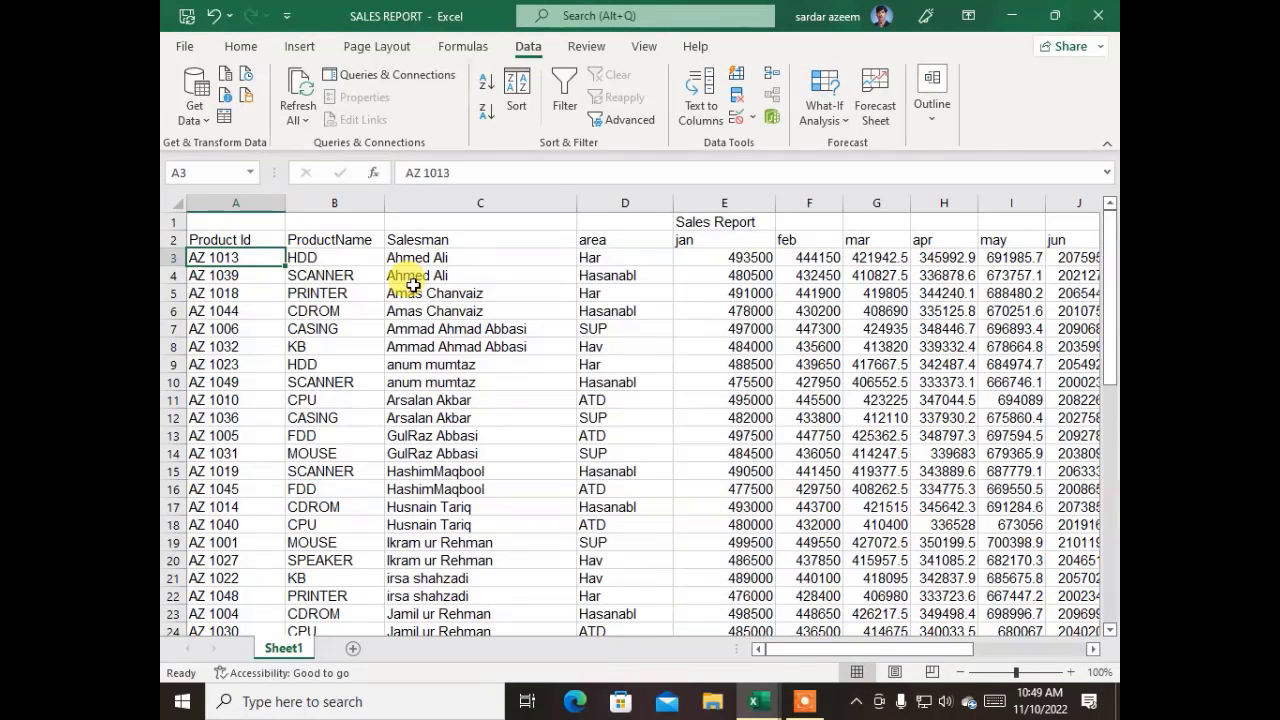
pyautogui.hotkey('shift', 'Down')
pyautogui.hotkey('shift', 'Down')
pyautogui.hotkey('shift', 'Down')
pyautogui.hotkey('shift', 'Down')
pyautogui.hotkey('shift', 'Down')
pyautogui.hotkey('shift', 'Down')
pyautogui.hotkey('shift', 'Down')
pyautogui.hotkey('shift', 'Down')
pyautogui.hotkey('shift', 'Down')
pyautogui.hotkey('shift', 'Down')
pyautogui.hotkey('shift', 'Down')
pyautogui.hotkey('shift', 'Down')
pyautogui.hotkey('shift', 'Down')
pyautogui.hotkey('shift', 'Down')
pyautogui.hotkey('shift', 'Down')
pyautogui.hotkey('shift', 'Down')
pyautogui.hotkey('shift', 'Down')
pyautogui.hotkey('shift', 'Down')
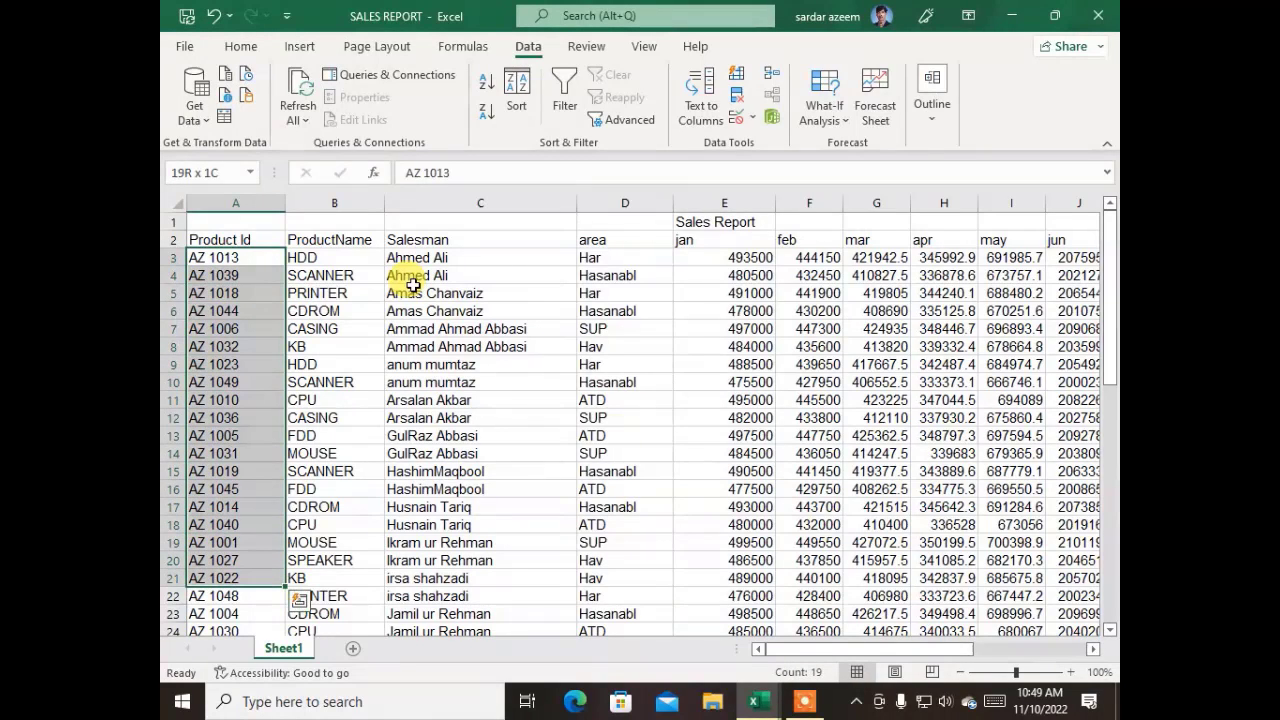
pyautogui.press('Up')
pyautogui.press('Down')
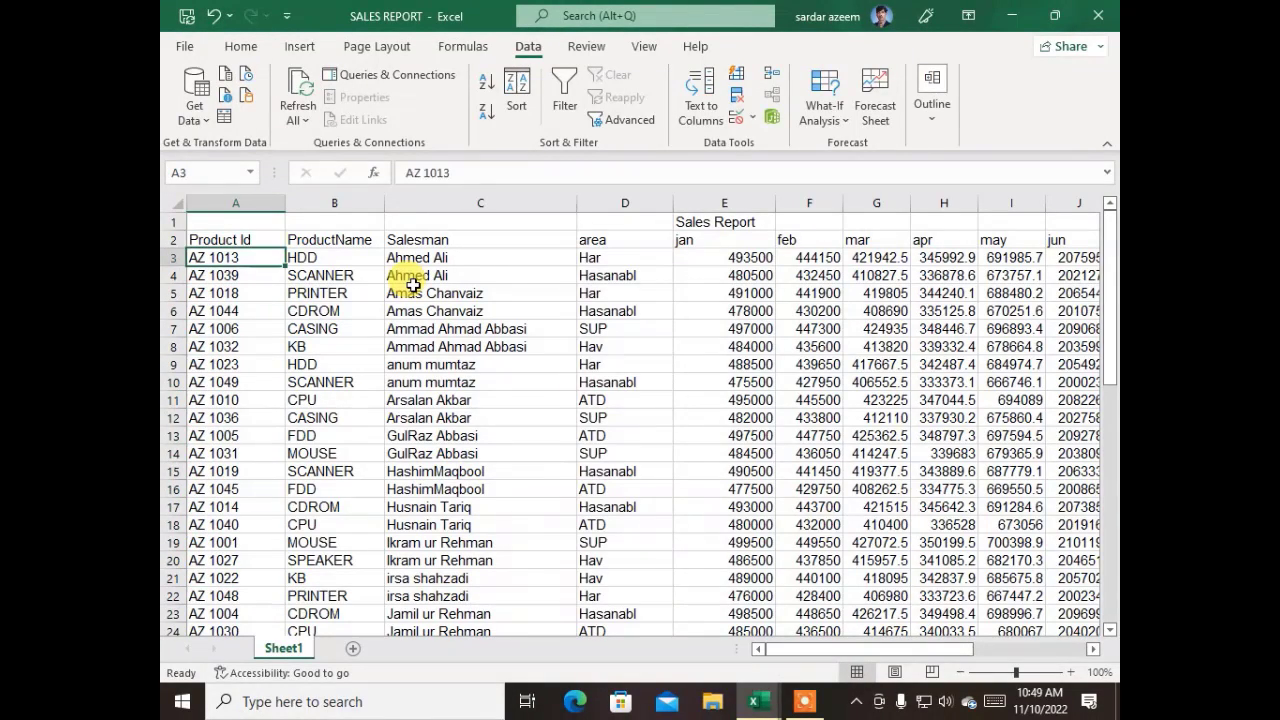
pyautogui.press('Down')
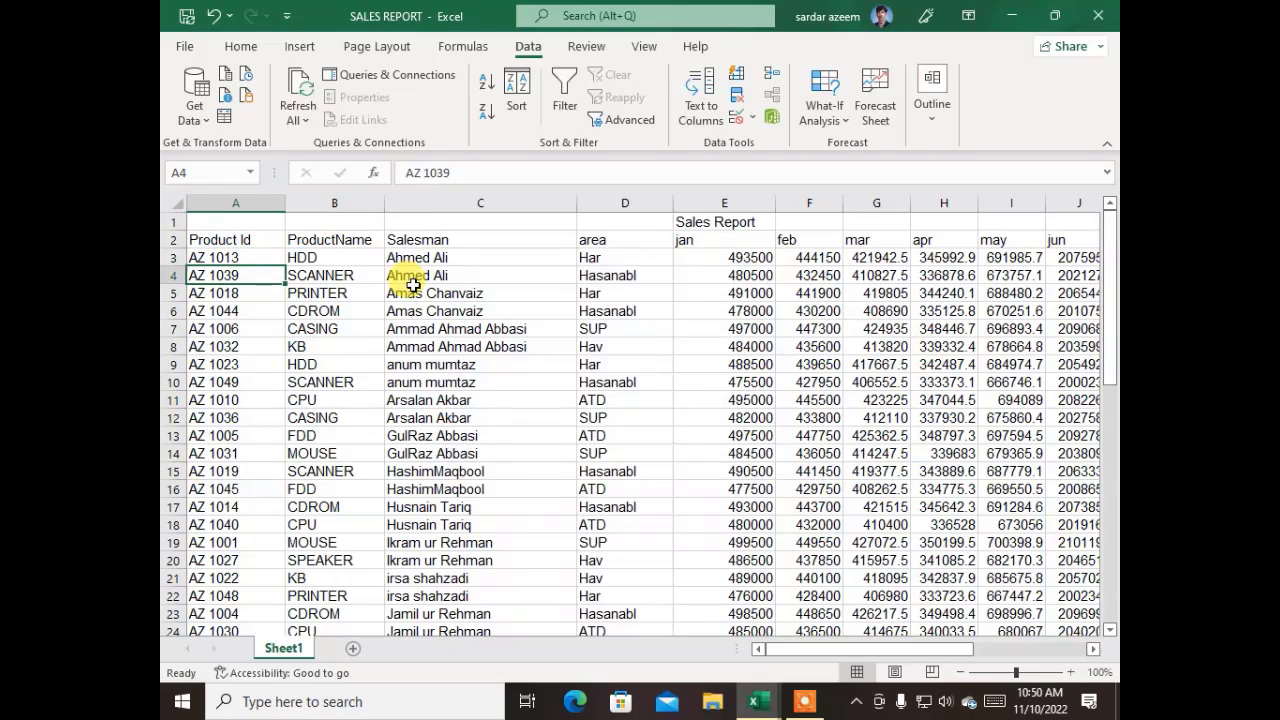
pyautogui.press('Down')
pyautogui.press('Up')
pyautogui.press('Up')
pyautogui.press('Right')
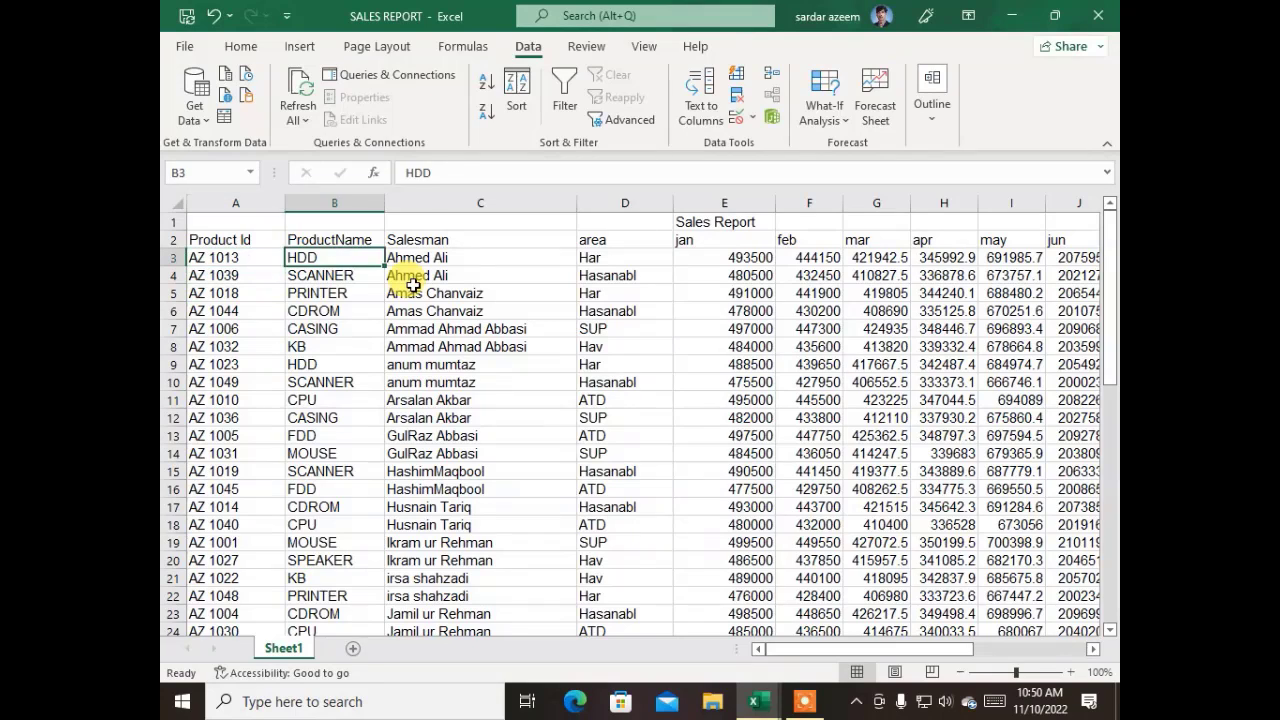
pyautogui.press('Right')
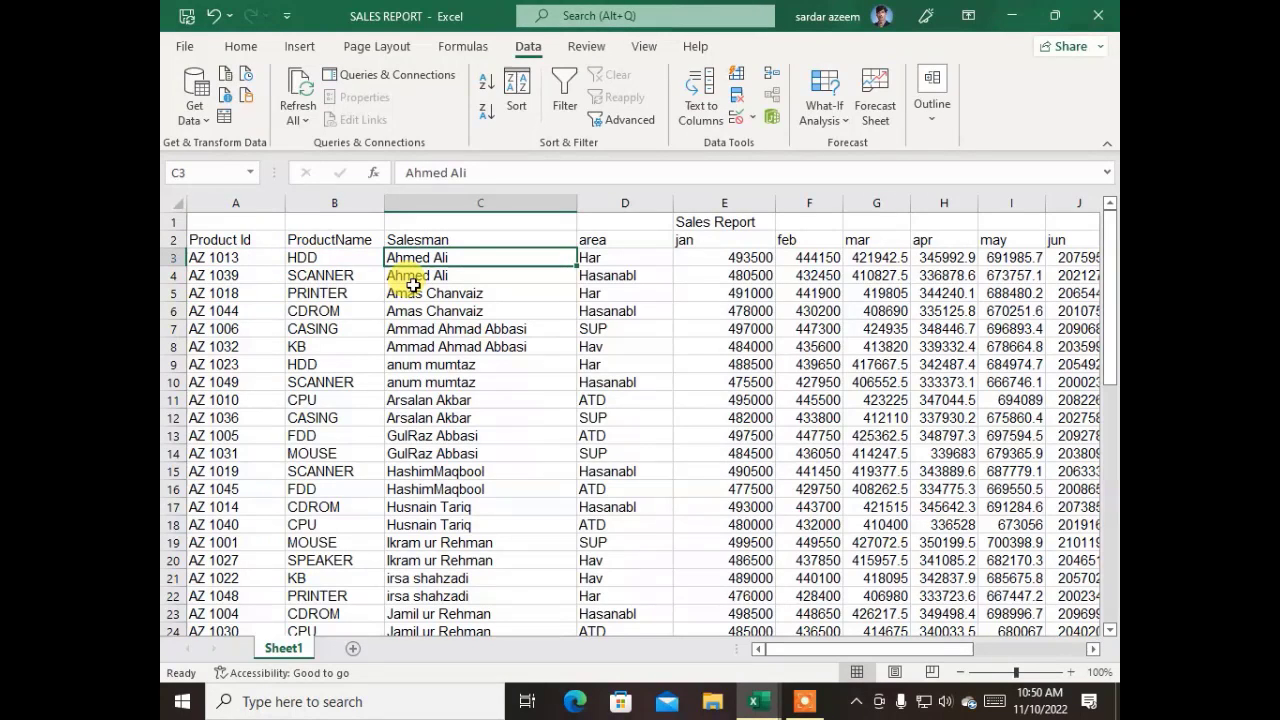
# Add a new worksheet and fill C3:C23 with consecutive numbers from 100000 to 100020.
pyautogui.click(355, 648)
pyautogui.click(370, 253)
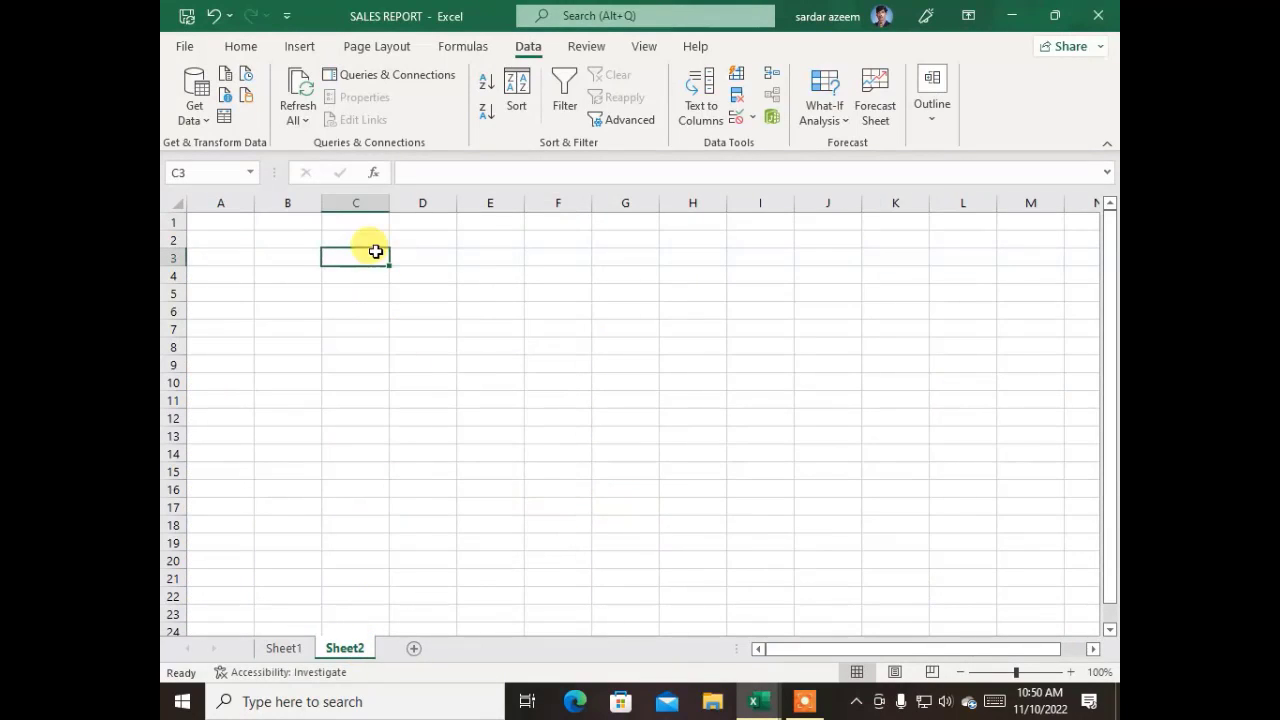
pyautogui.write('100000')
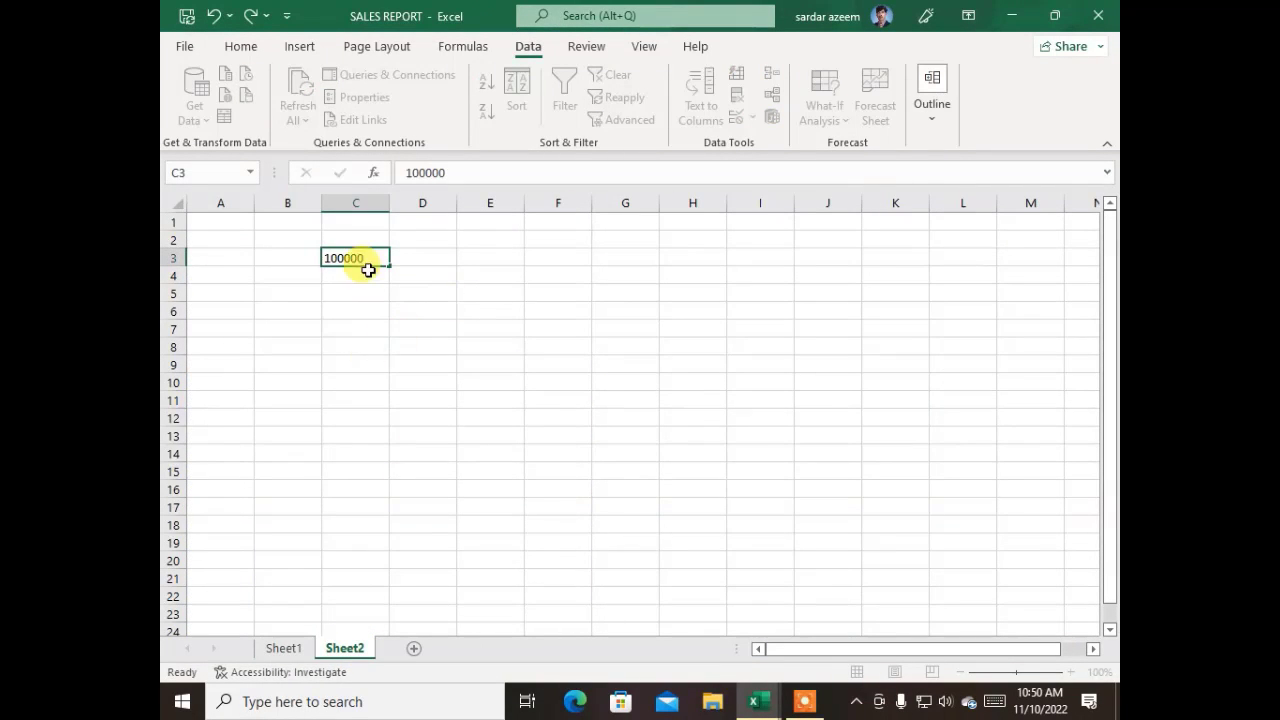
pyautogui.press('Return')
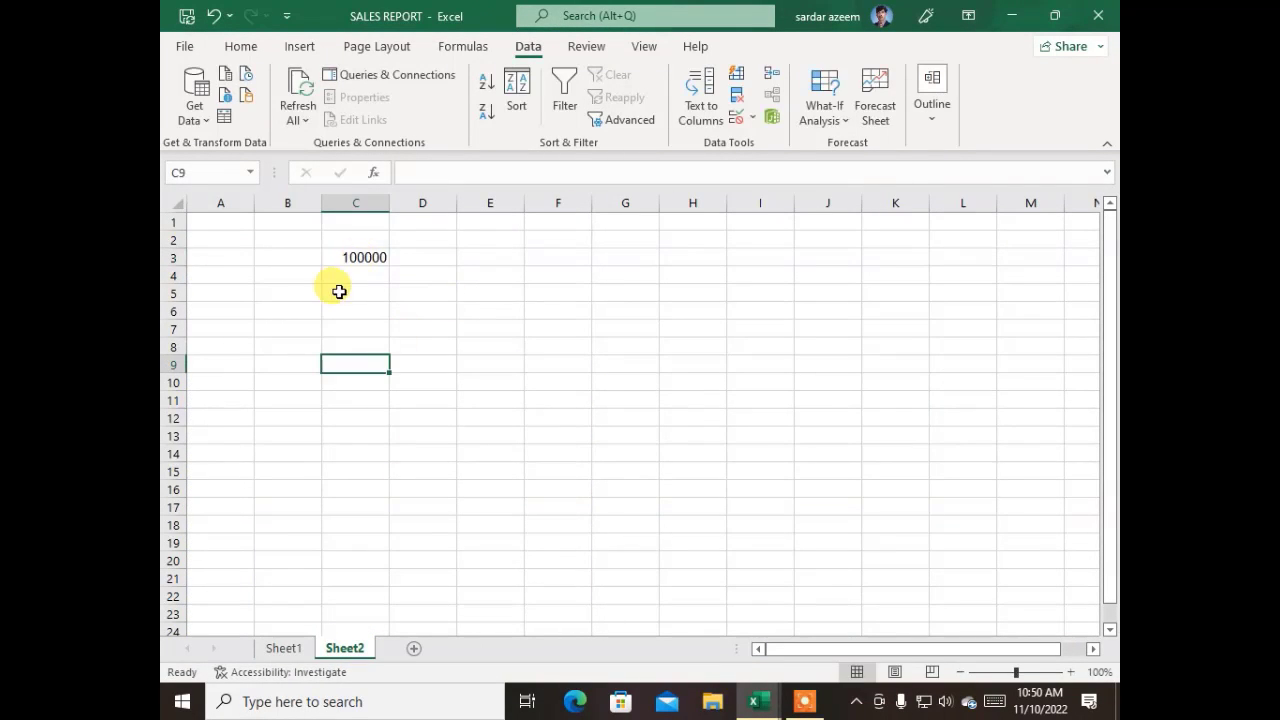
pyautogui.click(357, 257)
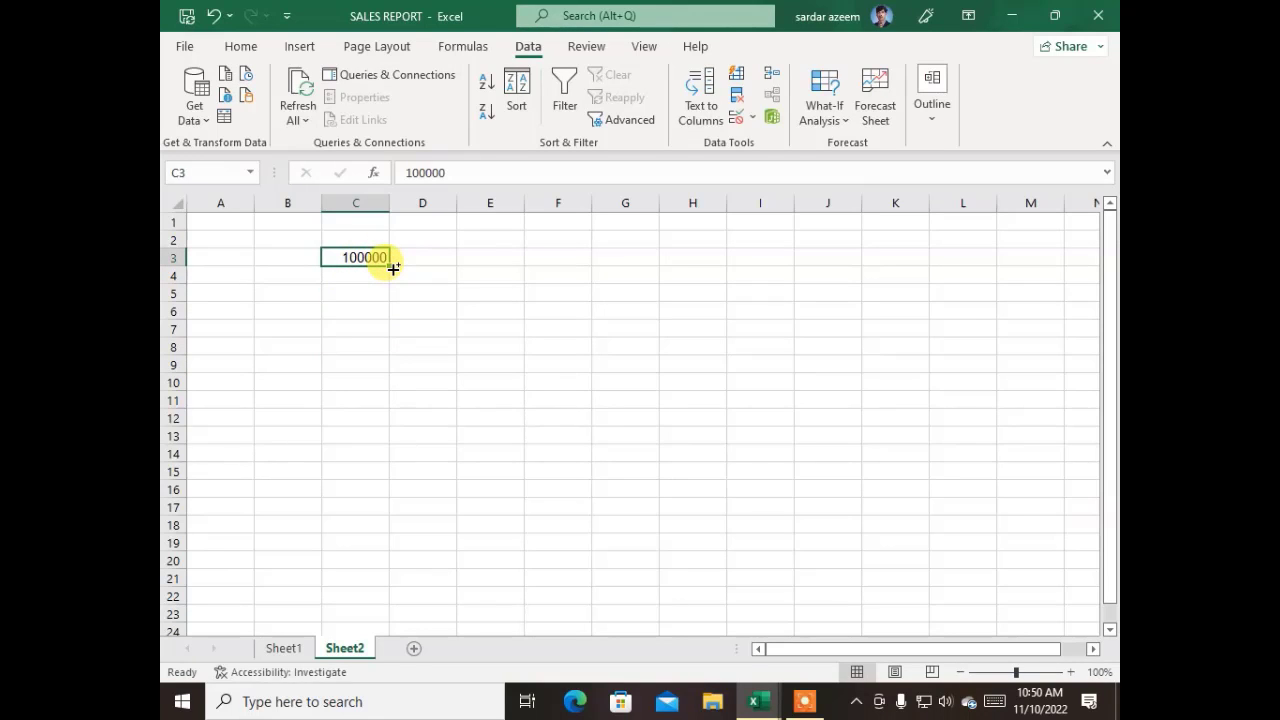
pyautogui.moveTo(393, 268); pyautogui.dragTo(408, 614)
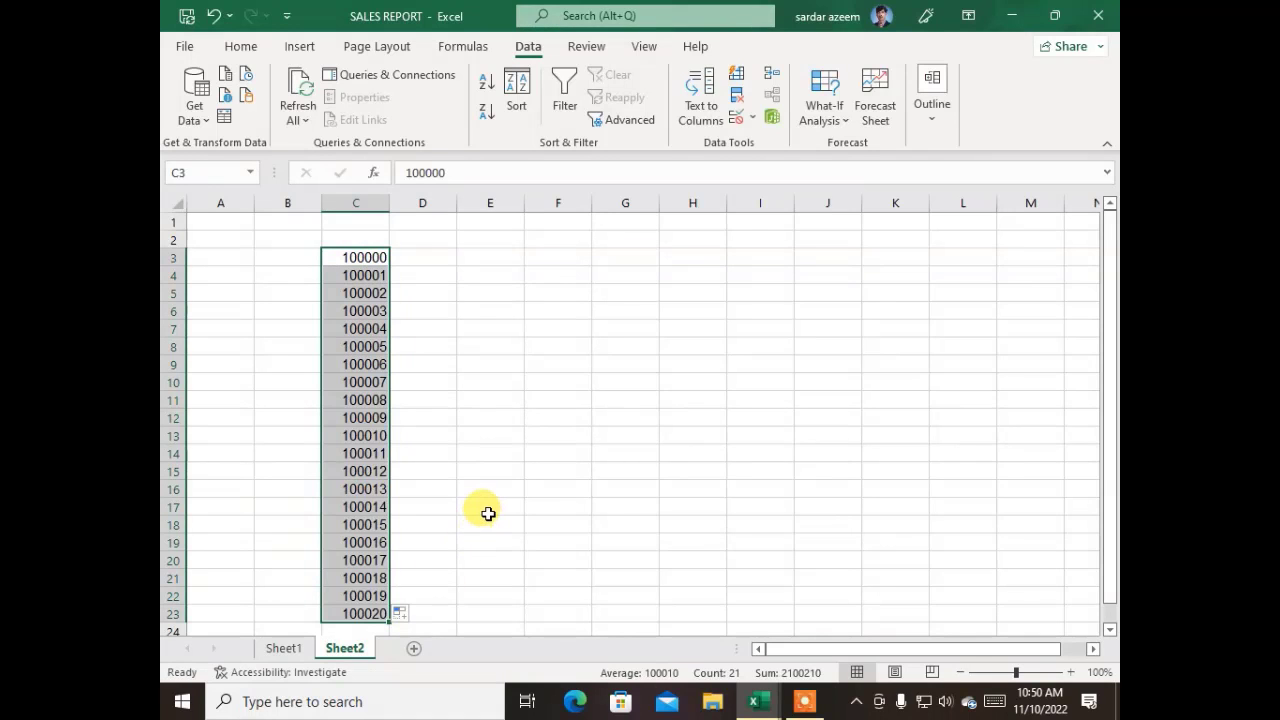
pyautogui.click(495, 434)
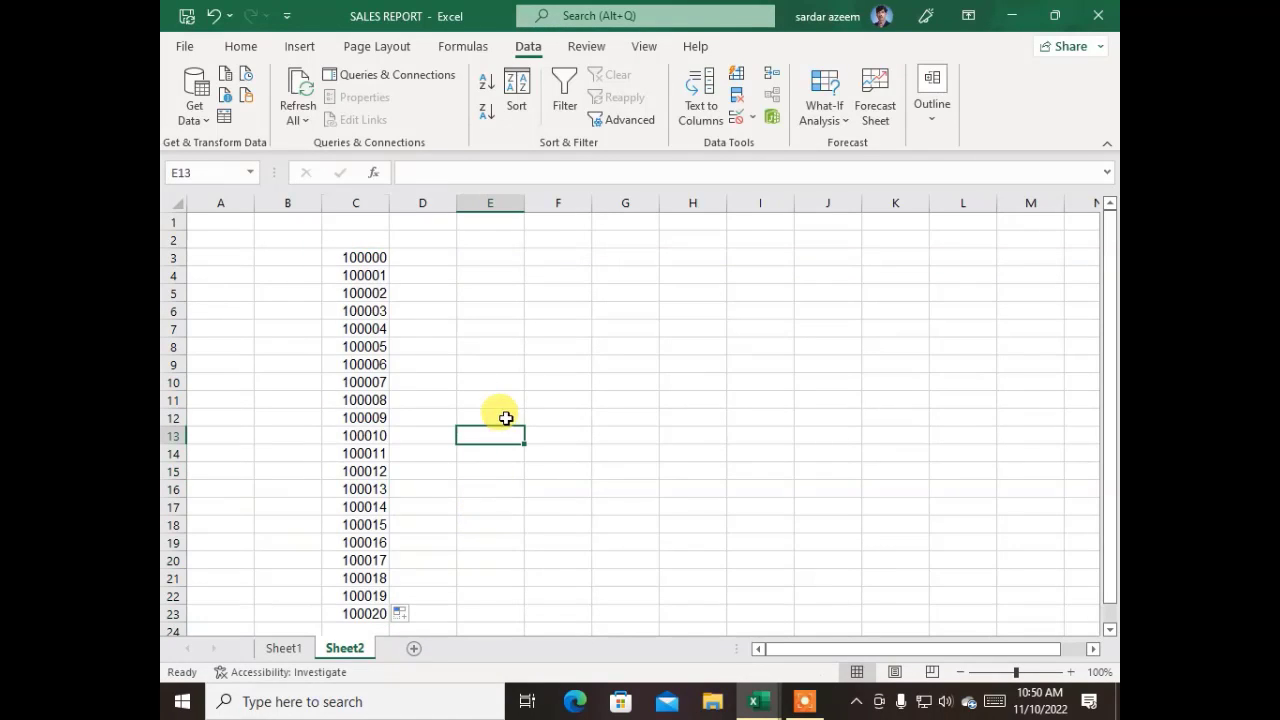
# Sort the numbers in C3:C23 from largest to smallest, and back from smallest to largest.
pyautogui.moveTo(355, 254); pyautogui.dragTo(353, 605)
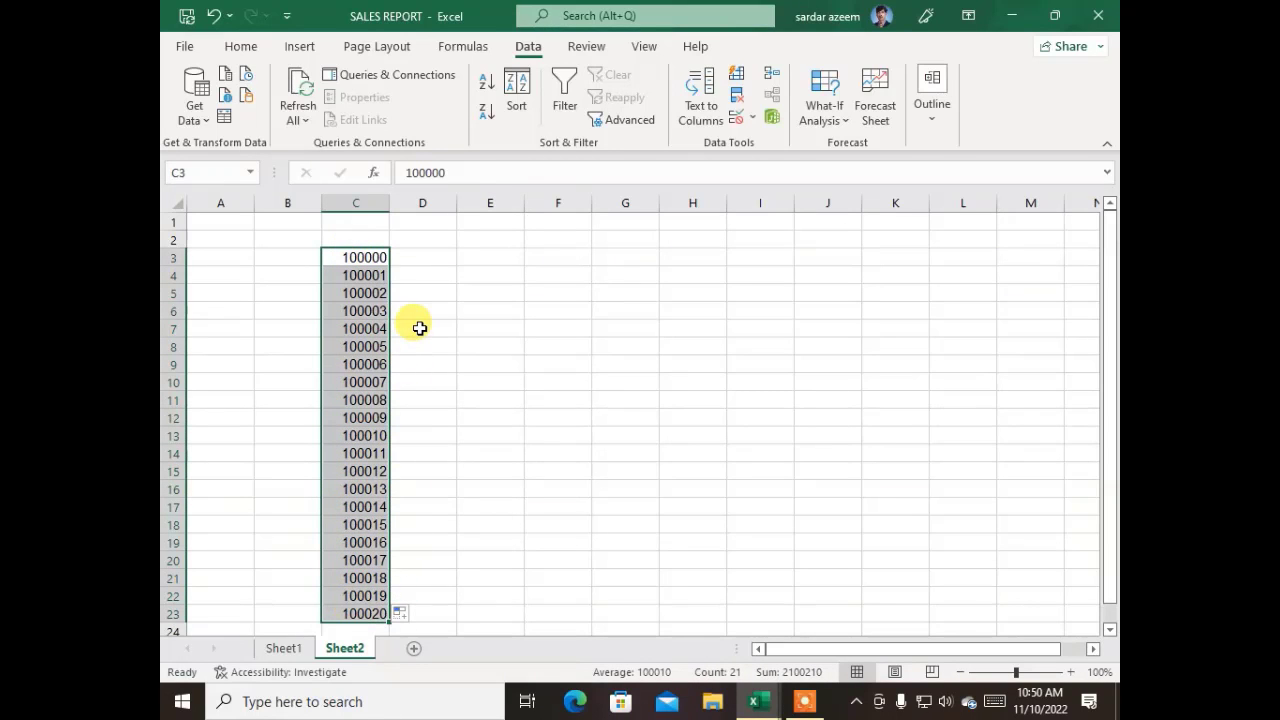
pyautogui.click(482, 122)
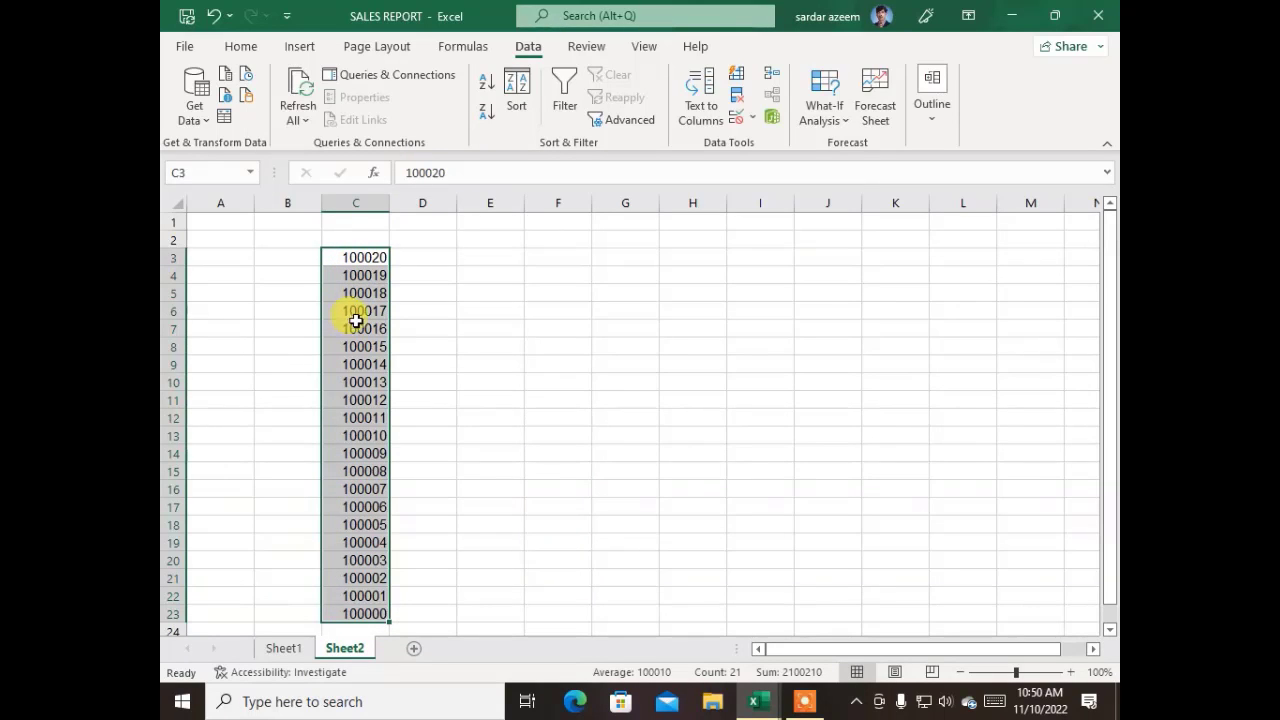
pyautogui.click(487, 82)
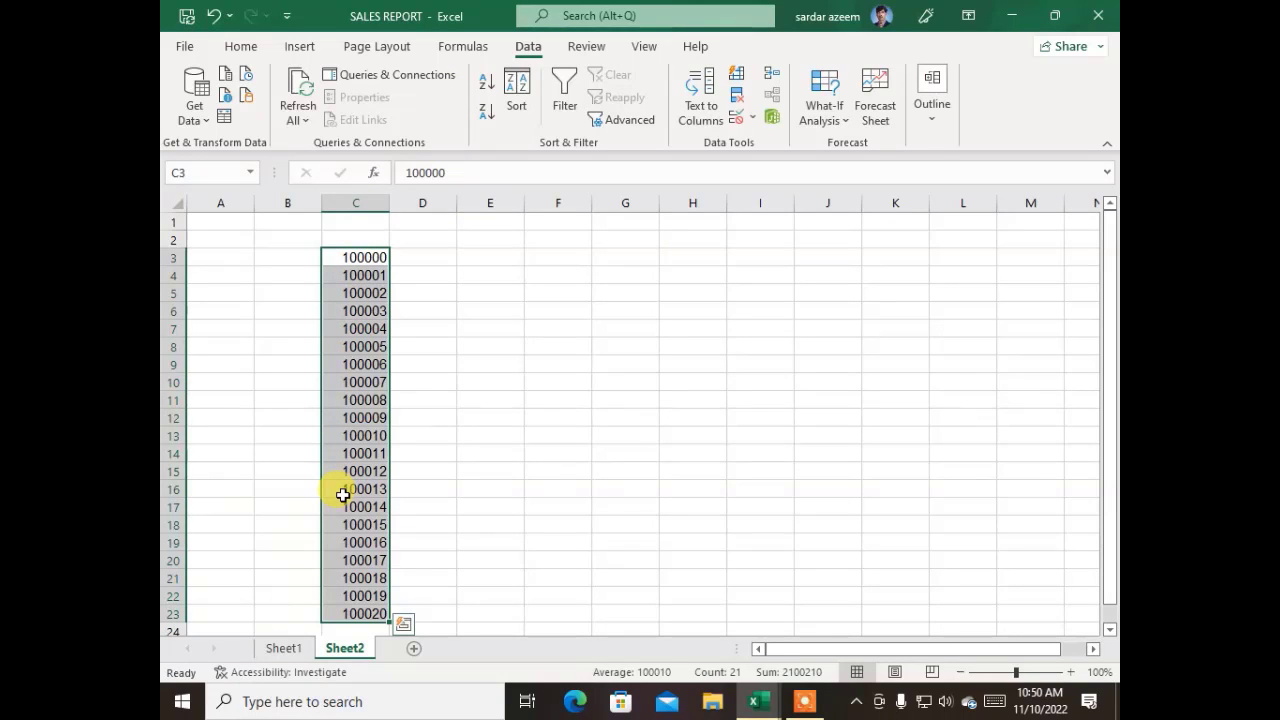
pyautogui.click(804, 701)
pyautogui.click(528, 678)
pyautogui.click(528, 678)
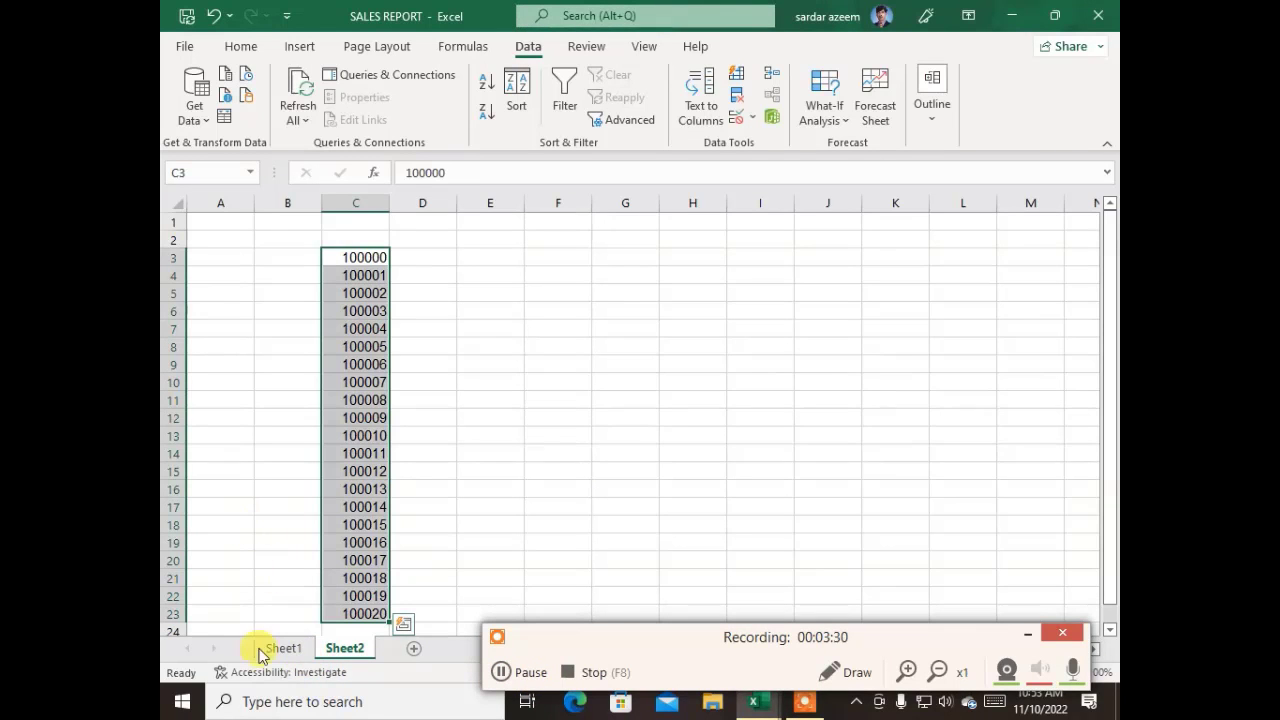
# On Sheet1, select the whole sales table including its header row, A2:T53.
pyautogui.click(283, 650)
pyautogui.click(340, 364)
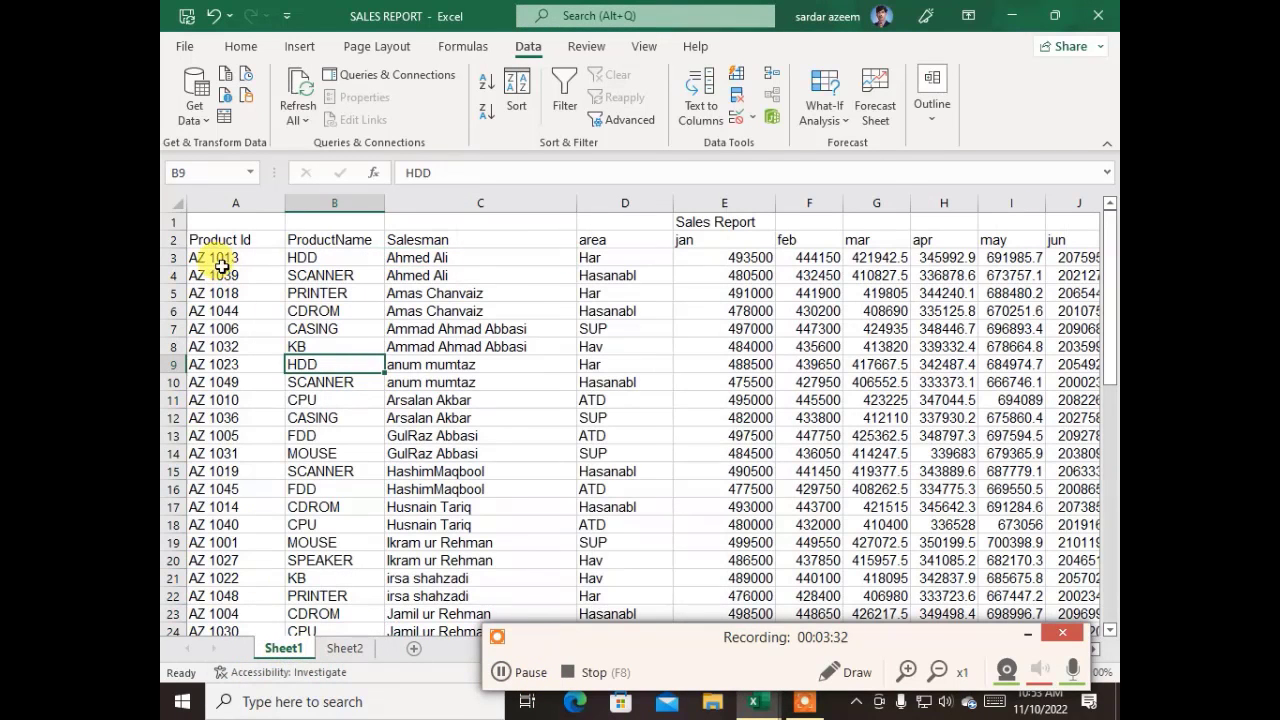
pyautogui.click(215, 247)
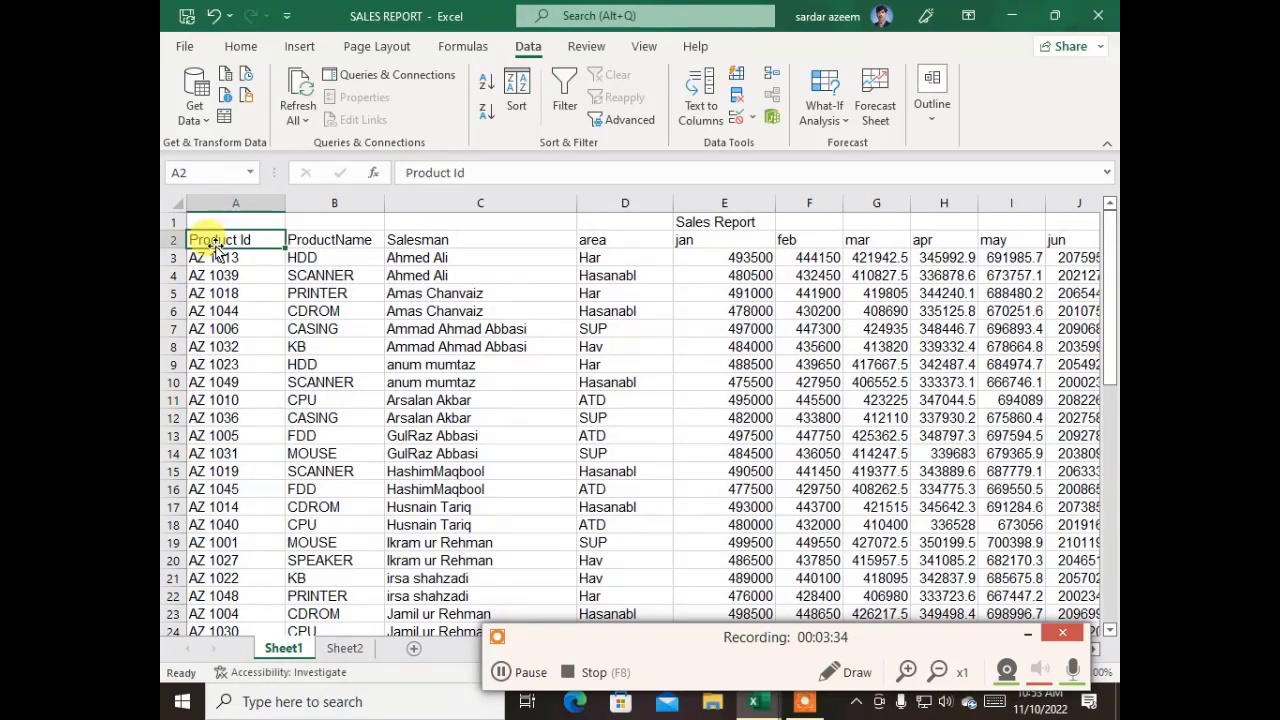
pyautogui.hotkey('shift', 'Right')
pyautogui.hotkey('shift', 'Right')
pyautogui.hotkey('shift', 'Right')
pyautogui.hotkey('shift', 'Right')
pyautogui.hotkey('shift', 'Right')
pyautogui.hotkey('shift', 'Right')
pyautogui.hotkey('shift', 'Right')
pyautogui.hotkey('shift', 'Right')
pyautogui.hotkey('shift', 'Right')
pyautogui.hotkey('shift', 'Right')
pyautogui.hotkey('shift', 'Right')
pyautogui.hotkey('shift', 'Right')
pyautogui.hotkey('shift', 'Right')
pyautogui.hotkey('shift', 'Right')
pyautogui.hotkey('shift', 'Right')
pyautogui.hotkey('shift', 'Right')
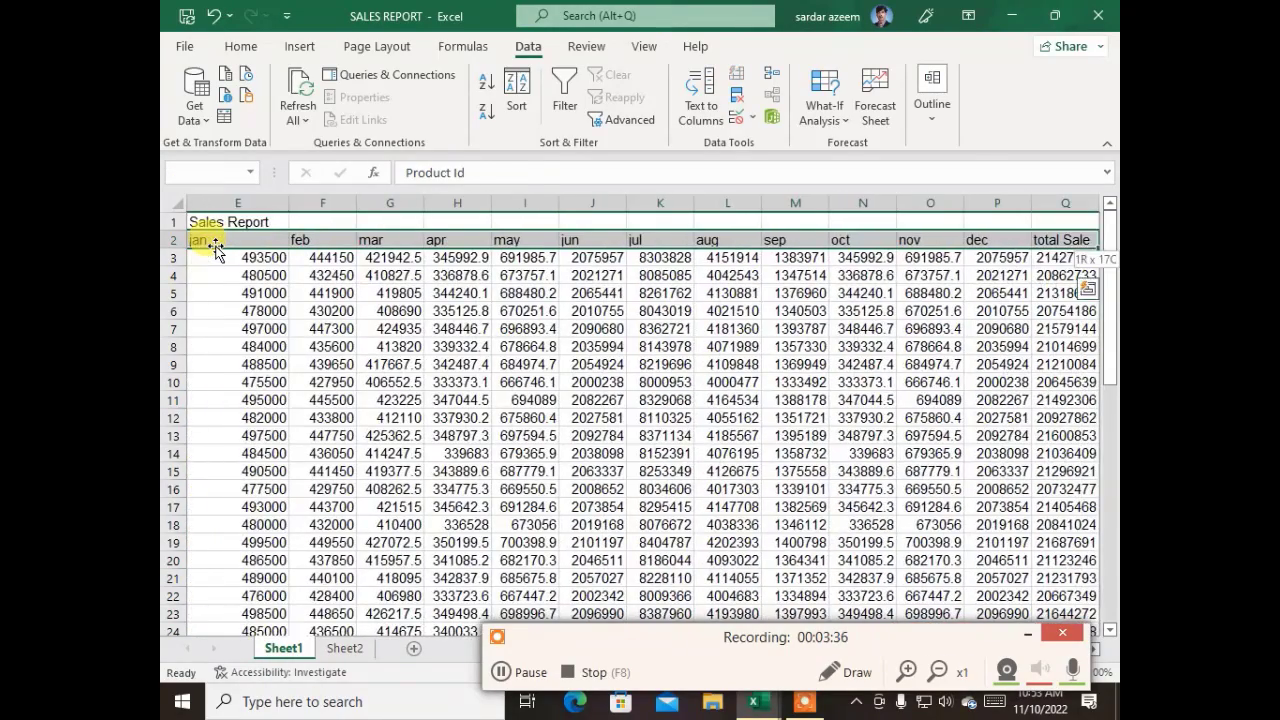
pyautogui.hotkey('shift', 'Right')
pyautogui.hotkey('shift', 'Right')
pyautogui.hotkey('shift', 'Right')
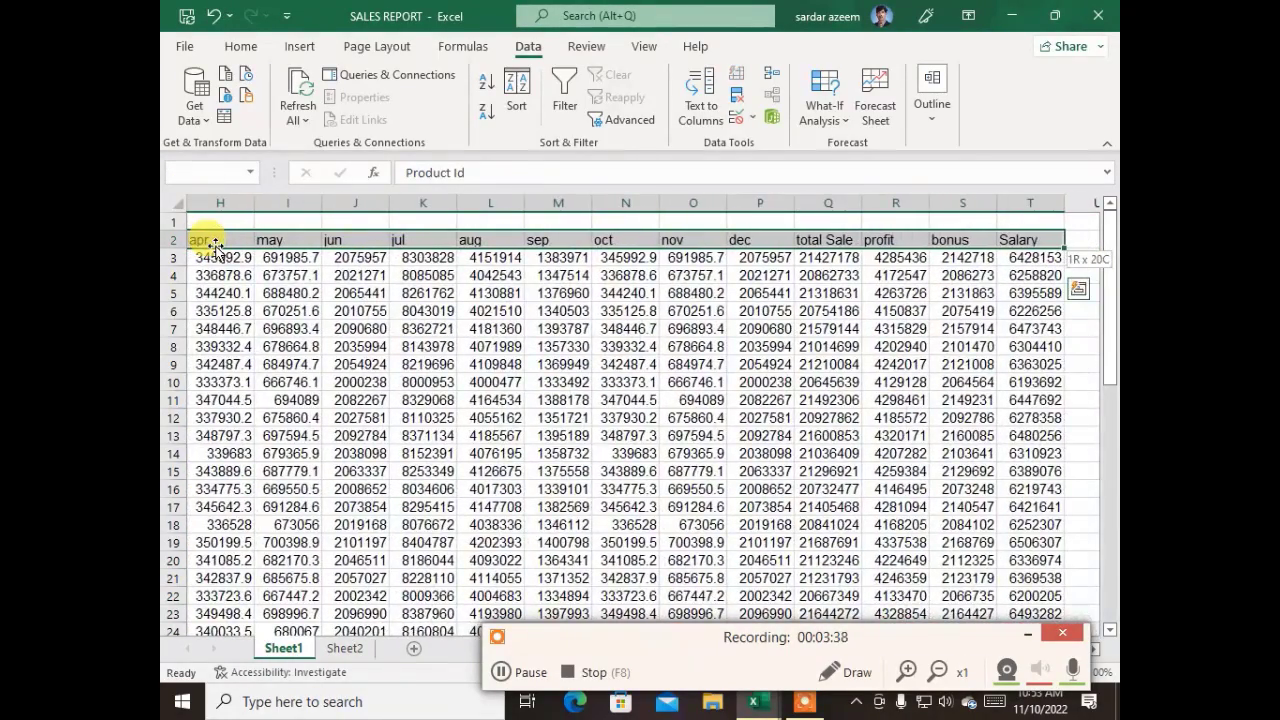
pyautogui.hotkey('shift', 'Down')
pyautogui.hotkey('shift', 'Down')
pyautogui.hotkey('shift', 'Down')
pyautogui.hotkey('shift', 'Down')
pyautogui.hotkey('shift', 'Down')
pyautogui.hotkey('shift', 'Down')
pyautogui.hotkey('shift', 'Down')
pyautogui.hotkey('shift', 'Down')
pyautogui.hotkey('shift', 'Down')
pyautogui.hotkey('shift', 'Down')
pyautogui.hotkey('shift', 'Down')
pyautogui.hotkey('shift', 'Down')
pyautogui.hotkey('shift', 'Down')
pyautogui.hotkey('shift', 'Down')
pyautogui.hotkey('shift', 'Down')
pyautogui.hotkey('shift', 'Down')
pyautogui.hotkey('shift', 'Down')
pyautogui.hotkey('shift', 'Down')
pyautogui.hotkey('shift', 'Down')
pyautogui.hotkey('shift', 'Down')
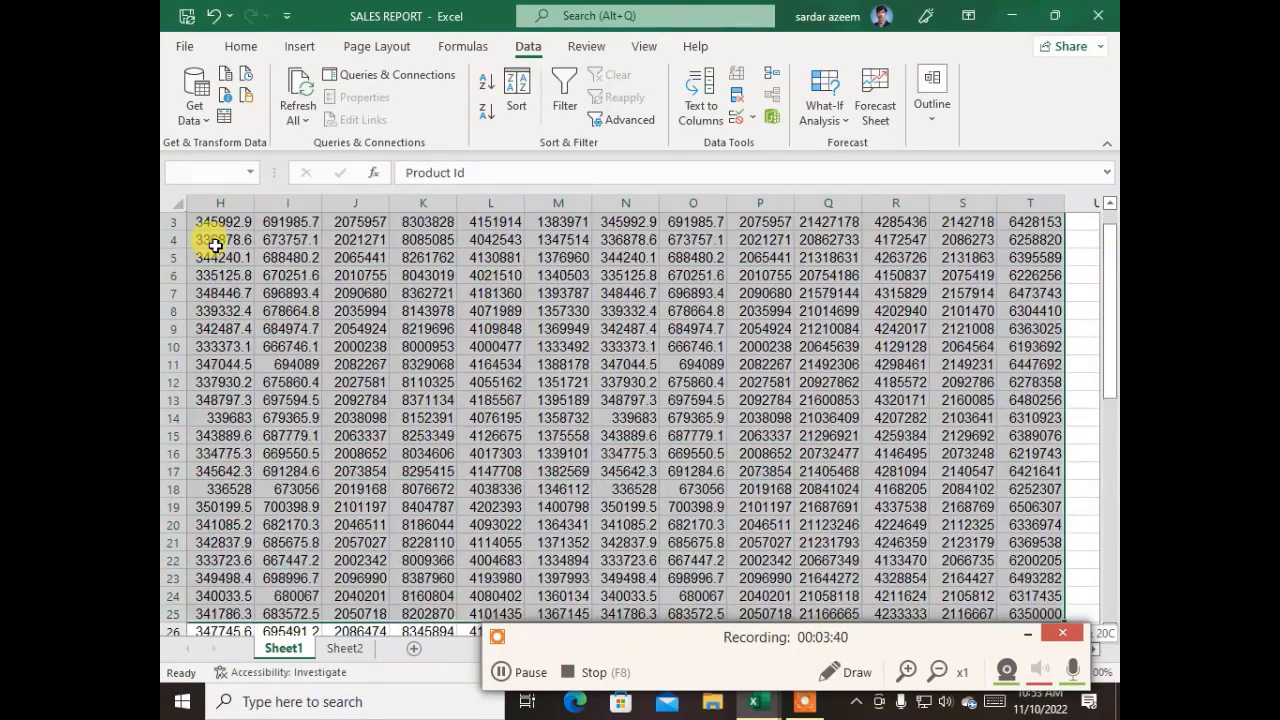
pyautogui.hotkey('shift', 'Down')
pyautogui.hotkey('shift', 'Down')
pyautogui.hotkey('shift', 'Down')
pyautogui.hotkey('shift', 'Down')
pyautogui.hotkey('shift', 'Down')
pyautogui.hotkey('shift', 'Down')
pyautogui.hotkey('shift', 'Down')
pyautogui.hotkey('shift', 'Down')
pyautogui.hotkey('shift', 'Down')
pyautogui.hotkey('shift', 'Down')
pyautogui.hotkey('shift', 'Down')
pyautogui.hotkey('shift', 'Down')
pyautogui.hotkey('shift', 'Down')
pyautogui.hotkey('shift', 'Down')
pyautogui.hotkey('shift', 'Down')
pyautogui.hotkey('shift', 'Down')
pyautogui.hotkey('shift', 'Down')
pyautogui.hotkey('shift', 'Down')
pyautogui.hotkey('shift', 'Down')
pyautogui.hotkey('shift', 'Down')
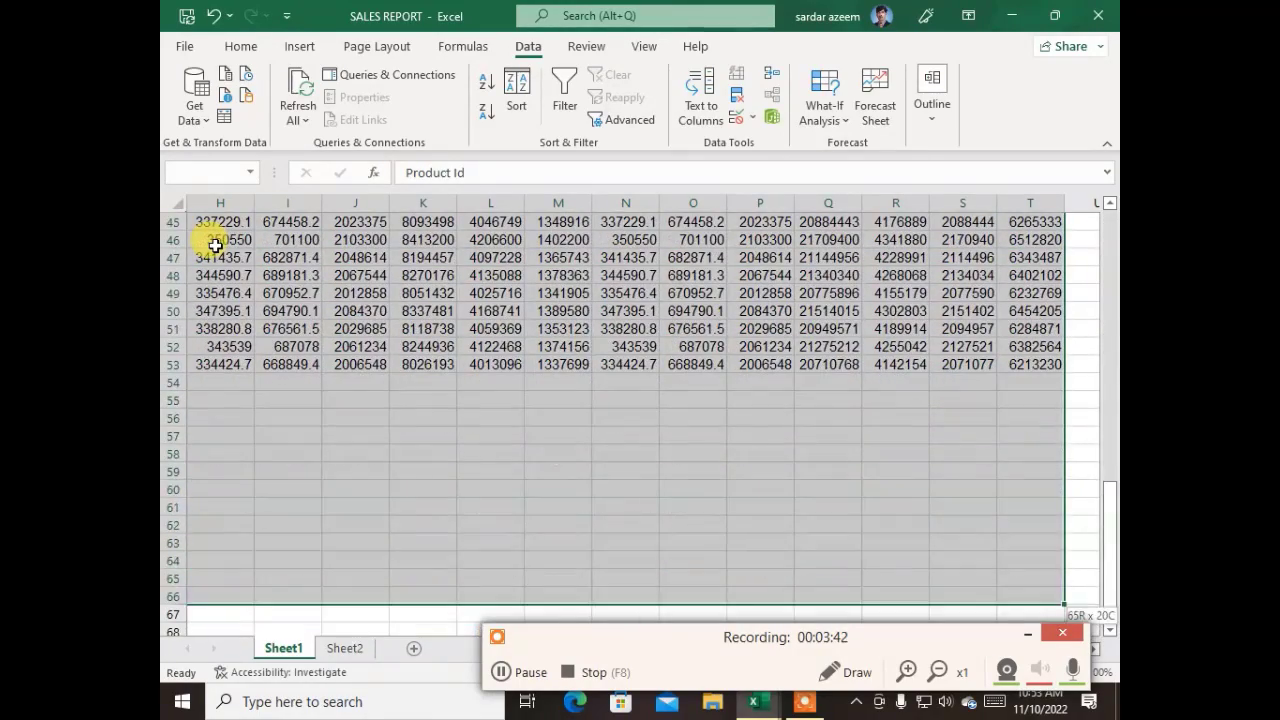
pyautogui.hotkey('shift', 'Up')
pyautogui.hotkey('shift', 'Up')
pyautogui.hotkey('shift', 'Up')
pyautogui.hotkey('shift', 'Up')
pyautogui.hotkey('shift', 'Up')
pyautogui.hotkey('shift', 'Up')
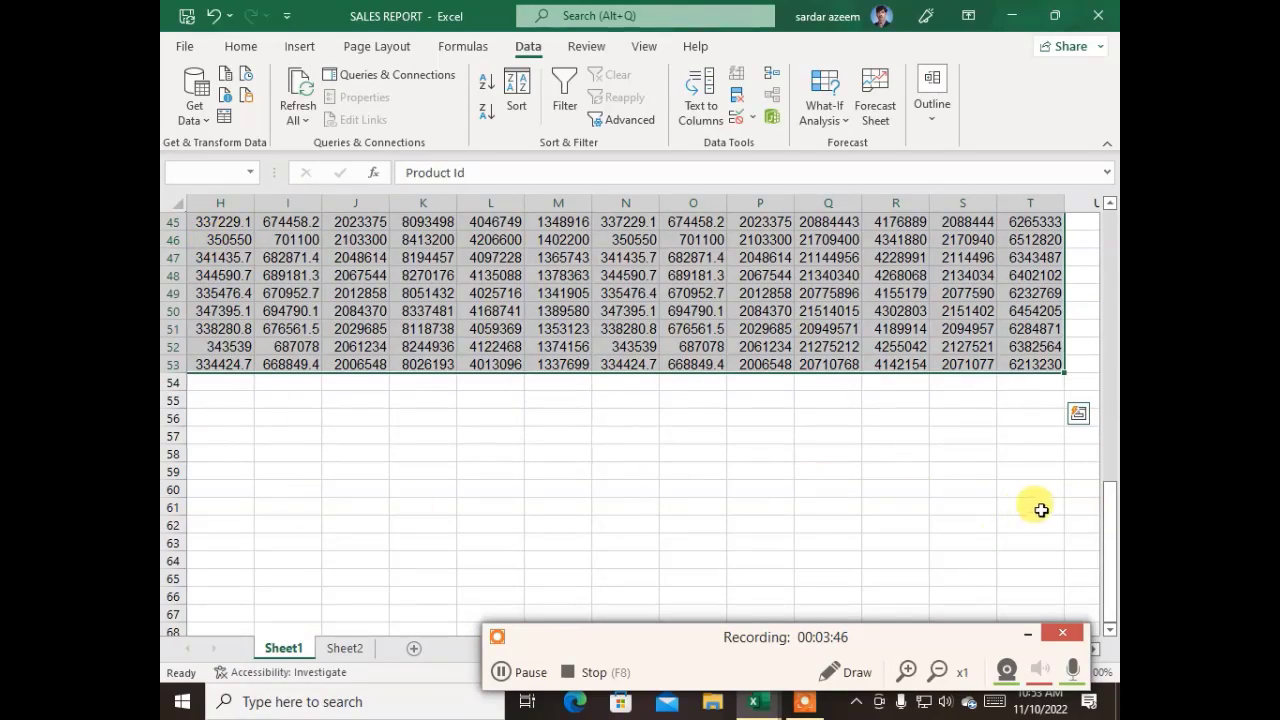
# Turn on filtering for the header row of the selected sales table.
pyautogui.moveTo(1106, 509); pyautogui.dragTo(1043, 213)
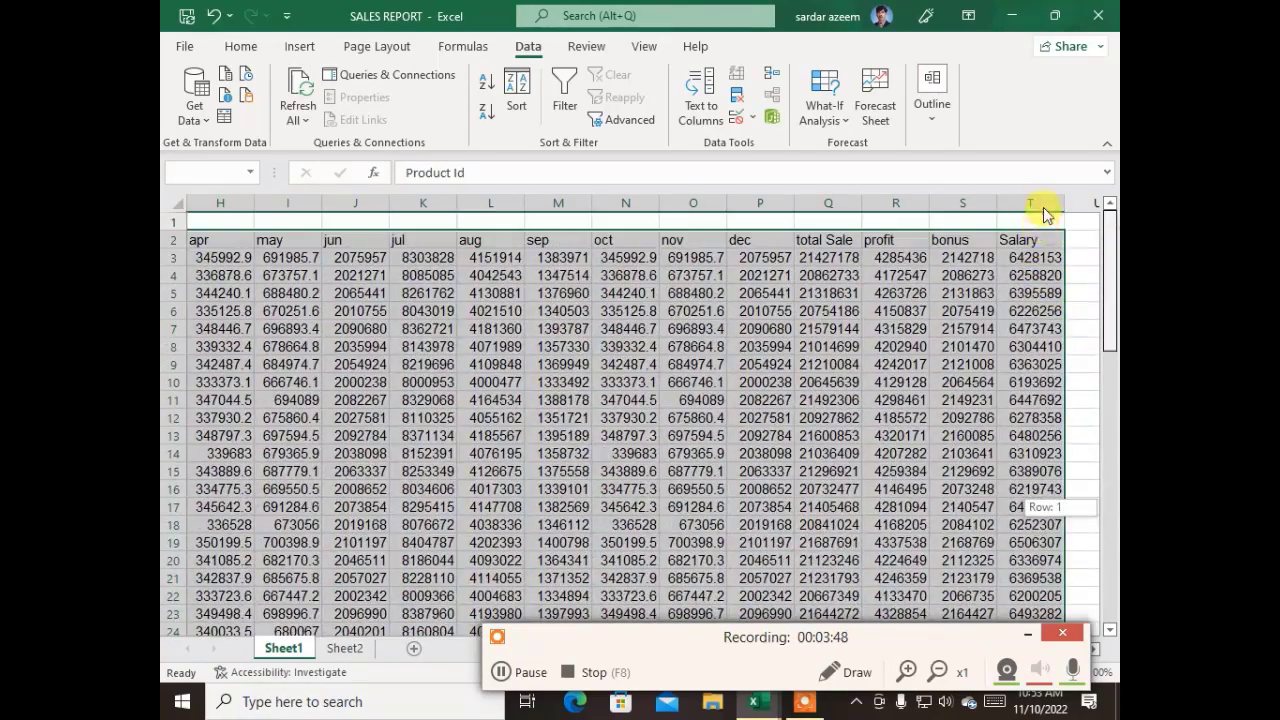
pyautogui.click(1030, 634)
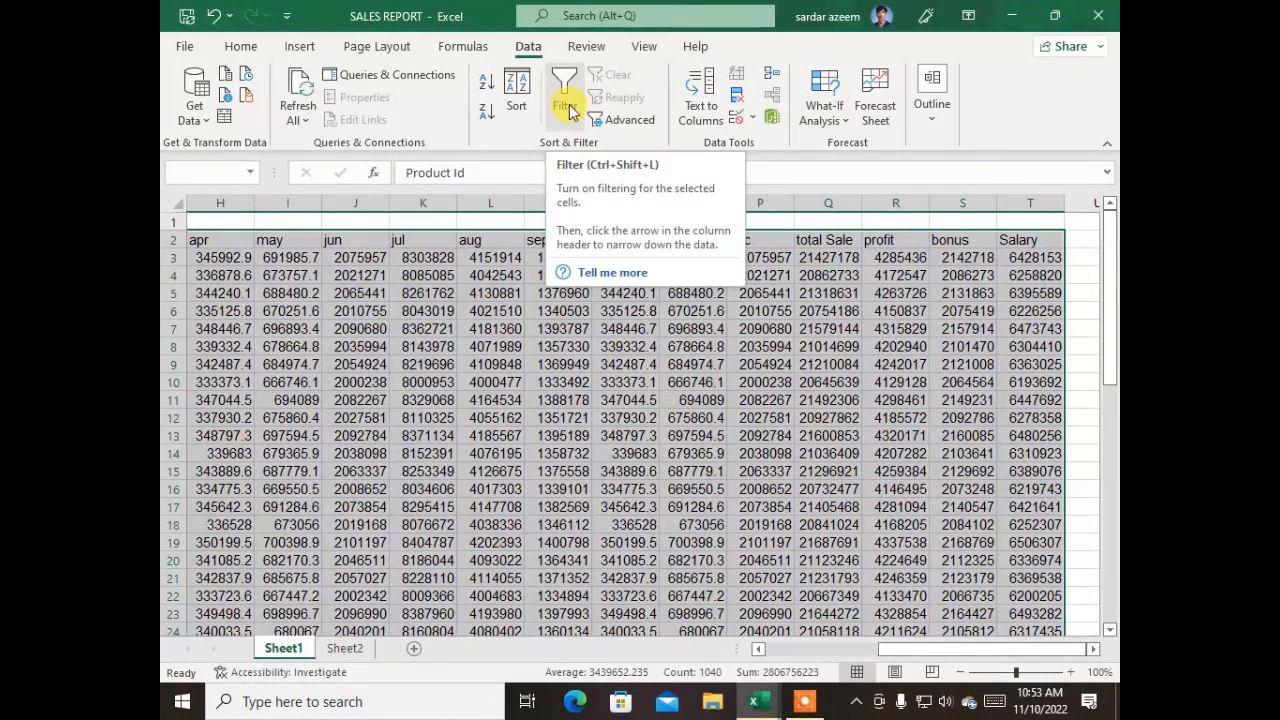
pyautogui.click(568, 108)
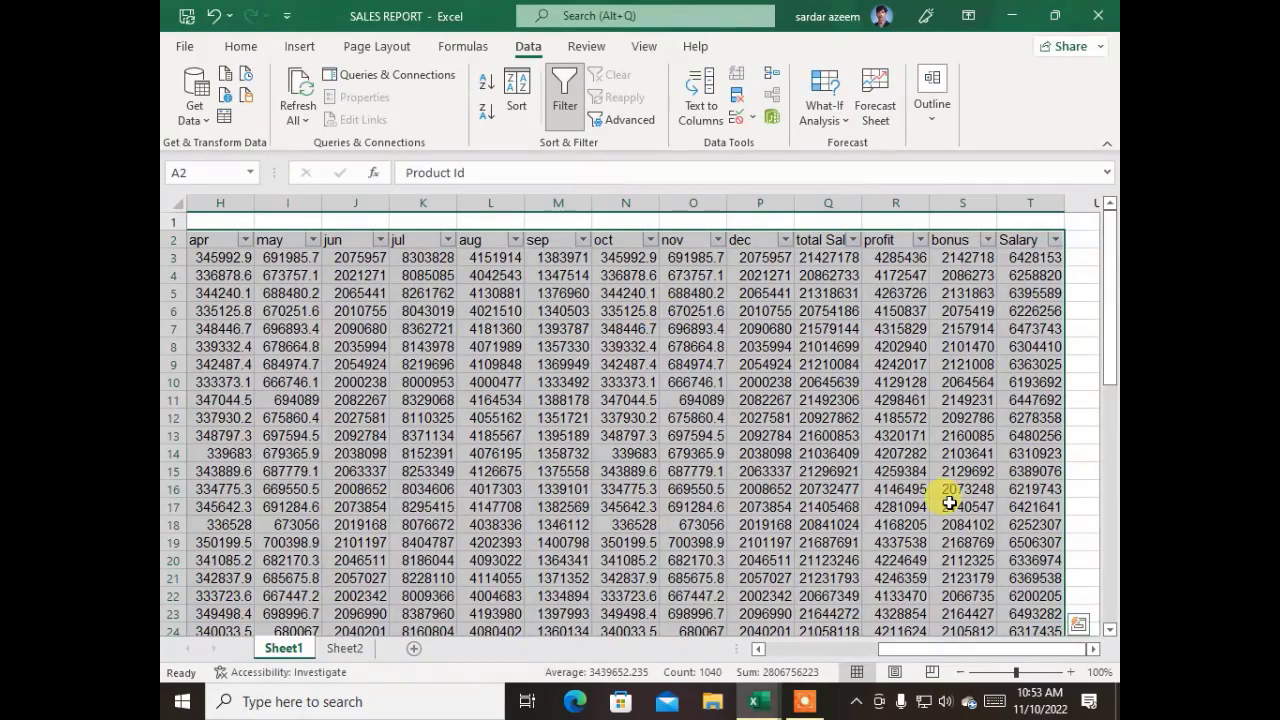
# Filter the ProductName column to show only the CDROM records.
pyautogui.moveTo(899, 652); pyautogui.dragTo(757, 646)
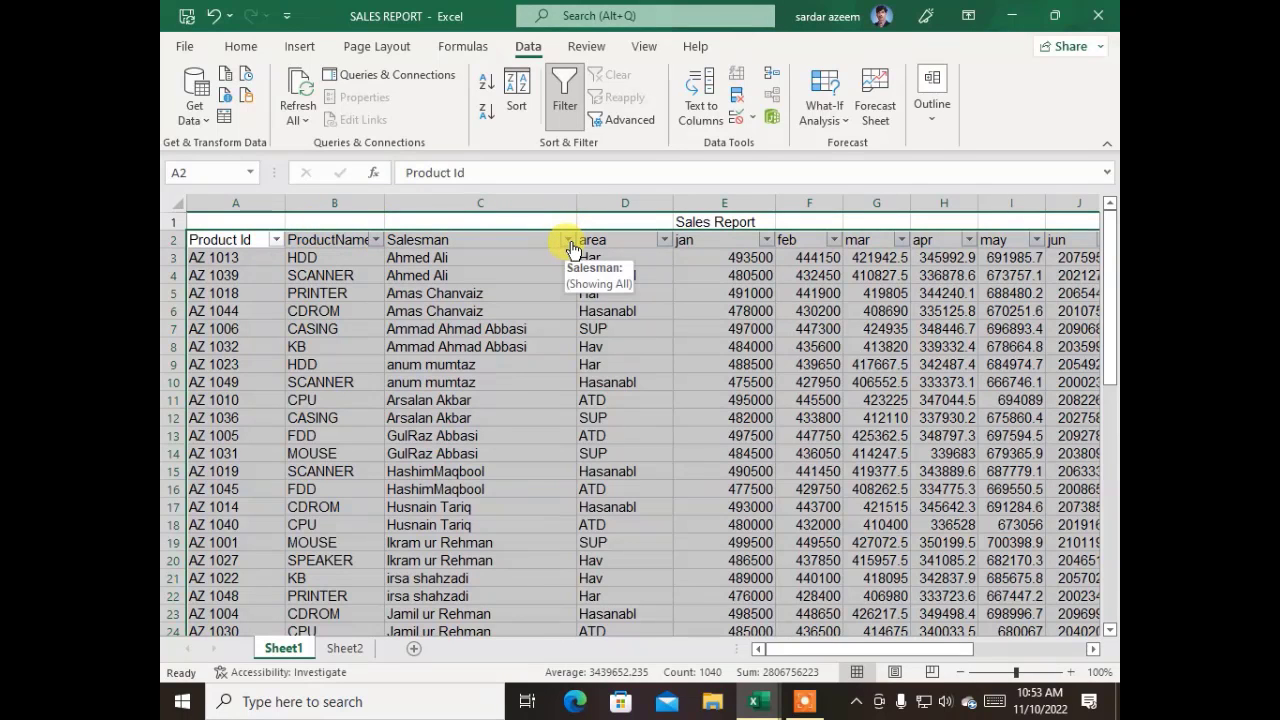
pyautogui.click(378, 241)
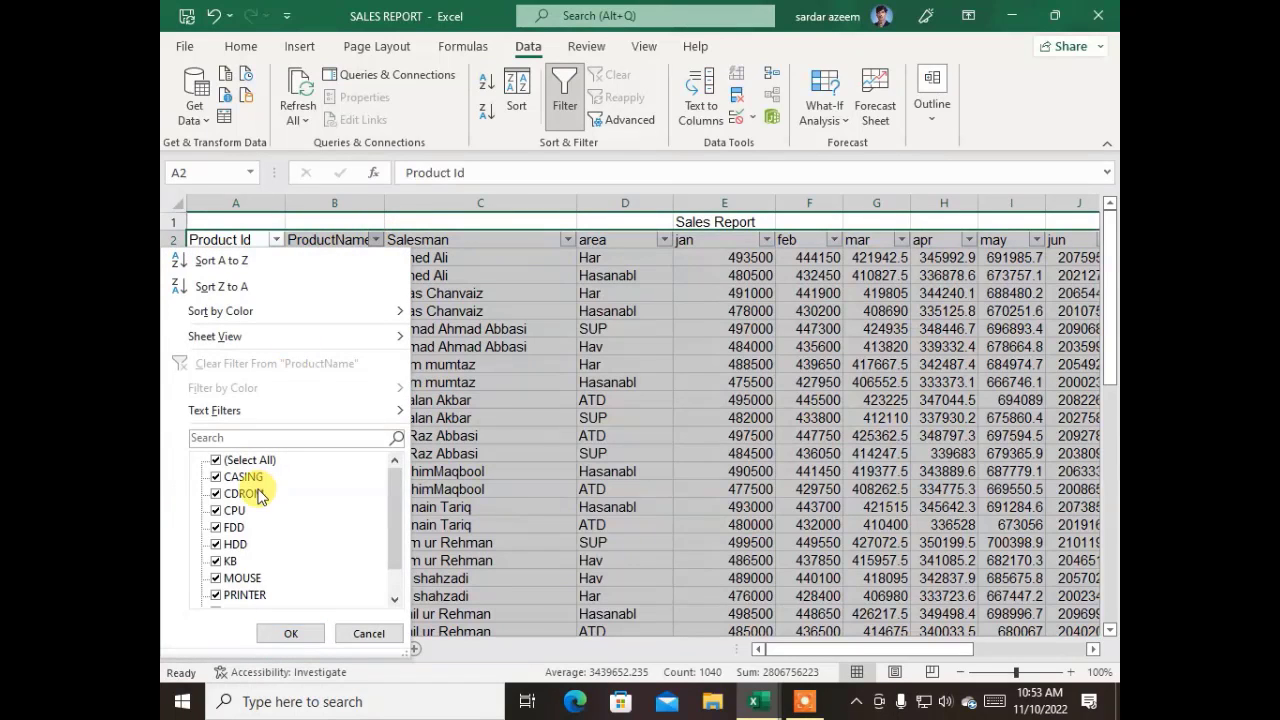
pyautogui.click(216, 460)
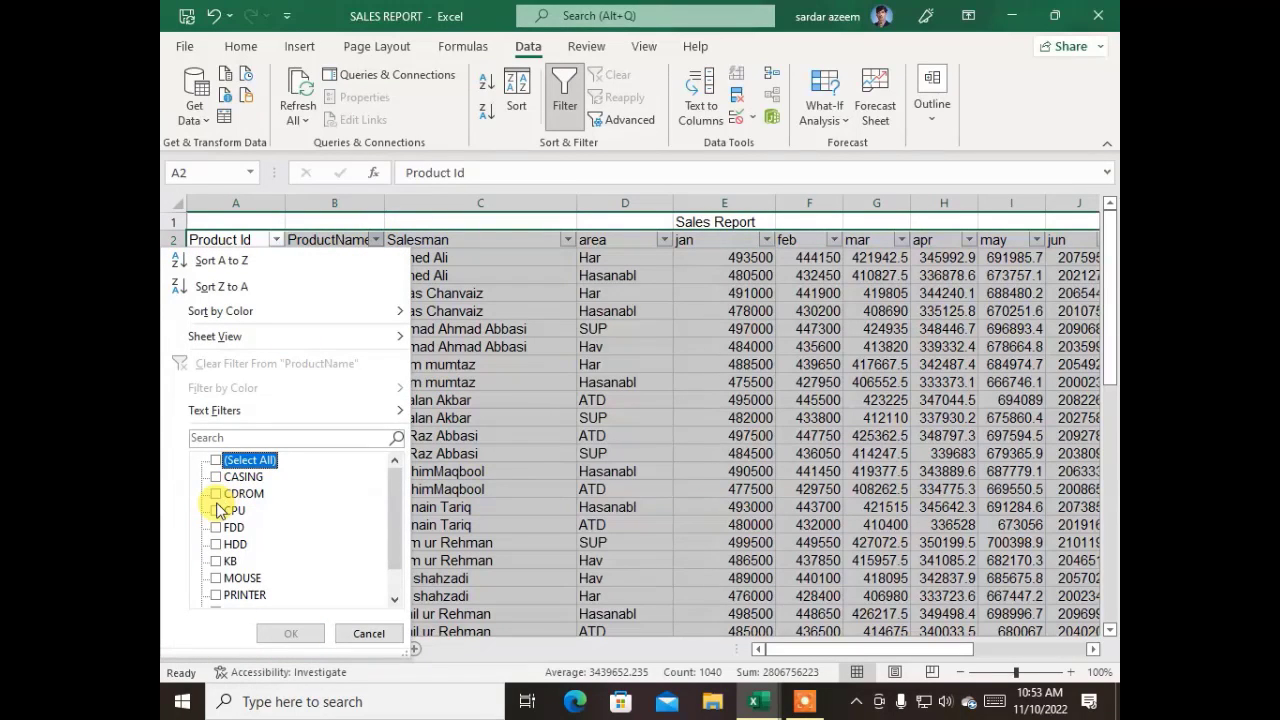
pyautogui.click(217, 494)
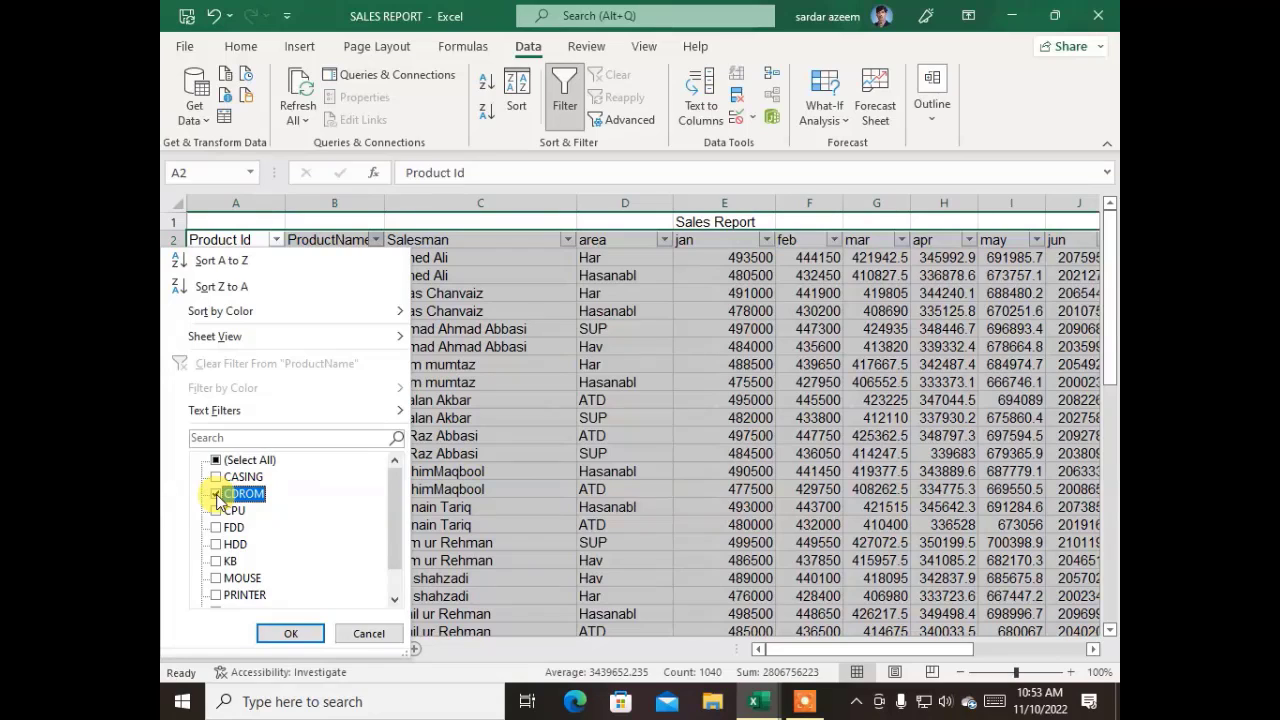
pyautogui.click(289, 634)
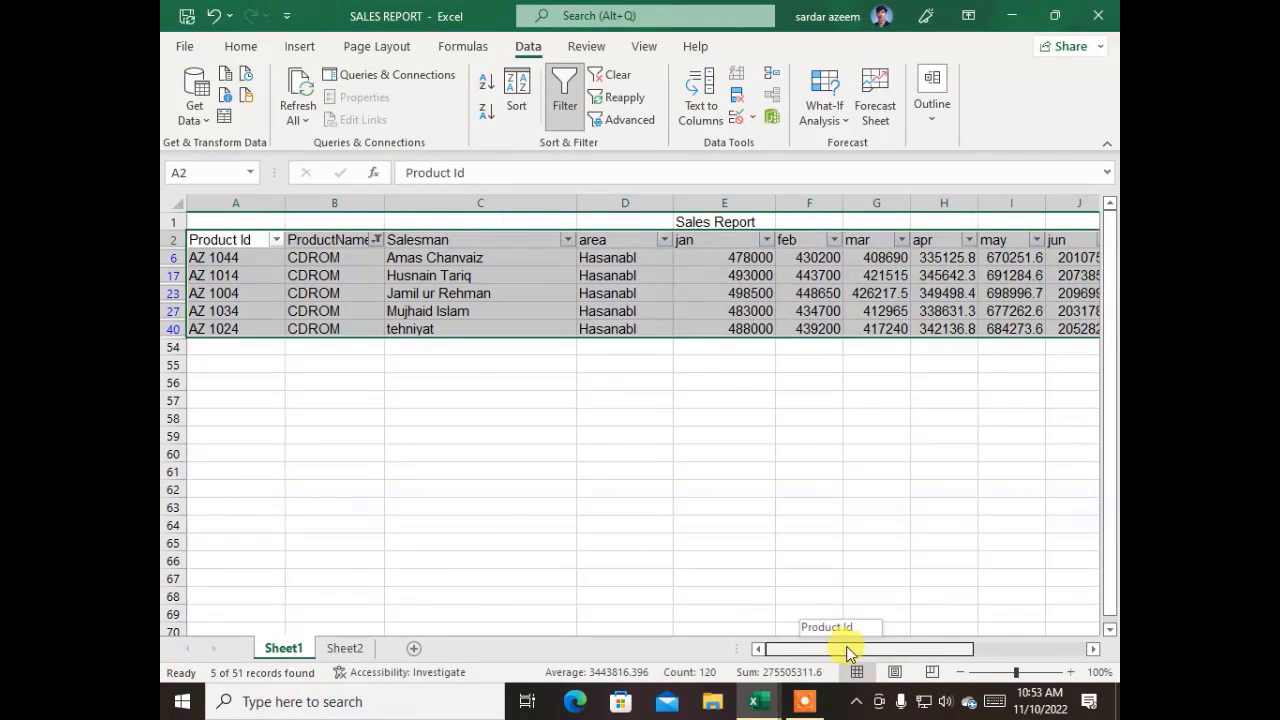
pyautogui.moveTo(846, 646); pyautogui.dragTo(806, 644)
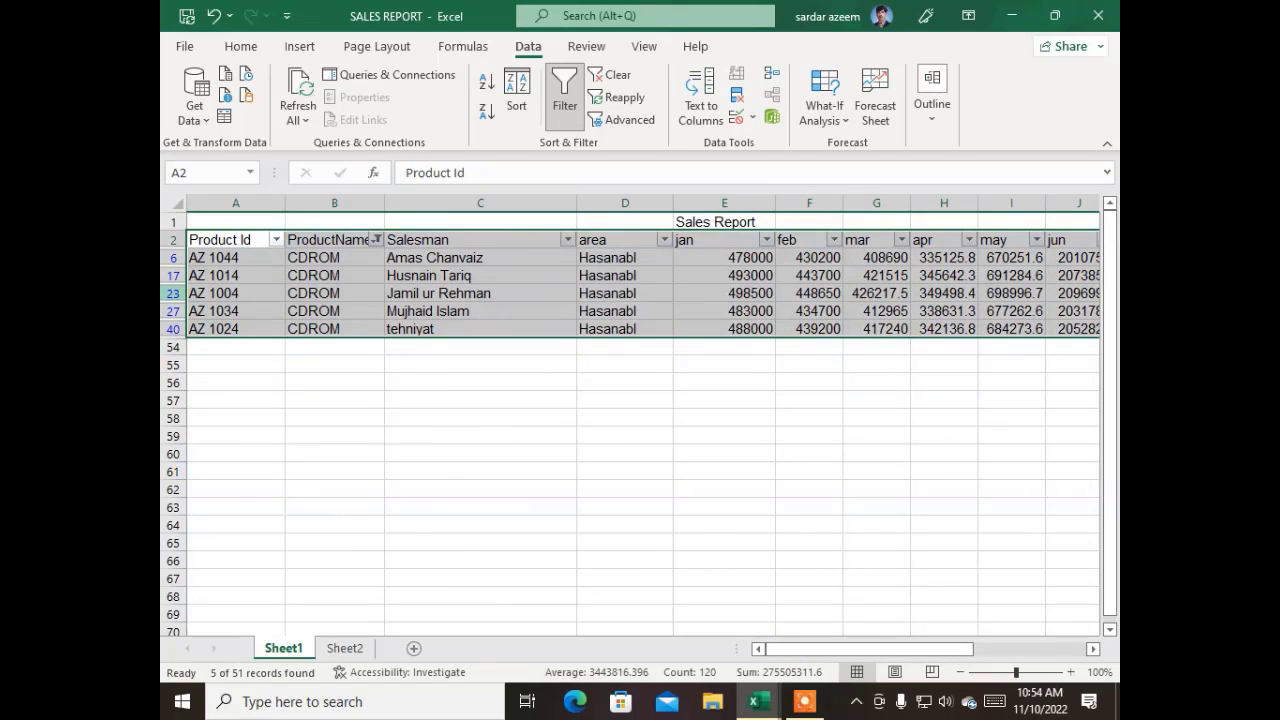
# Add HDD to the ProductName filter alongside CDROM.
pyautogui.click(376, 240)
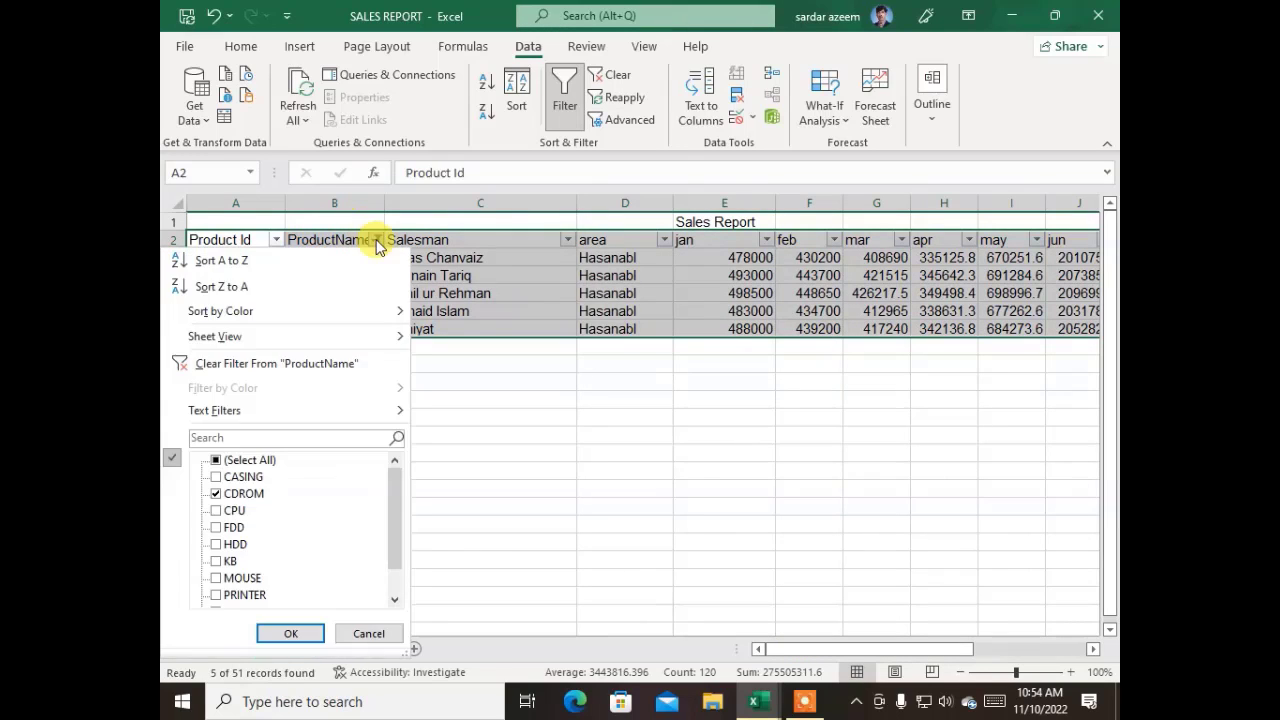
pyautogui.click(218, 545)
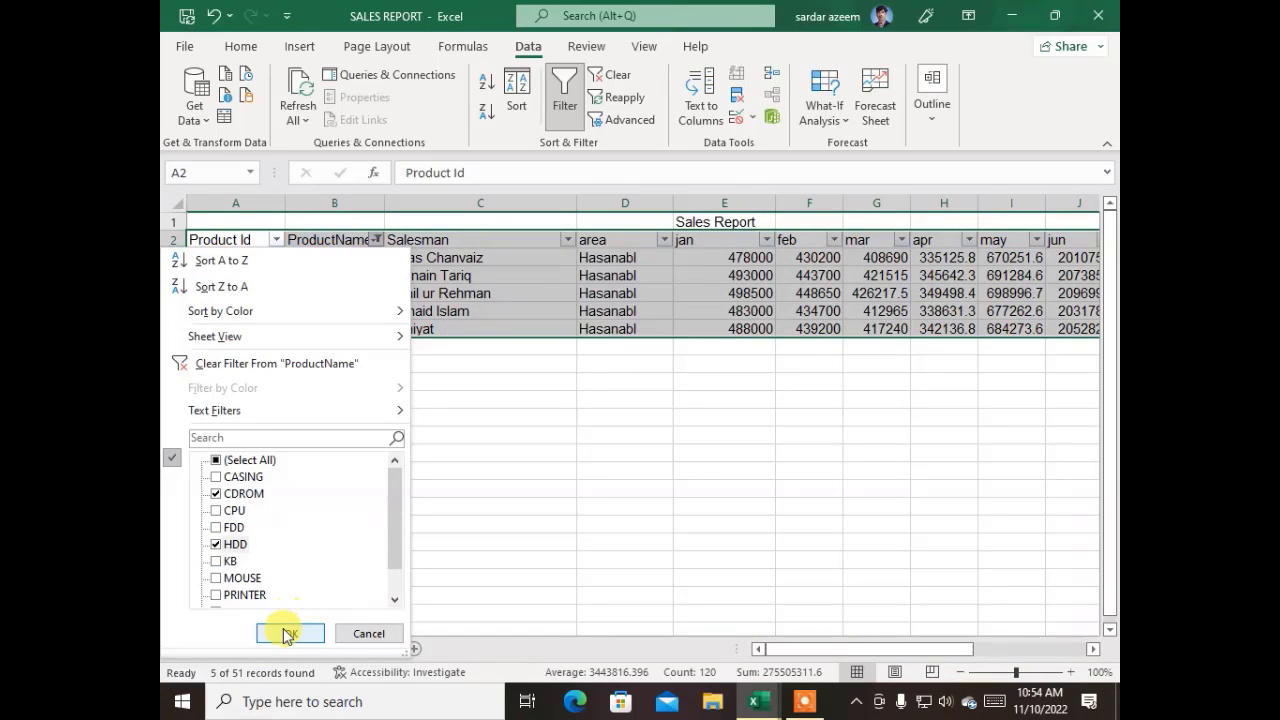
pyautogui.click(288, 633)
pyautogui.moveTo(806, 648); pyautogui.dragTo(655, 660)
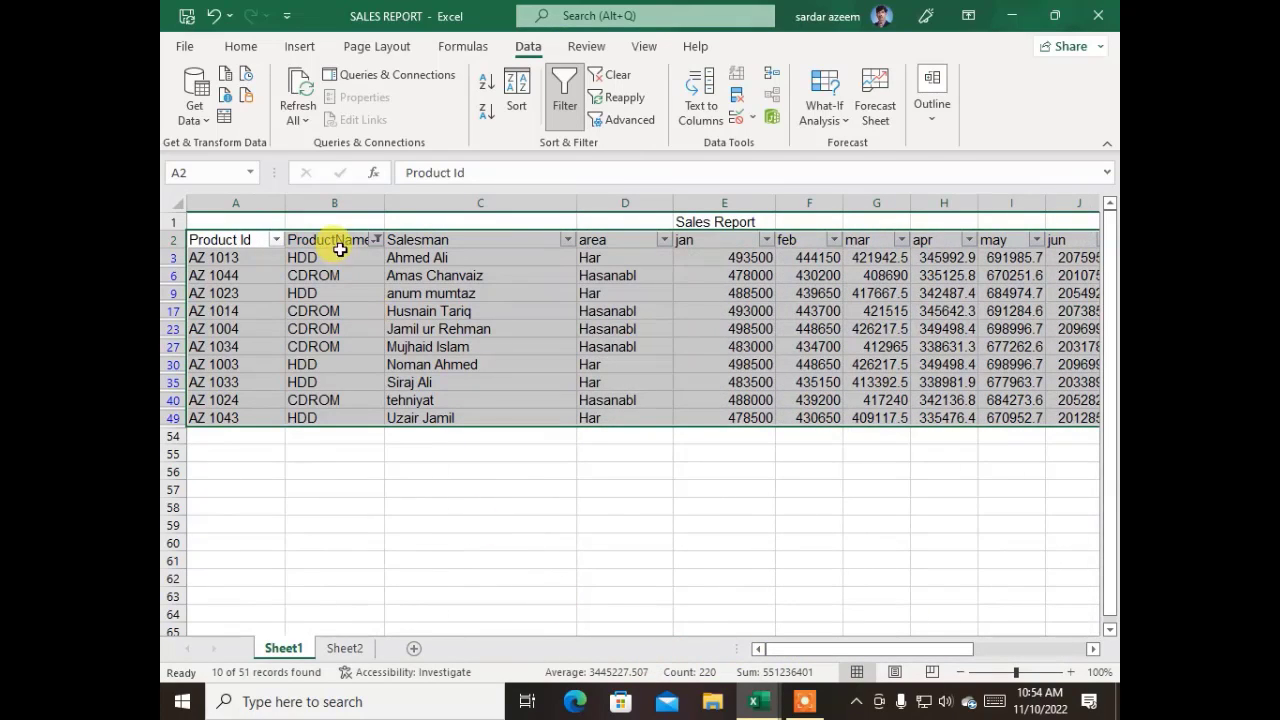
# Select all products in the ProductName filter to show every record again.
pyautogui.click(375, 240)
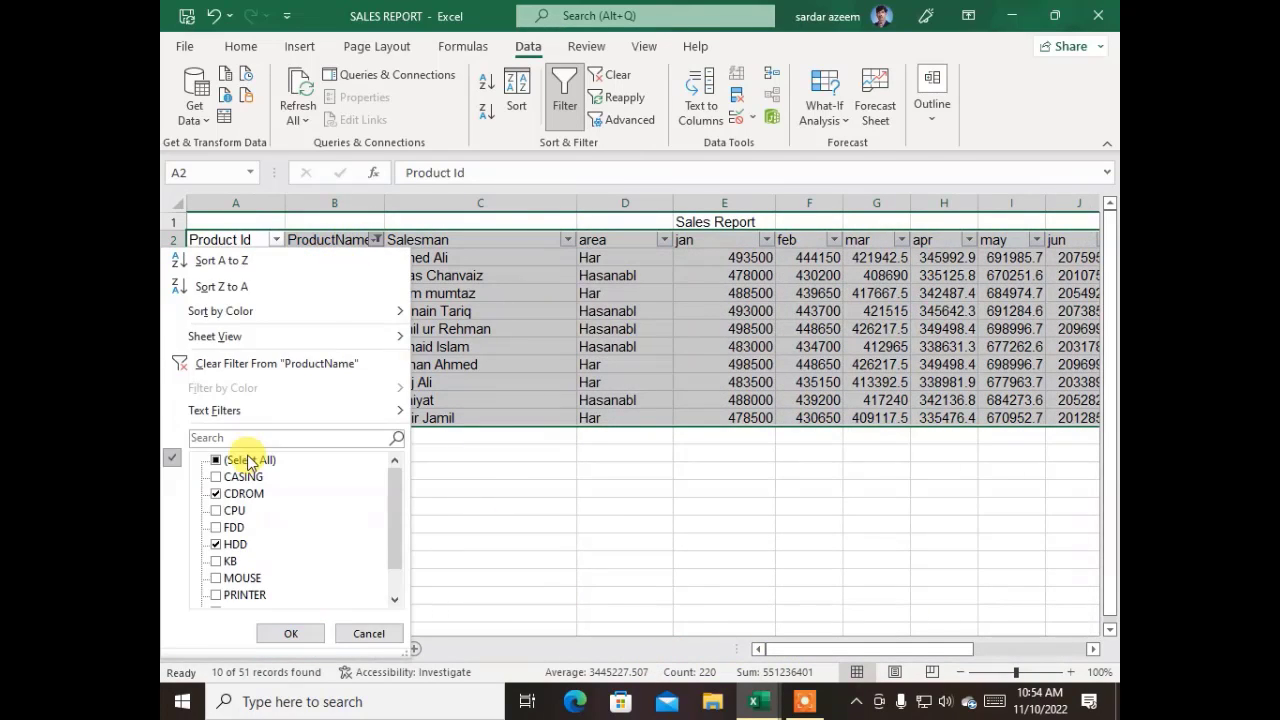
pyautogui.click(248, 460)
pyautogui.click(288, 632)
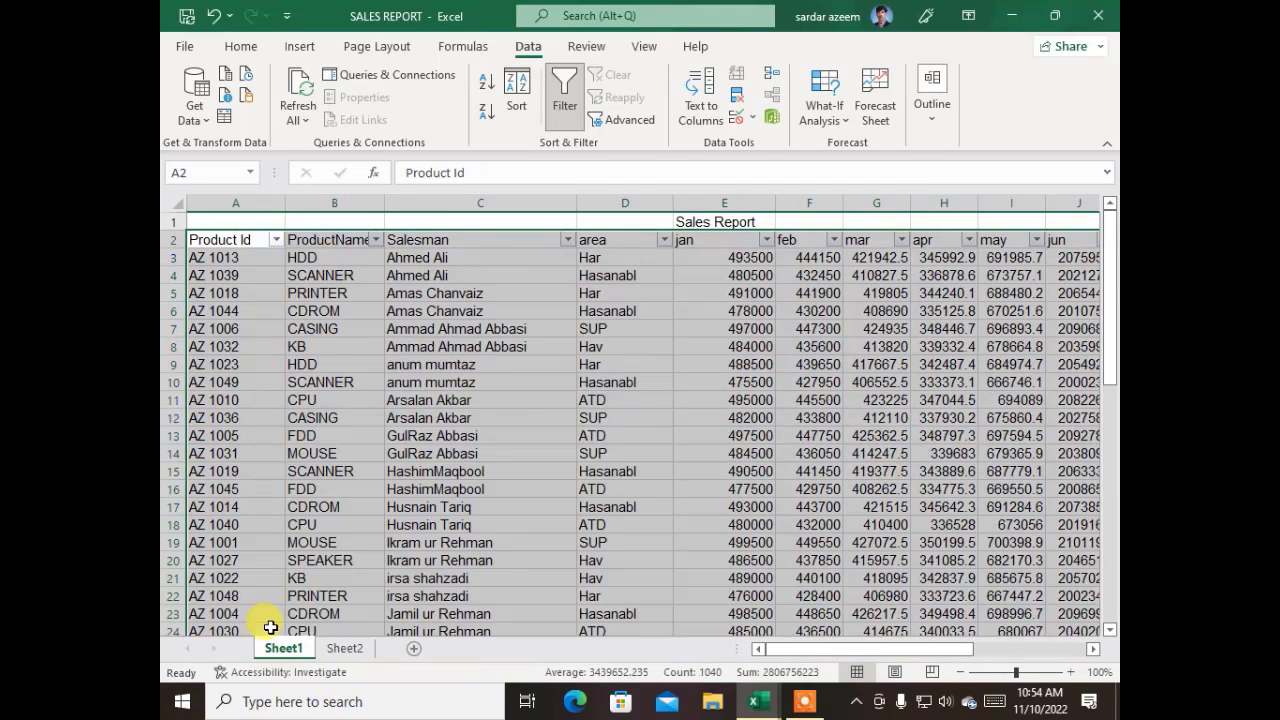
# Search for kb in the ProductName filter and show only the KB records.
pyautogui.click(375, 240)
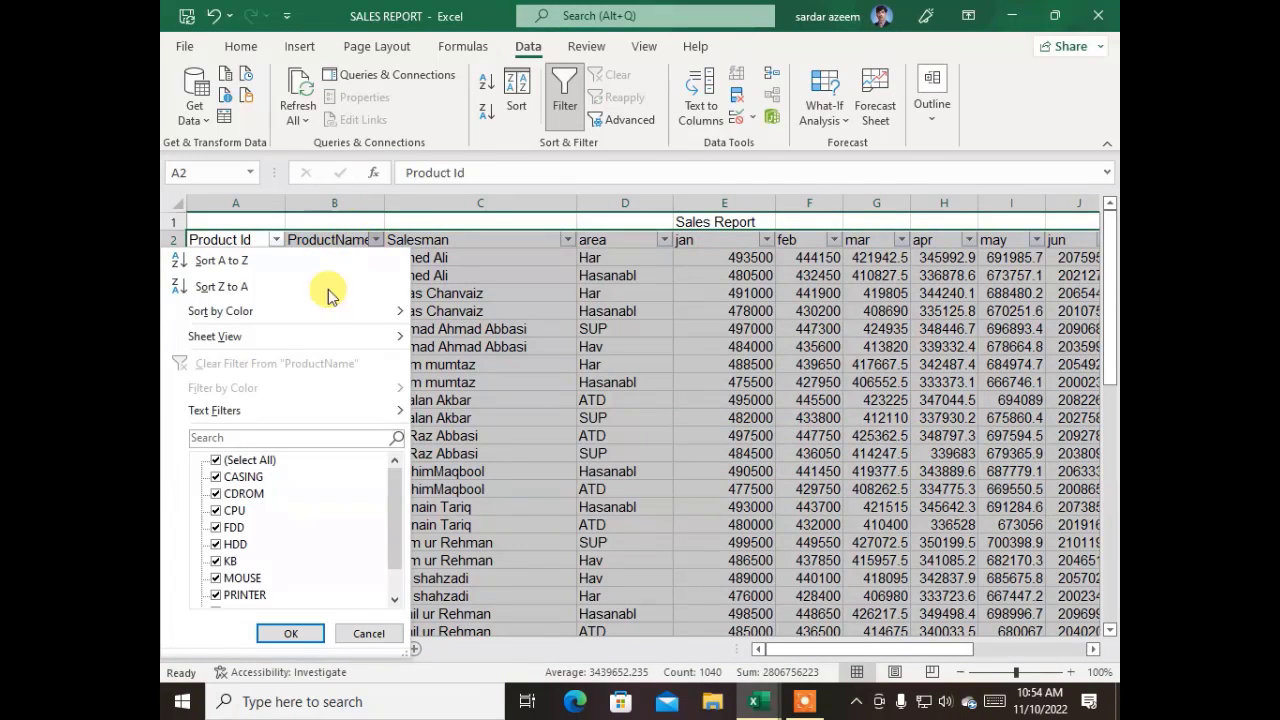
pyautogui.click(221, 440)
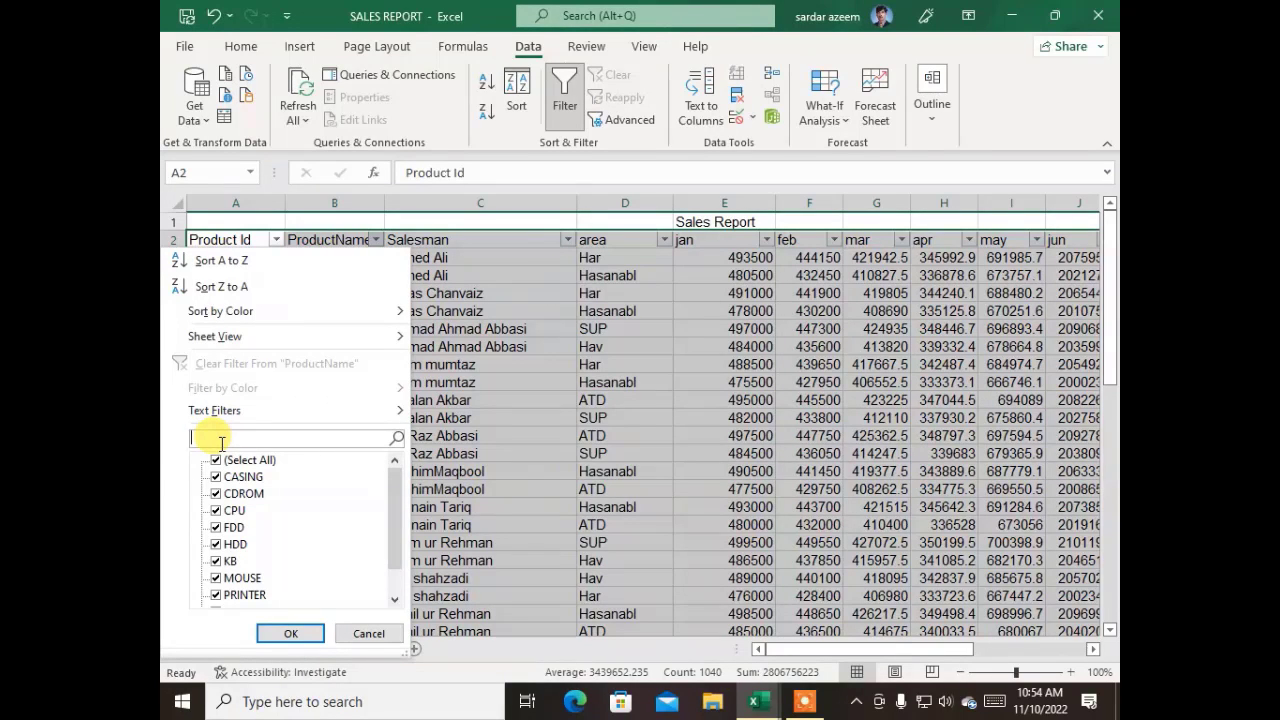
pyautogui.write('kb')
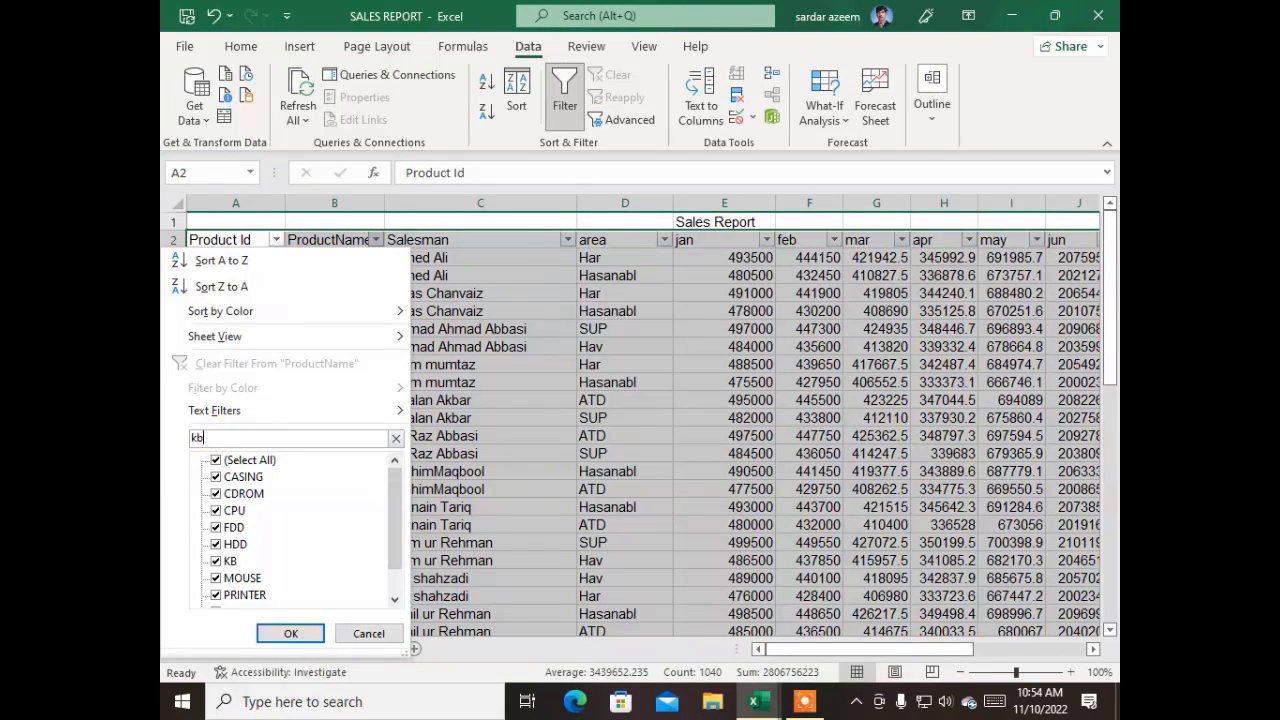
pyautogui.press('Return')
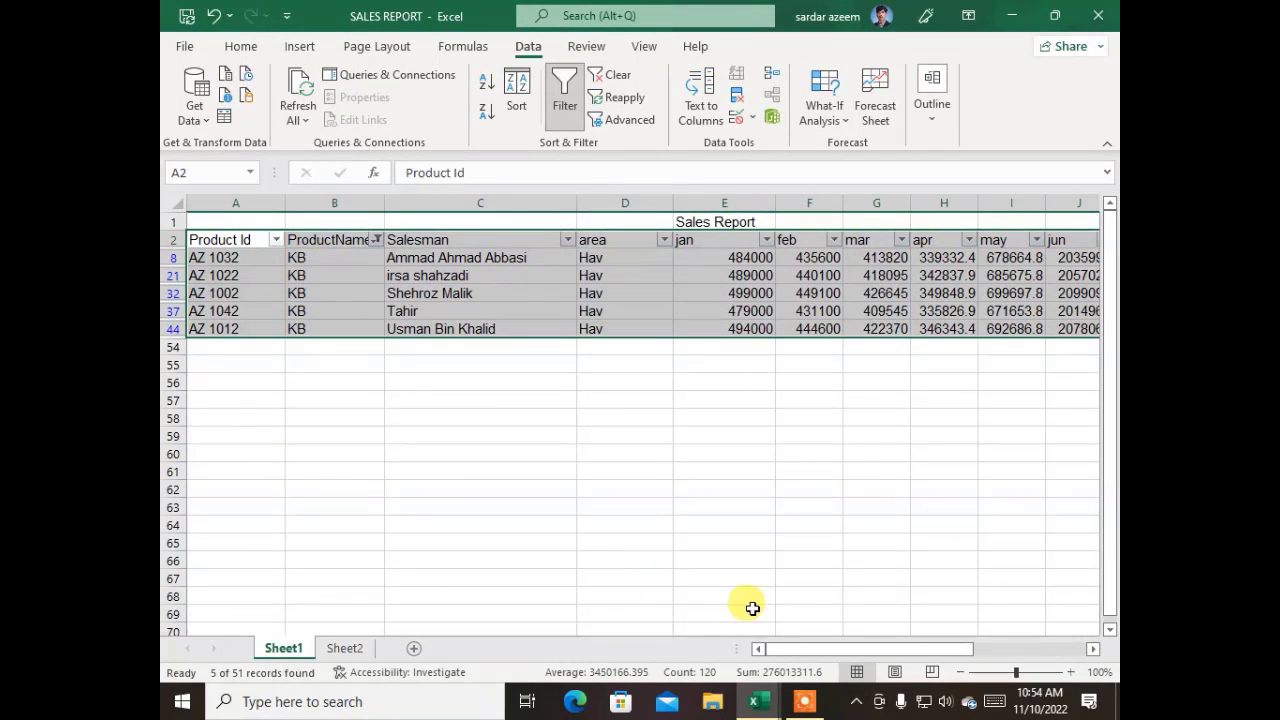
pyautogui.moveTo(836, 653); pyautogui.dragTo(669, 648)
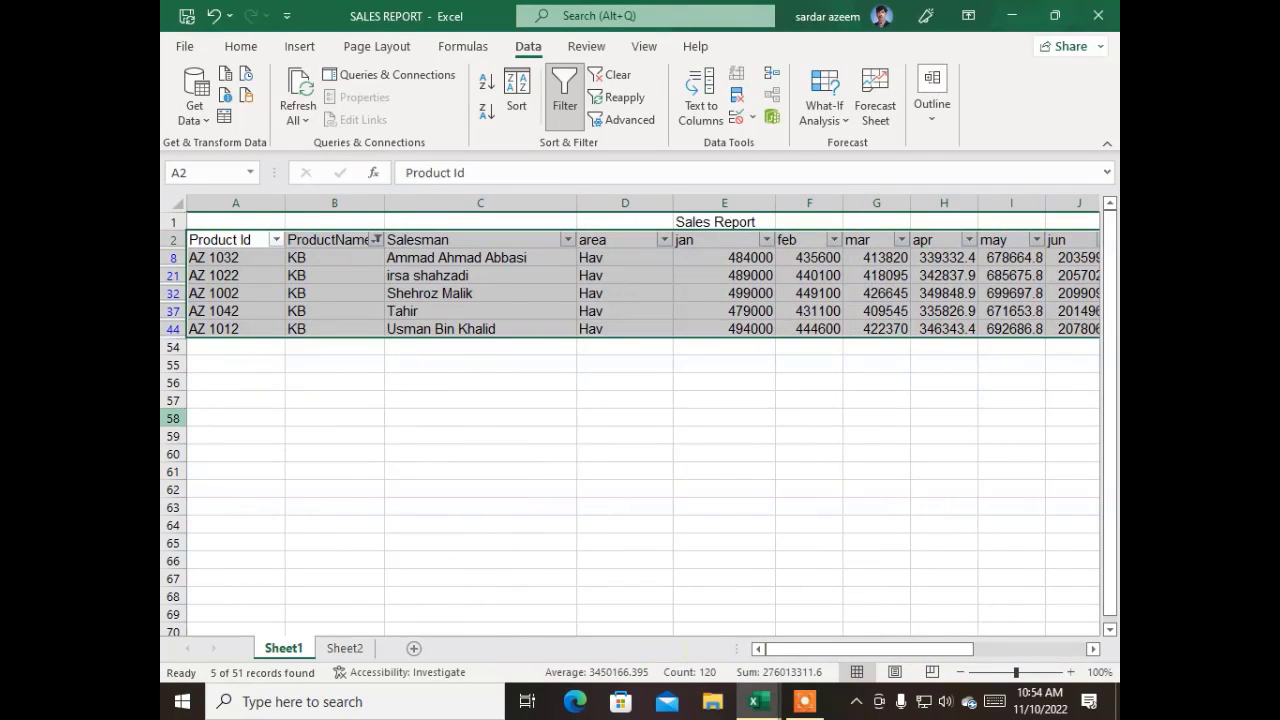
# Reset the ProductName filter from KB to all products.
pyautogui.click(376, 240)
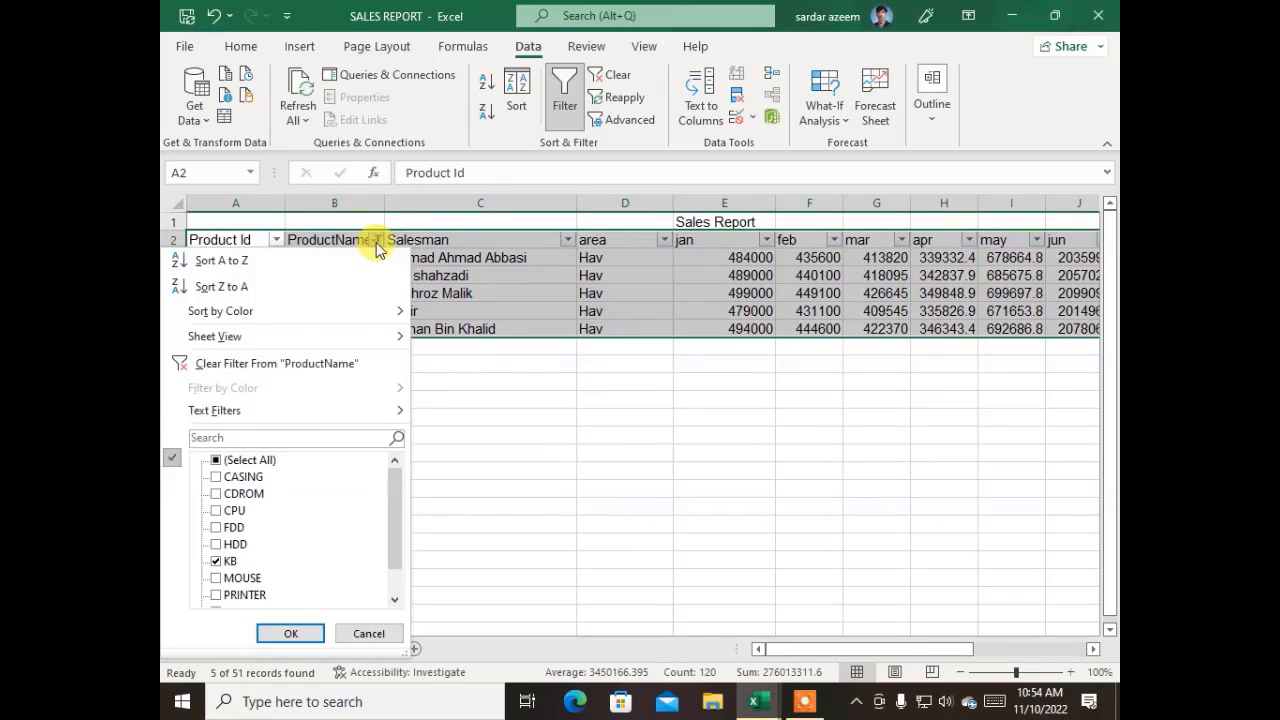
pyautogui.click(236, 460)
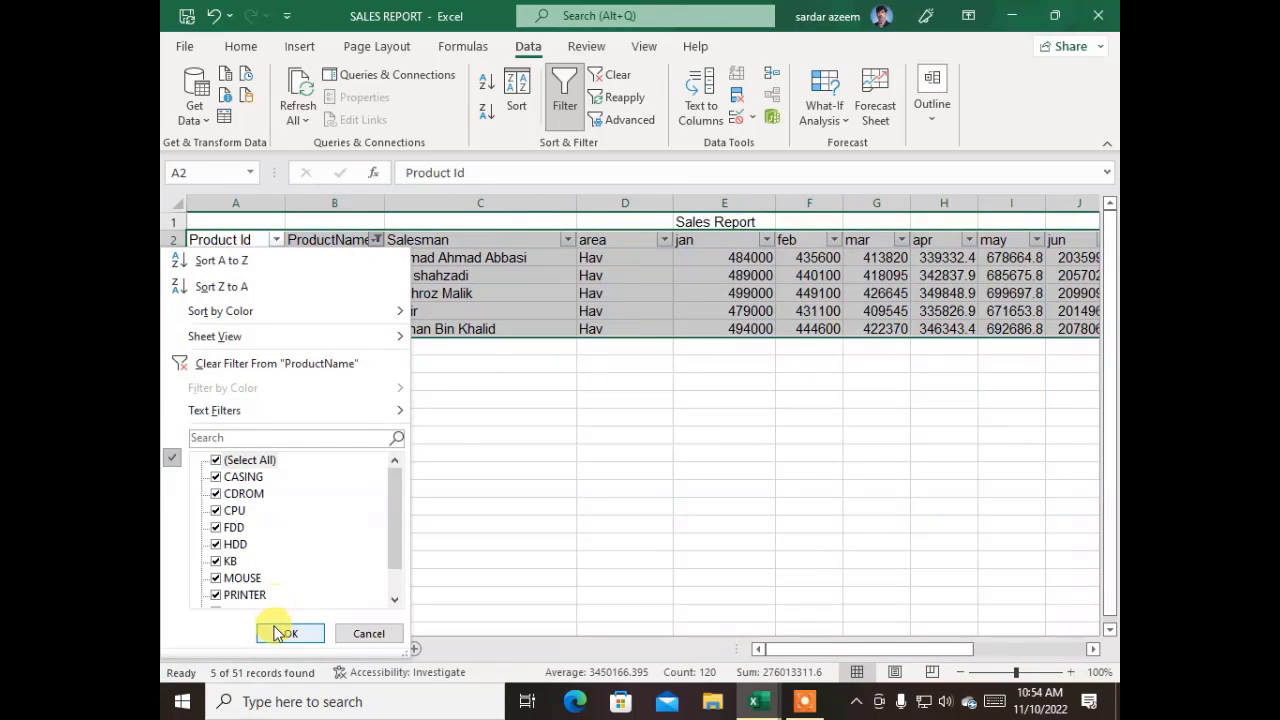
pyautogui.click(290, 633)
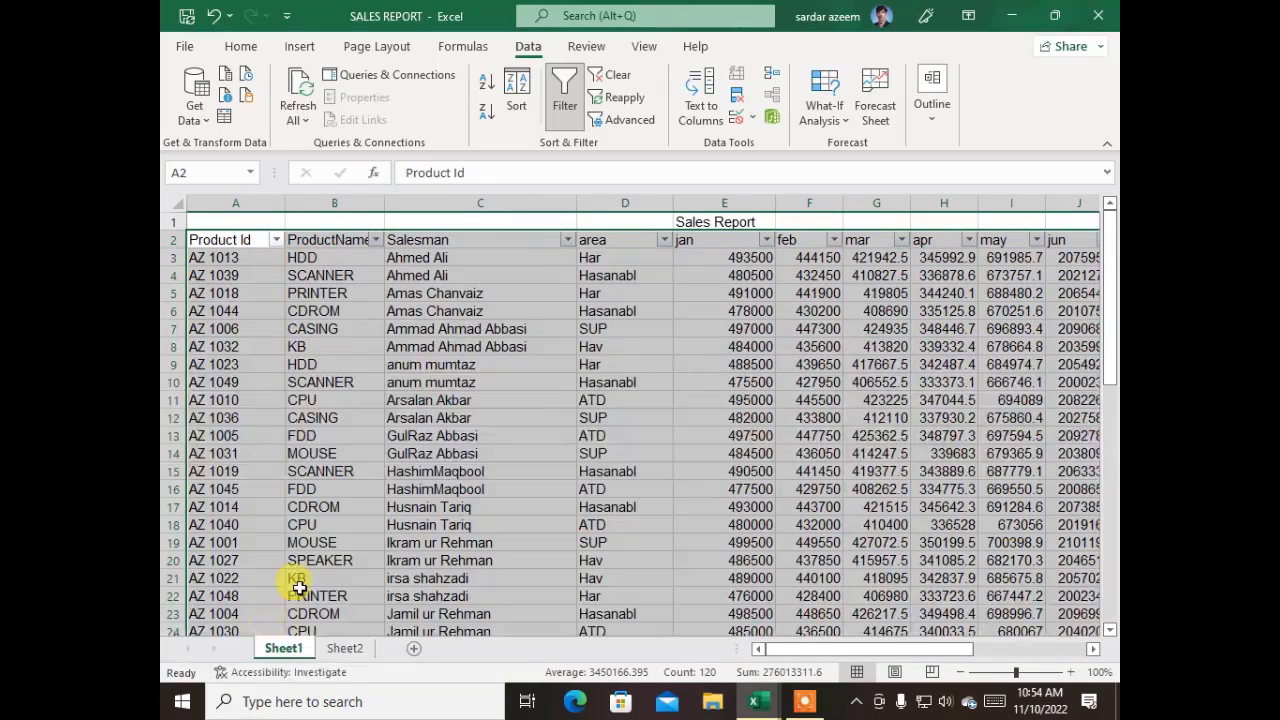
# Filter the Salesman column to show only the records of the salesman listed in rows 13 and 14.
pyautogui.click(567, 241)
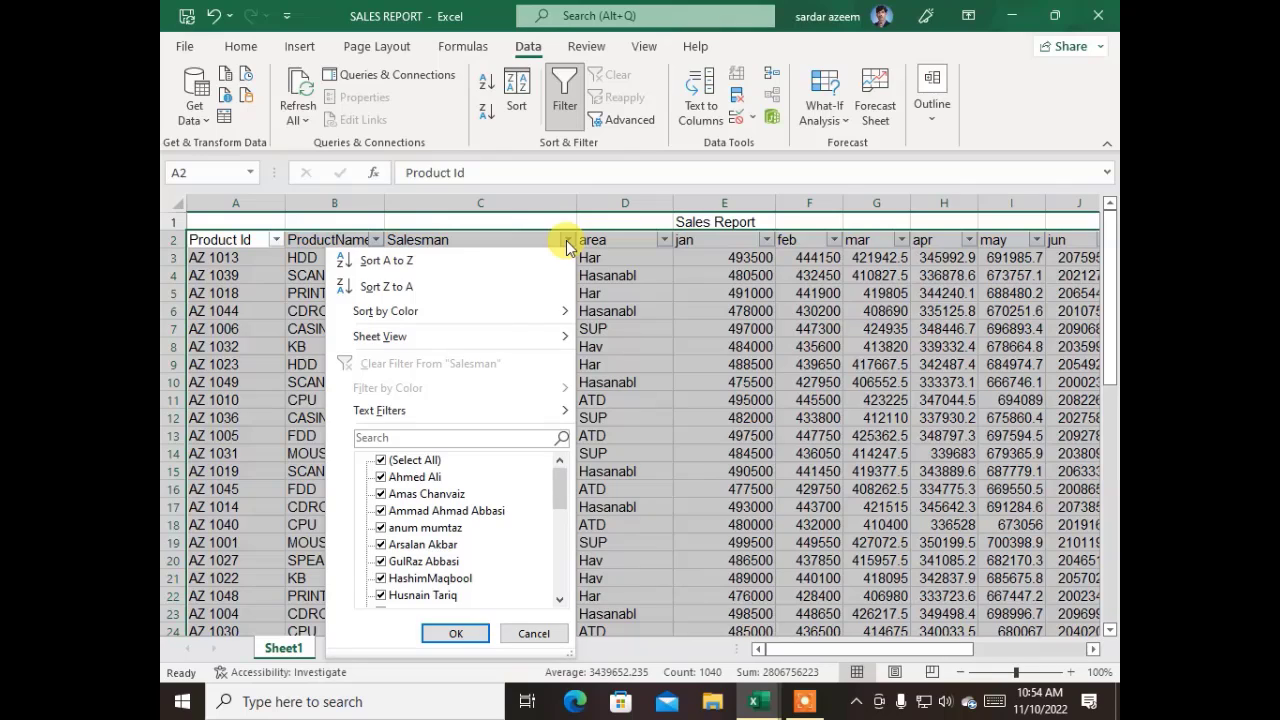
pyautogui.click(398, 460)
pyautogui.scroll(-2, 414, 550)
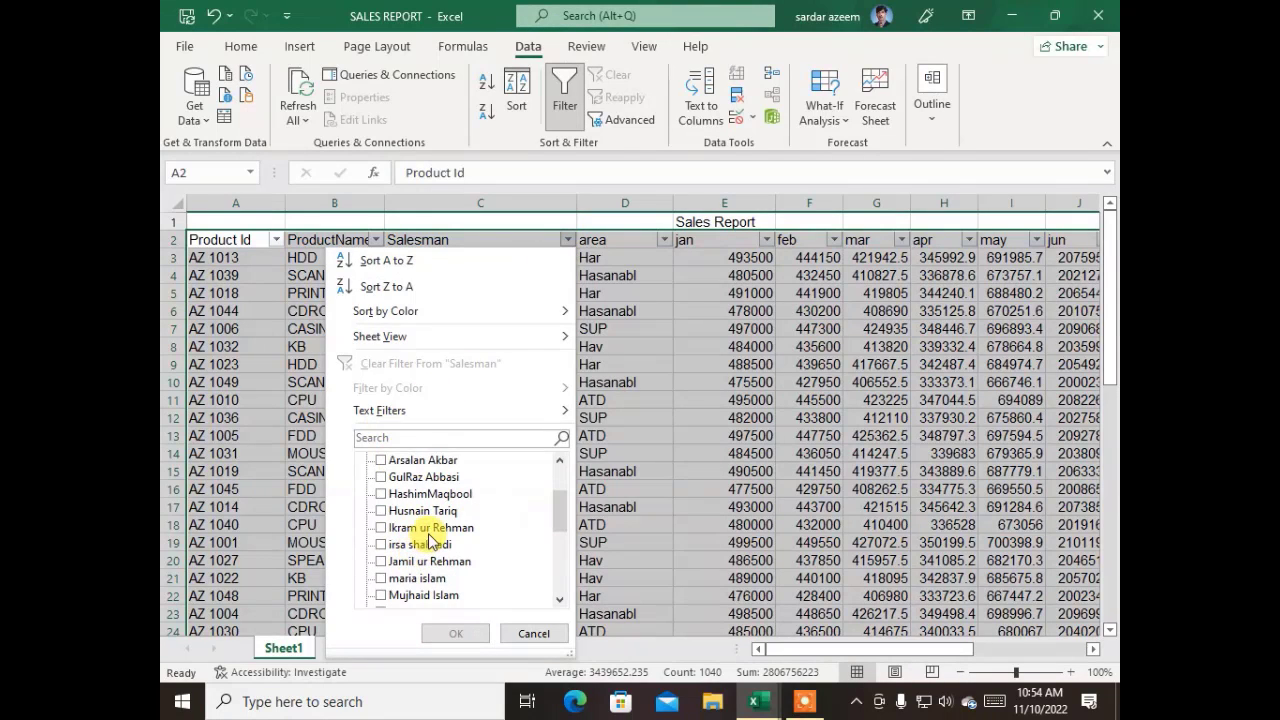
pyautogui.scroll(2, 414, 545)
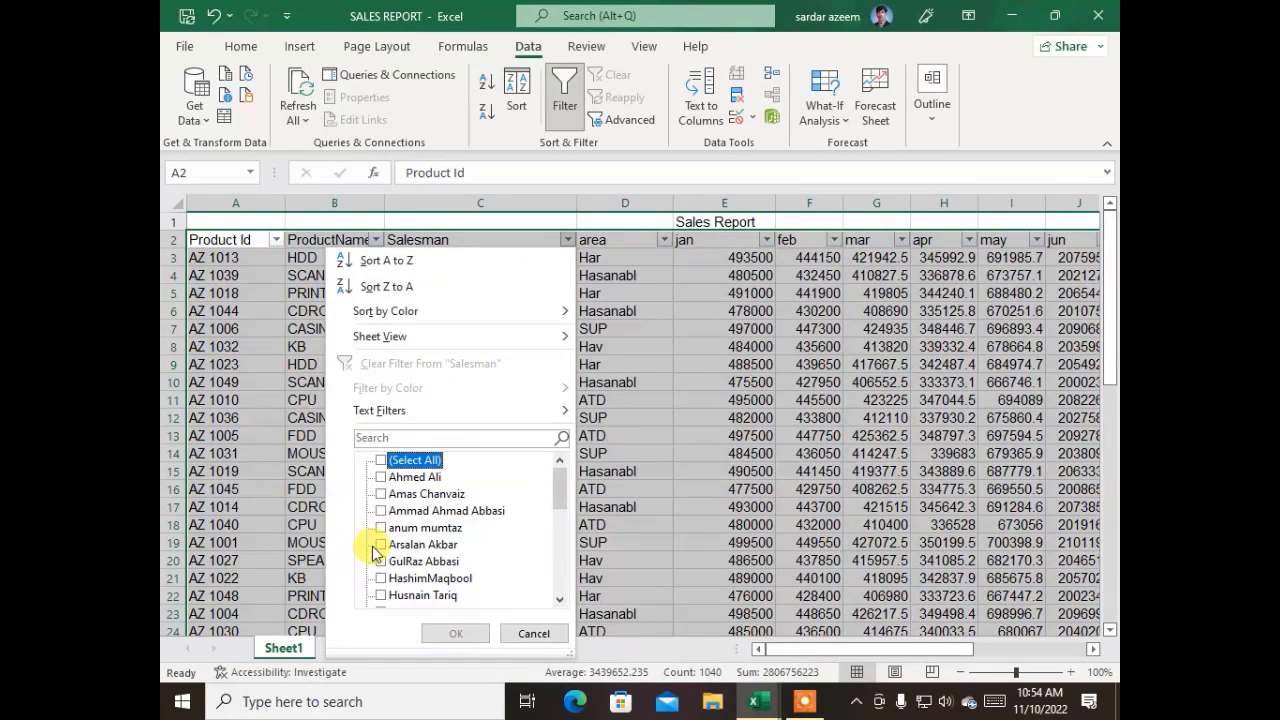
pyautogui.click(380, 561)
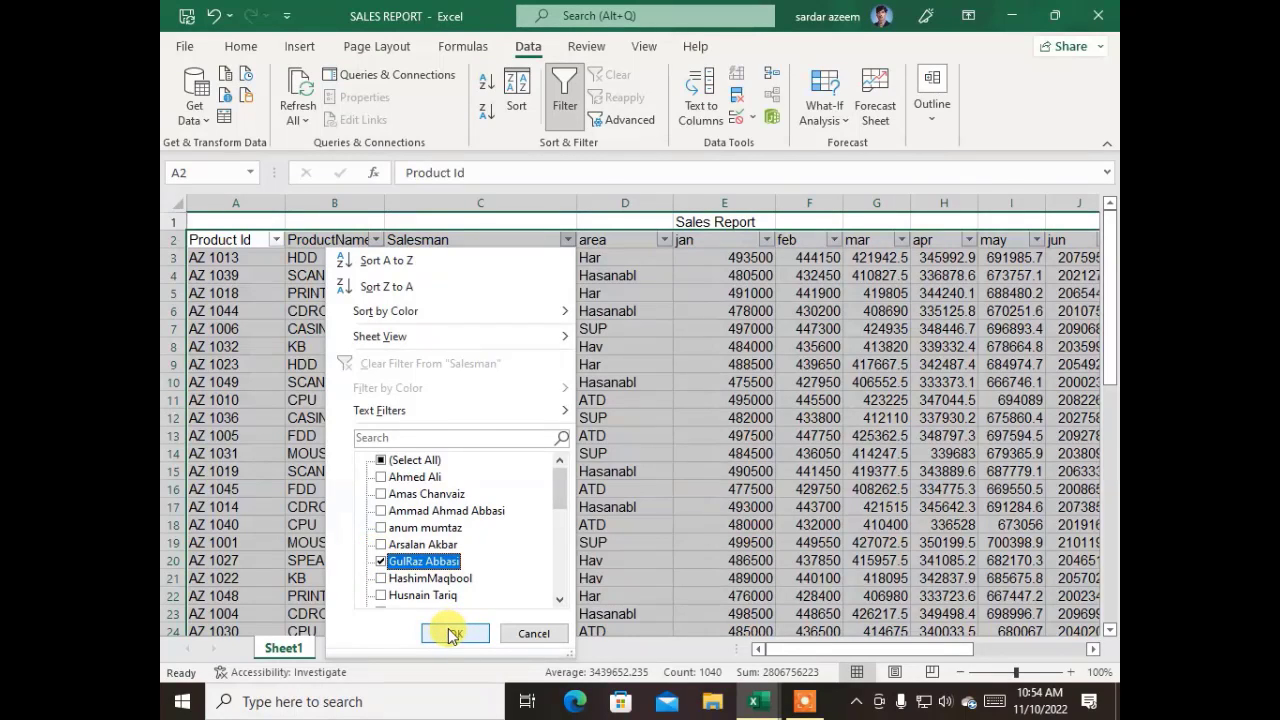
pyautogui.click(452, 635)
pyautogui.moveTo(806, 649); pyautogui.dragTo(866, 624)
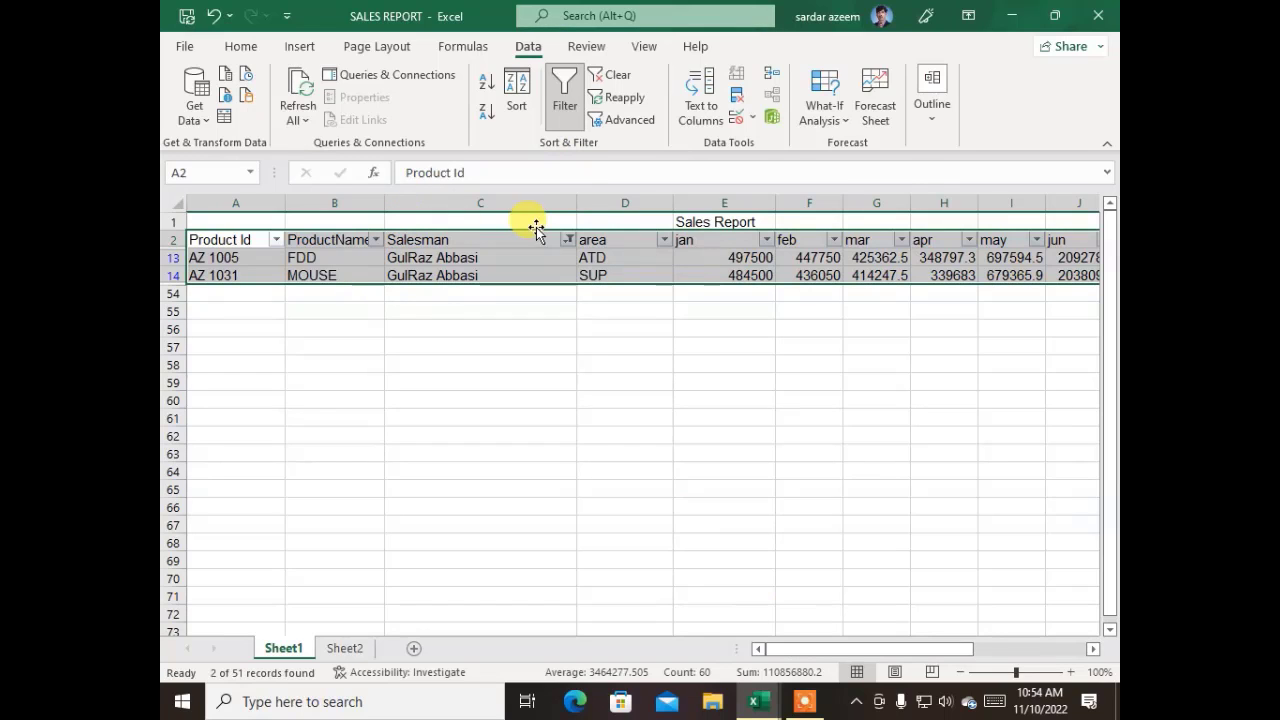
# Select all names in the Salesman filter and turn off filtering for the sales table.
pyautogui.click(568, 240)
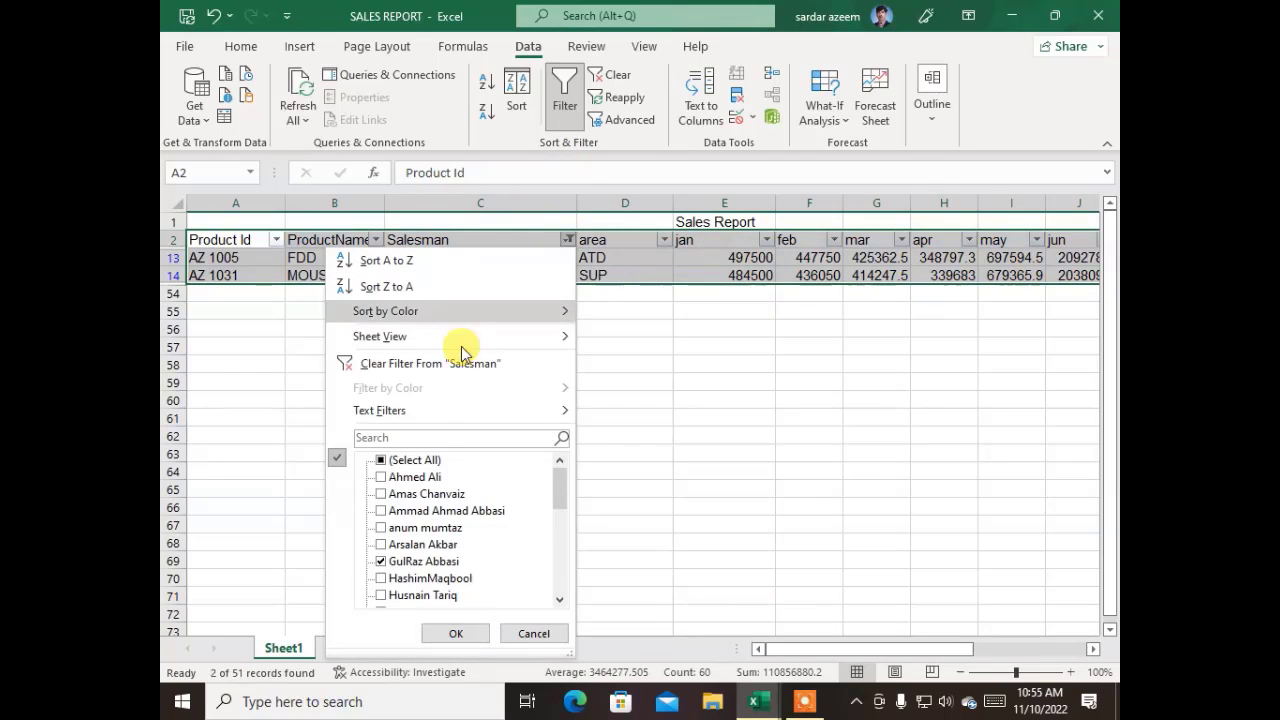
pyautogui.click(420, 457)
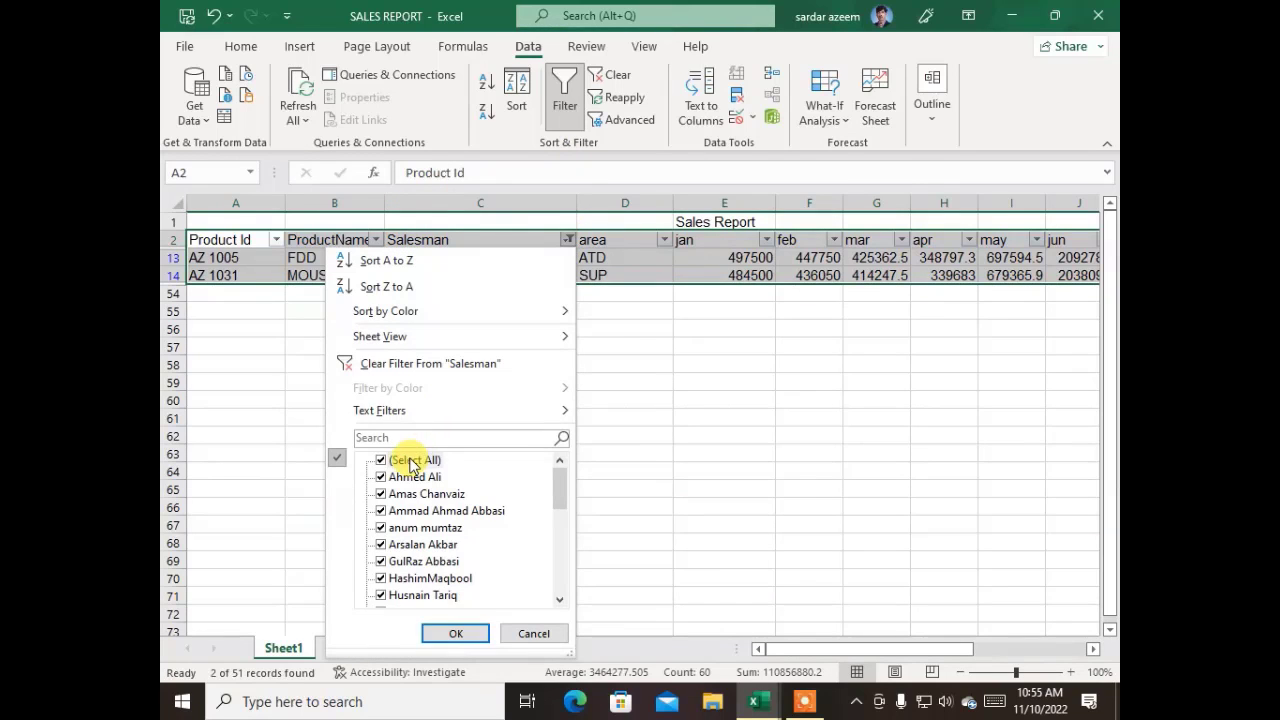
pyautogui.click(450, 632)
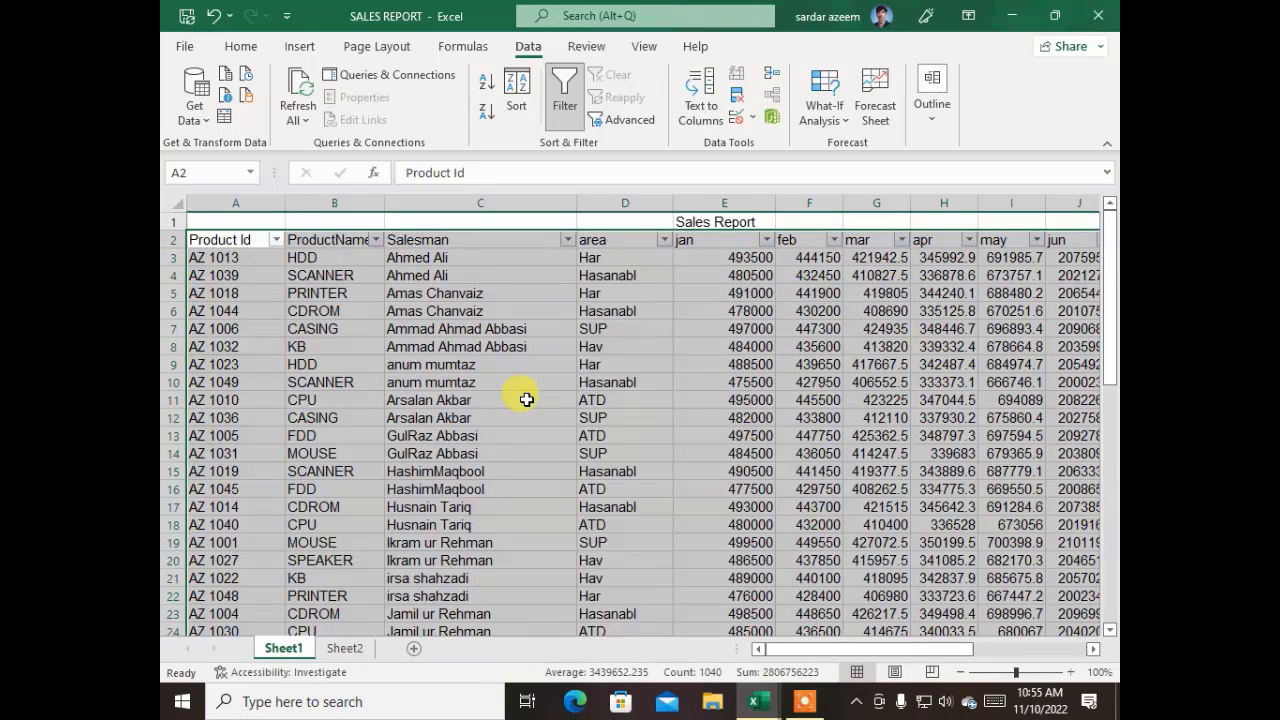
pyautogui.hotkey('ctrl', 'shift', 'l')
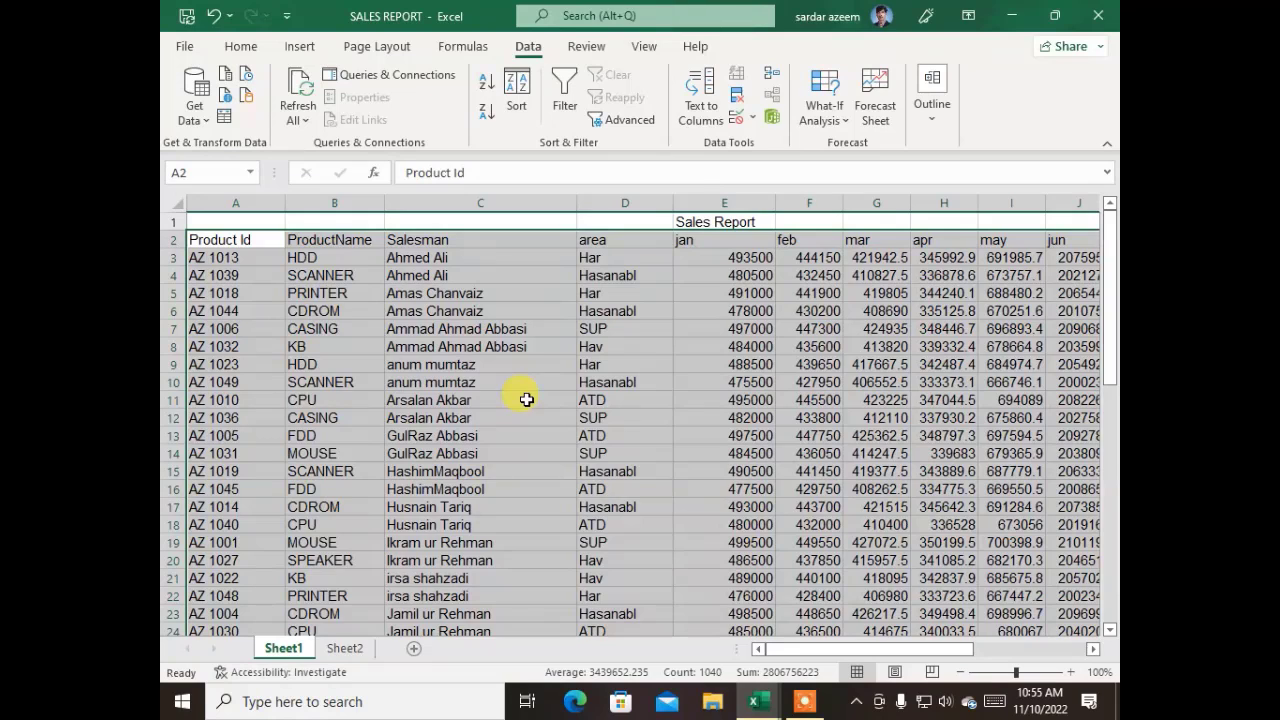
pyautogui.click(805, 701)
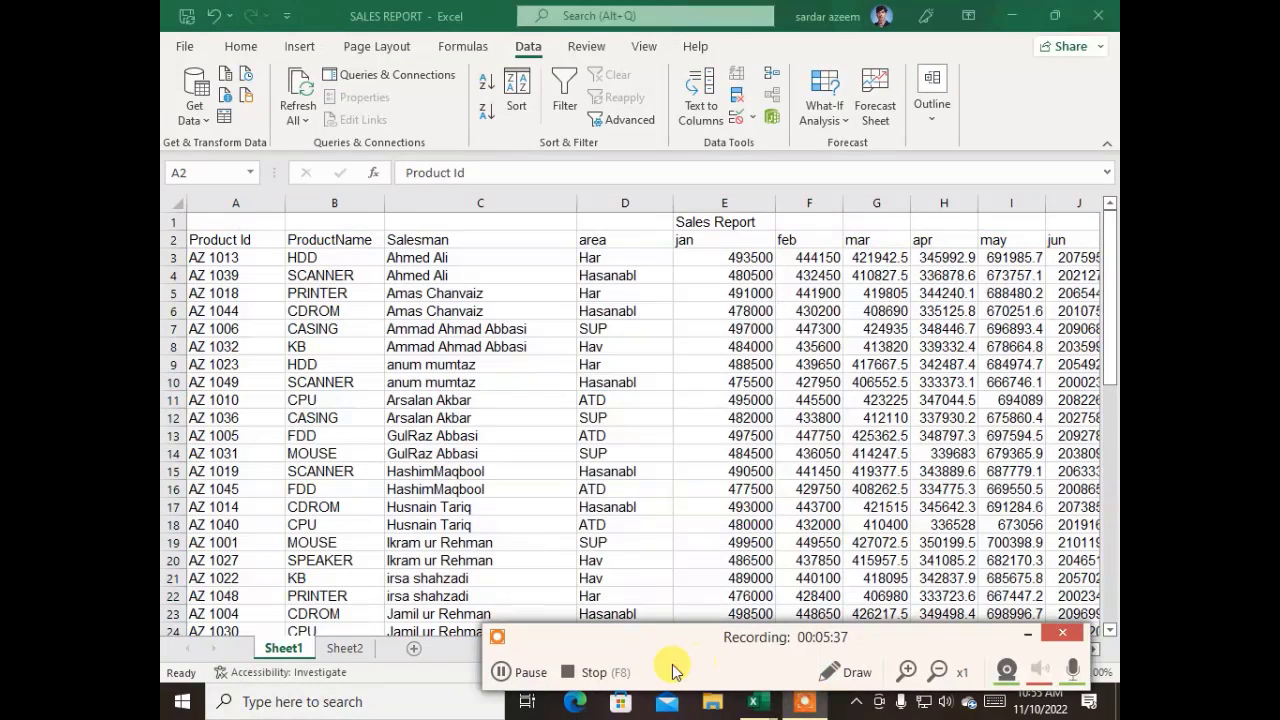
pyautogui.click(540, 672)
pyautogui.click(540, 672)
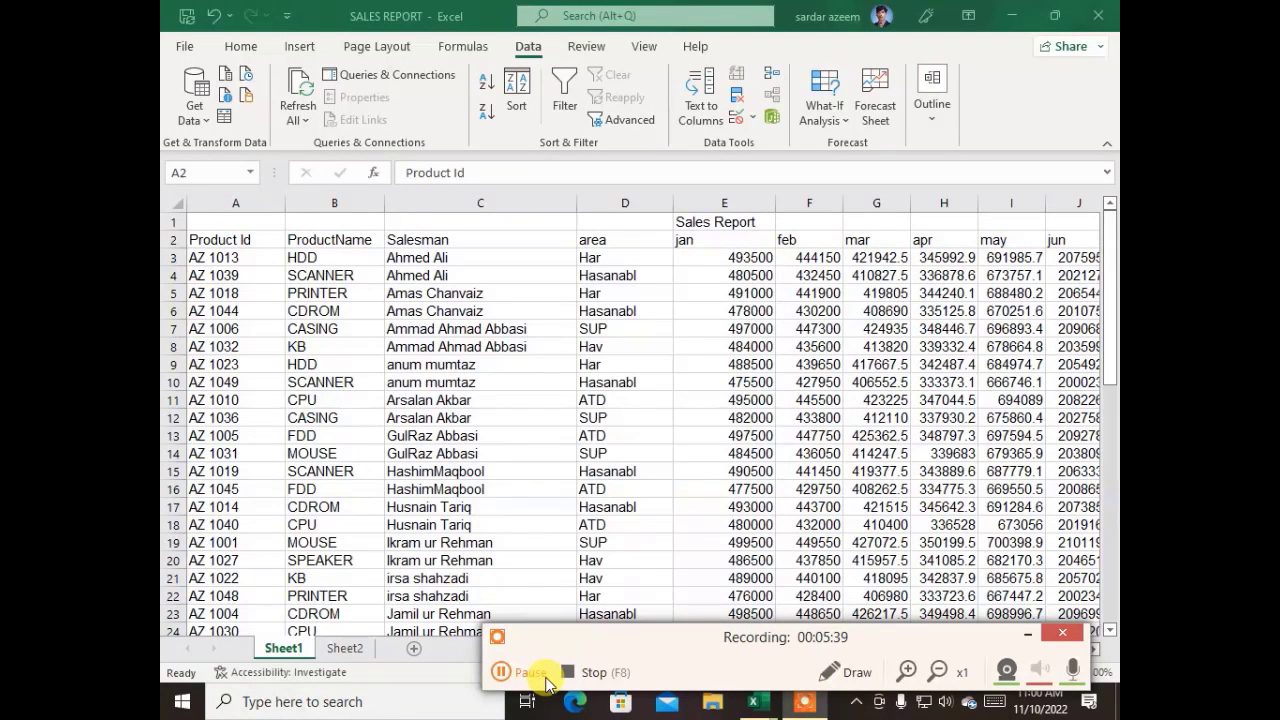
pyautogui.click(1026, 636)
pyautogui.click(555, 311)
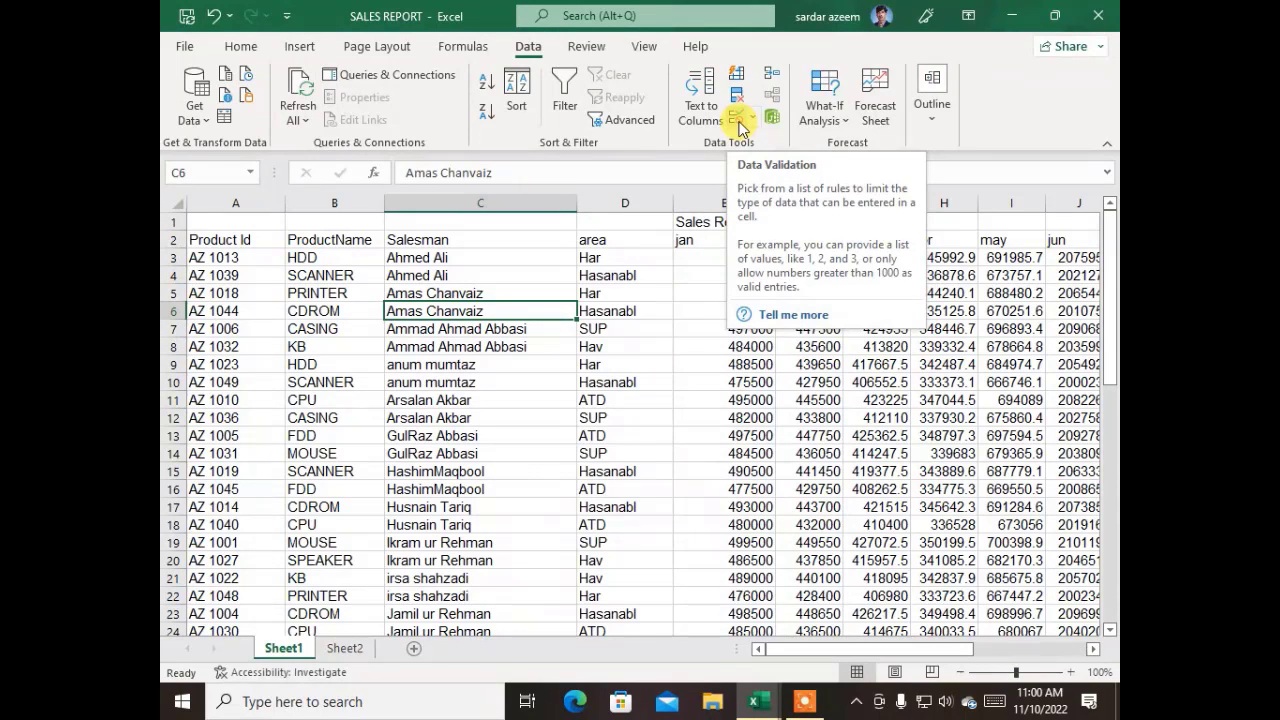
pyautogui.click(375, 240)
# Open the recent workbook "result with nested if".
pyautogui.click(189, 47)
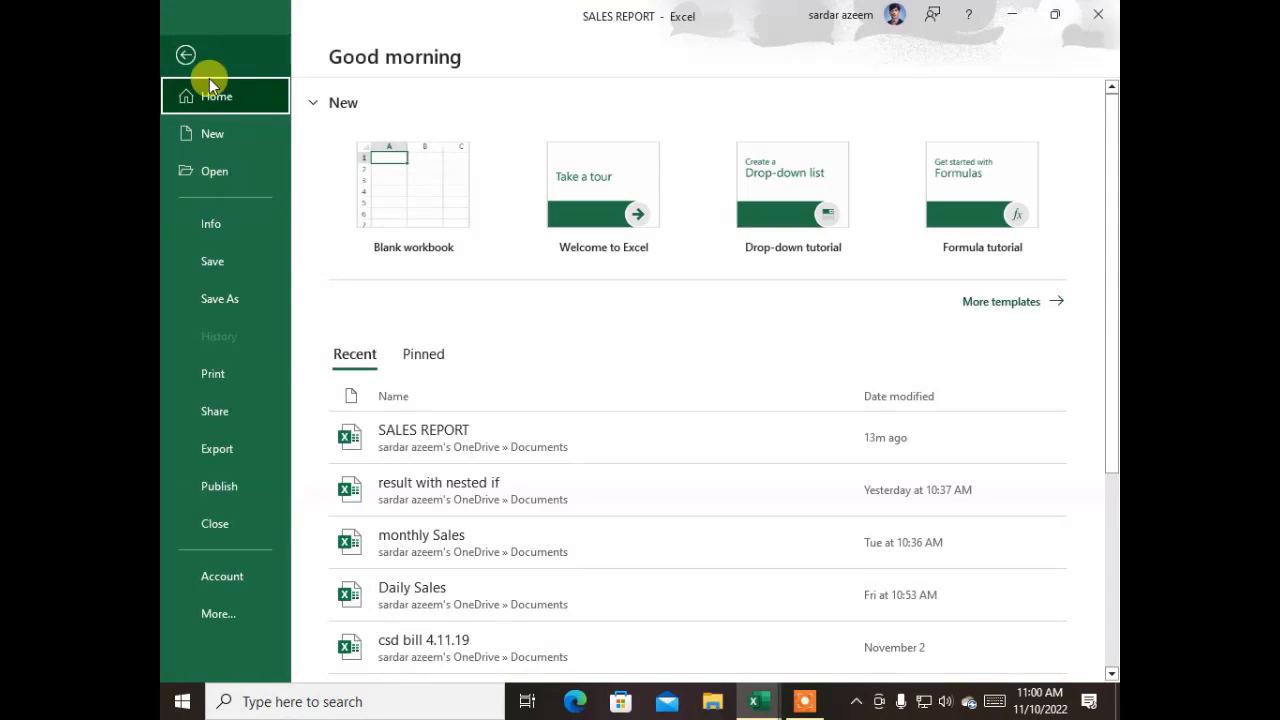
pyautogui.scroll(-3, 468, 503)
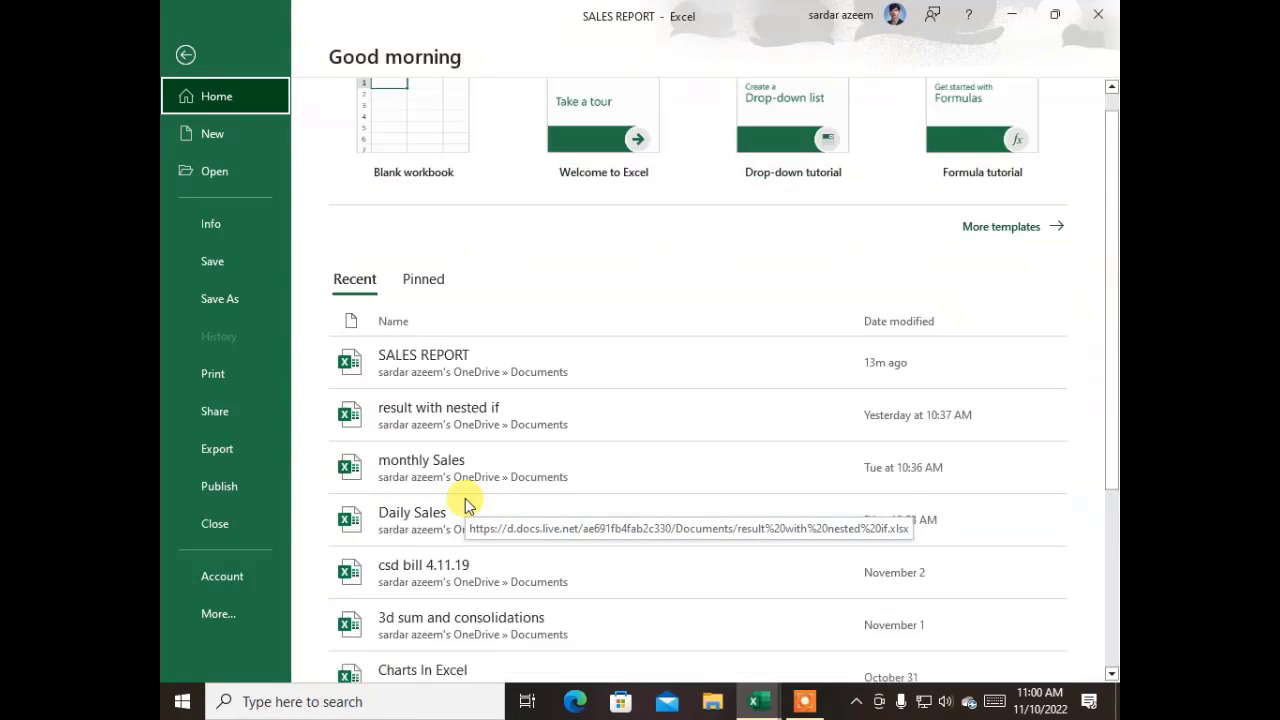
pyautogui.scroll(-1, 465, 500)
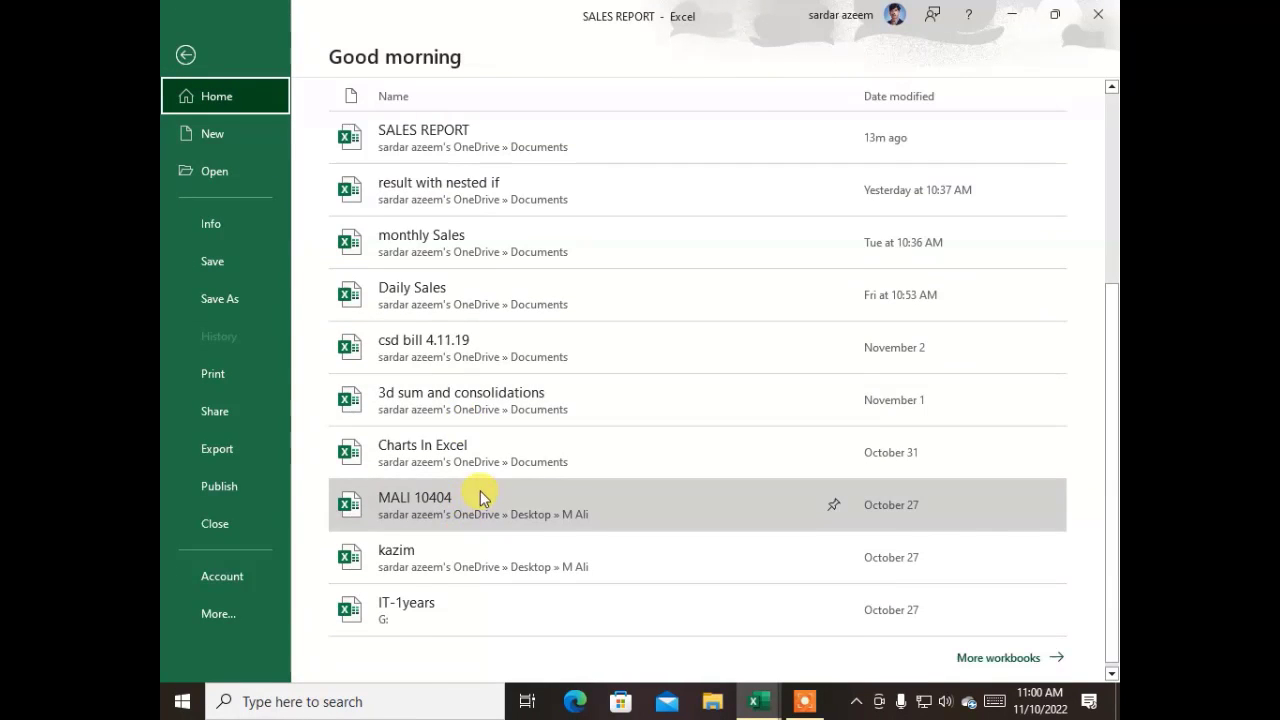
pyautogui.scroll(2, 484, 490)
pyautogui.click(487, 340)
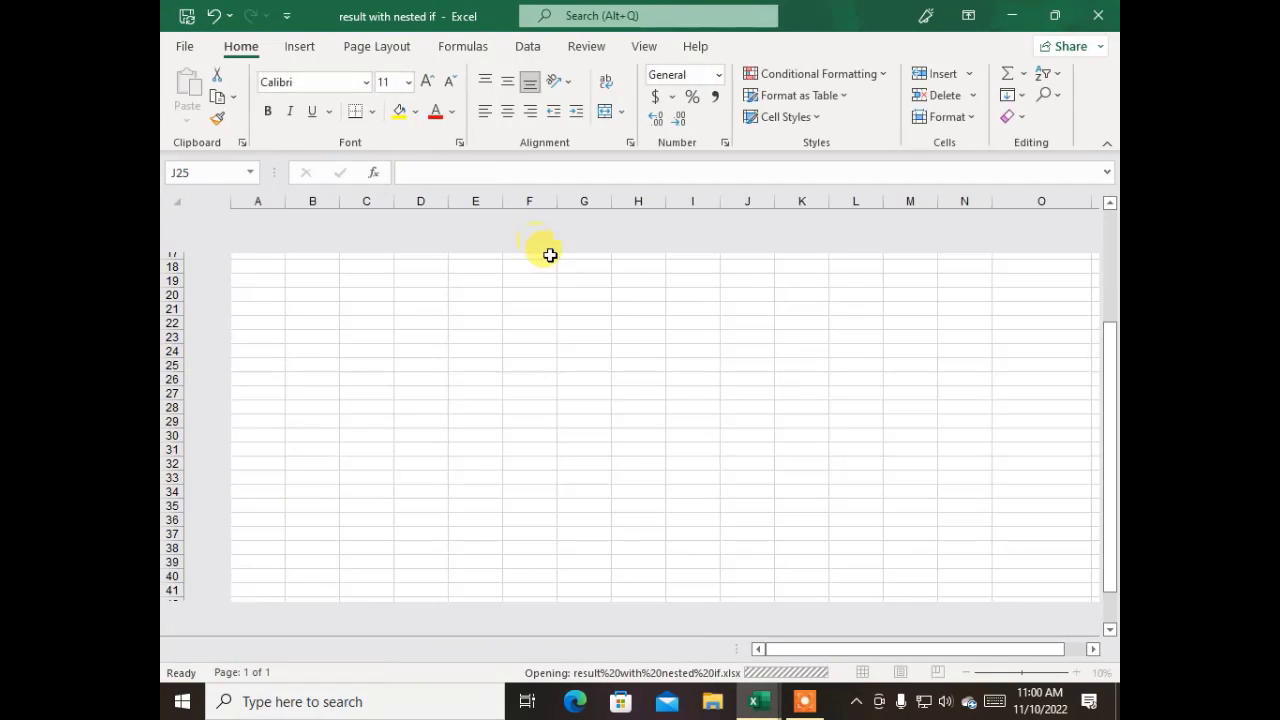
# Select the subject marks of all students on the result sheet, from Eng to Pk, C3:J12.
pyautogui.scroll(5, 536, 401)
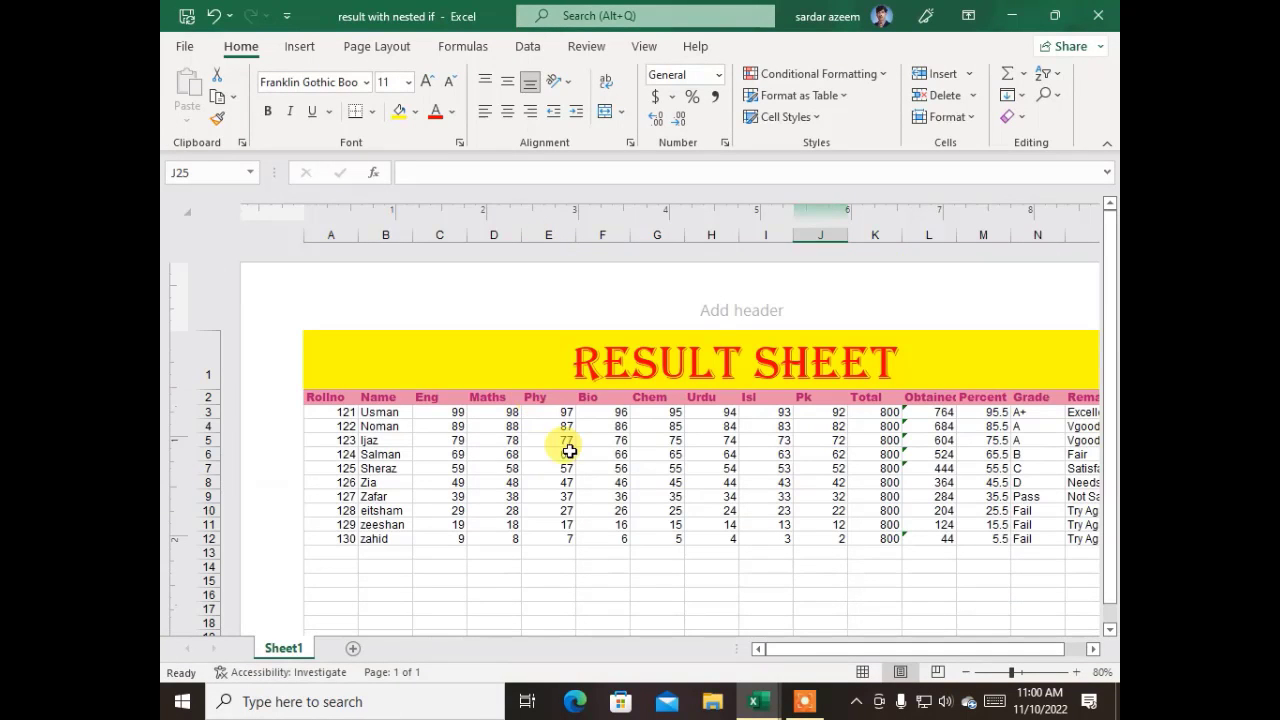
pyautogui.click(446, 414)
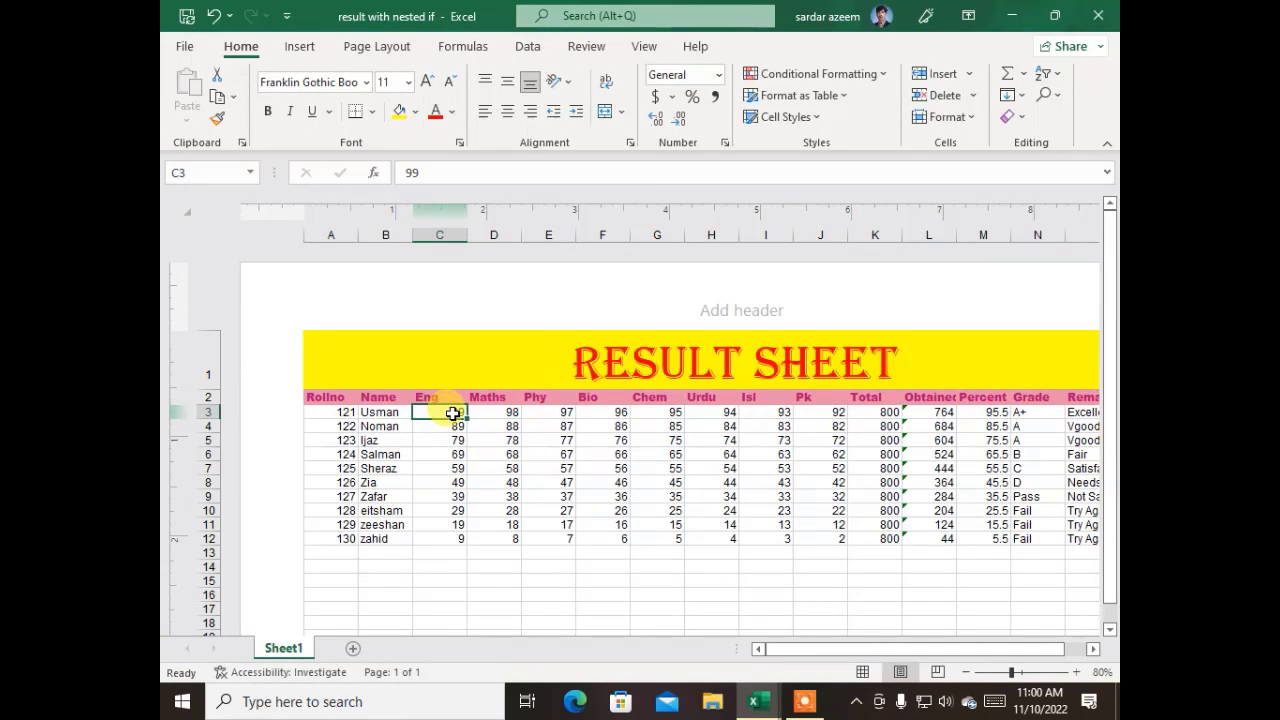
pyautogui.click(829, 539)
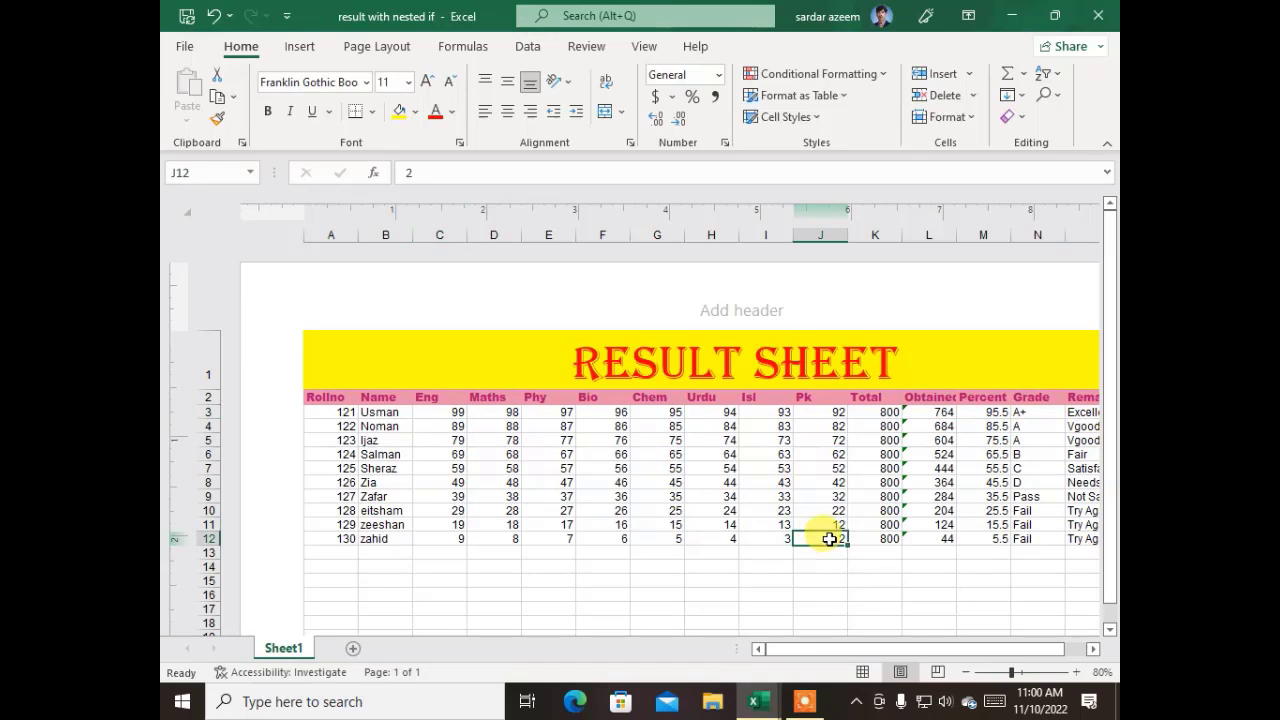
pyautogui.moveTo(829, 539); pyautogui.dragTo(452, 410)
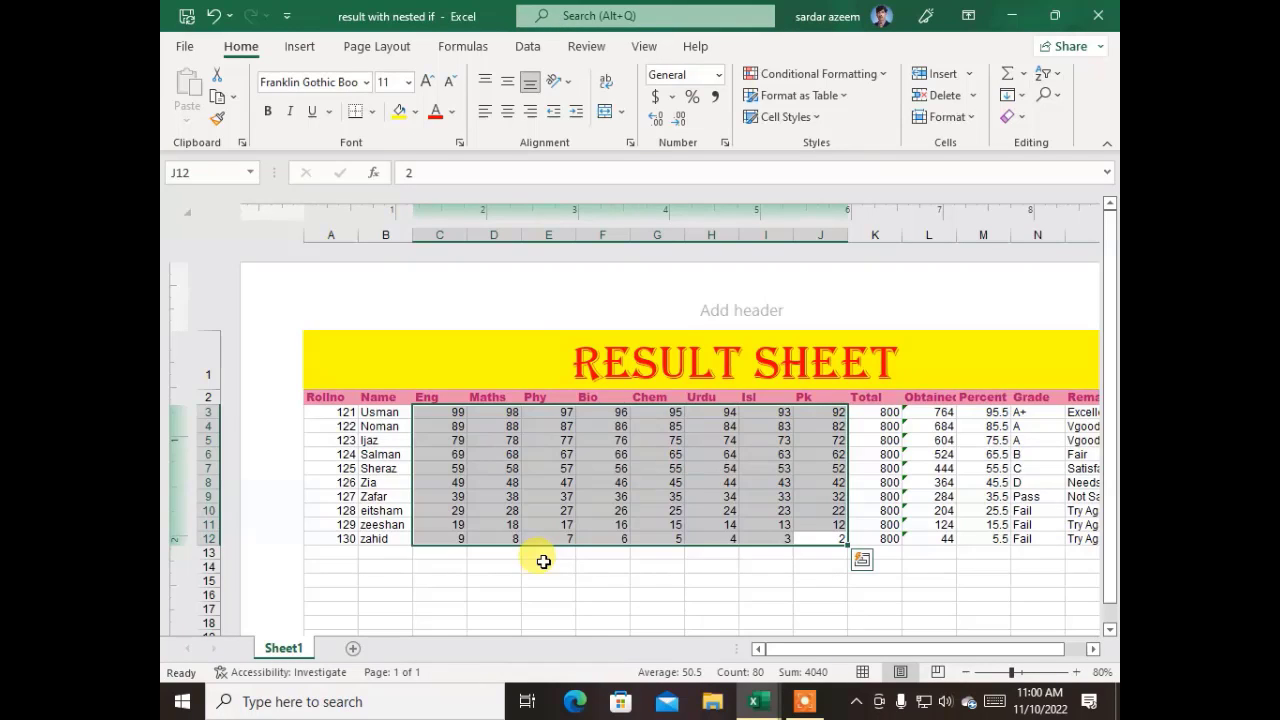
# Enter -25 as the Phy mark for roll number 124 in cell E6.
pyautogui.click(546, 454)
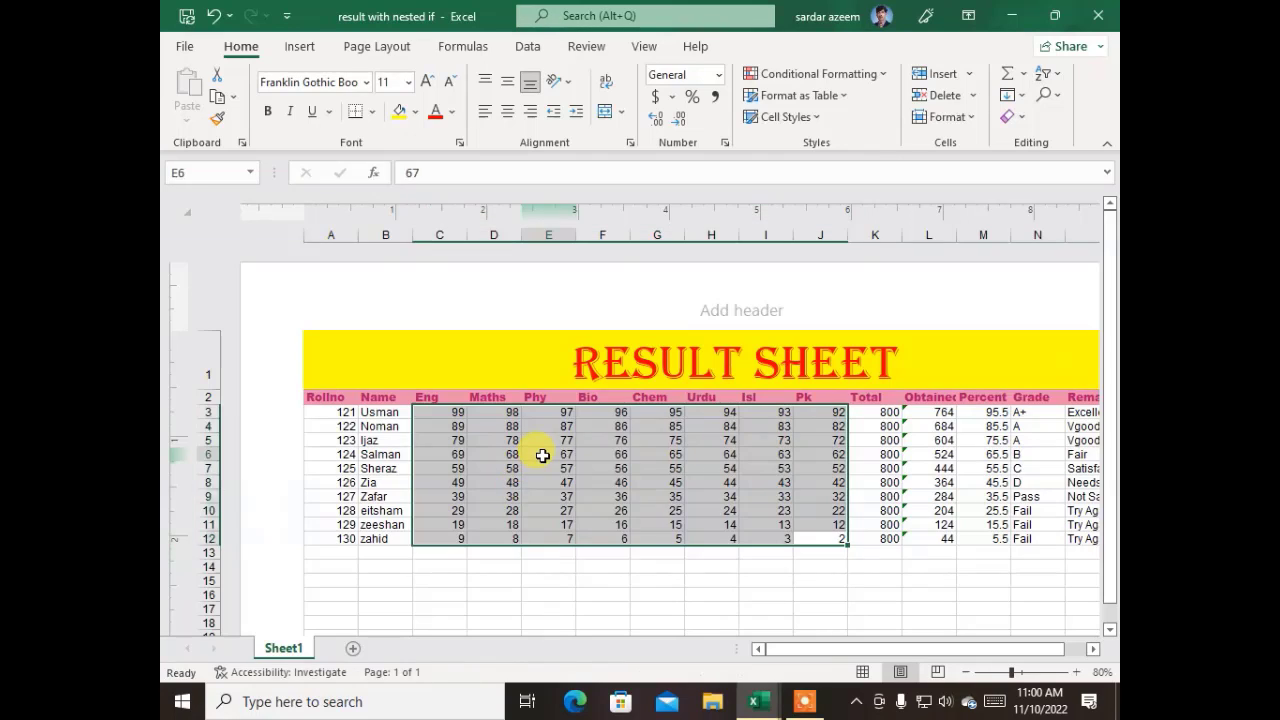
pyautogui.write('-25')
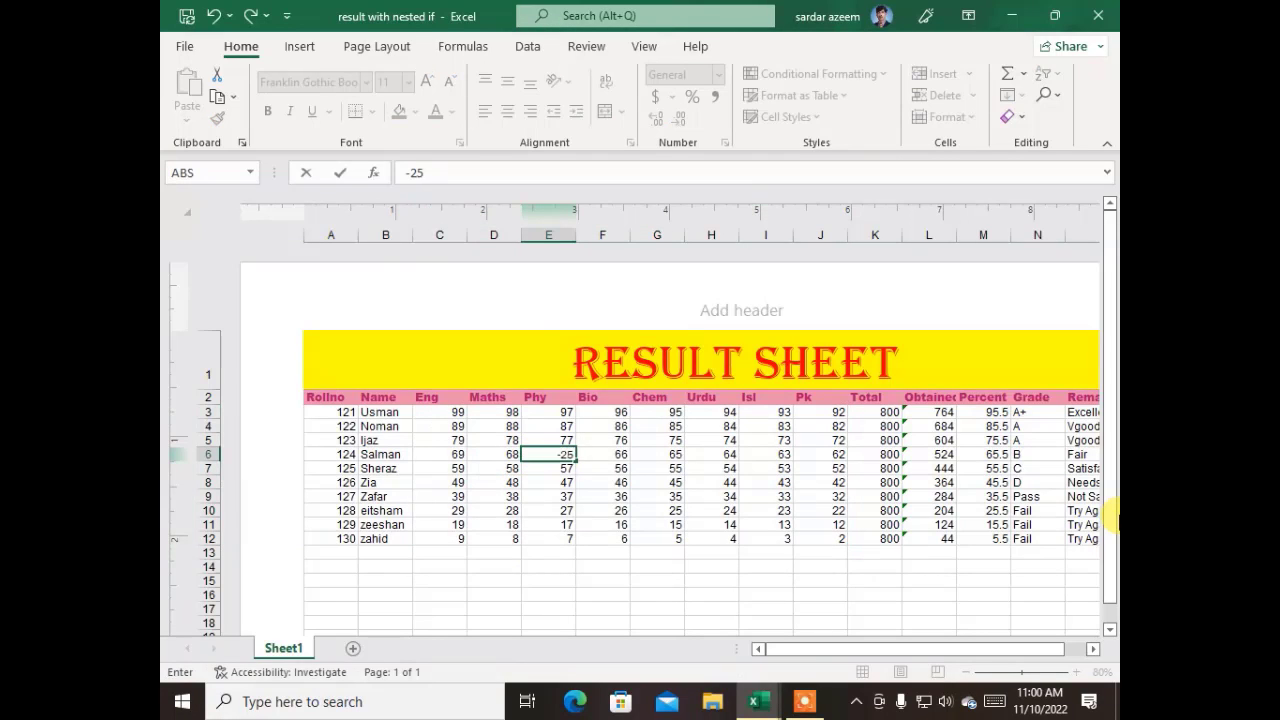
pyautogui.press('Return')
# Set the Phy mark in cell E6 back to 67.
pyautogui.press('Up')
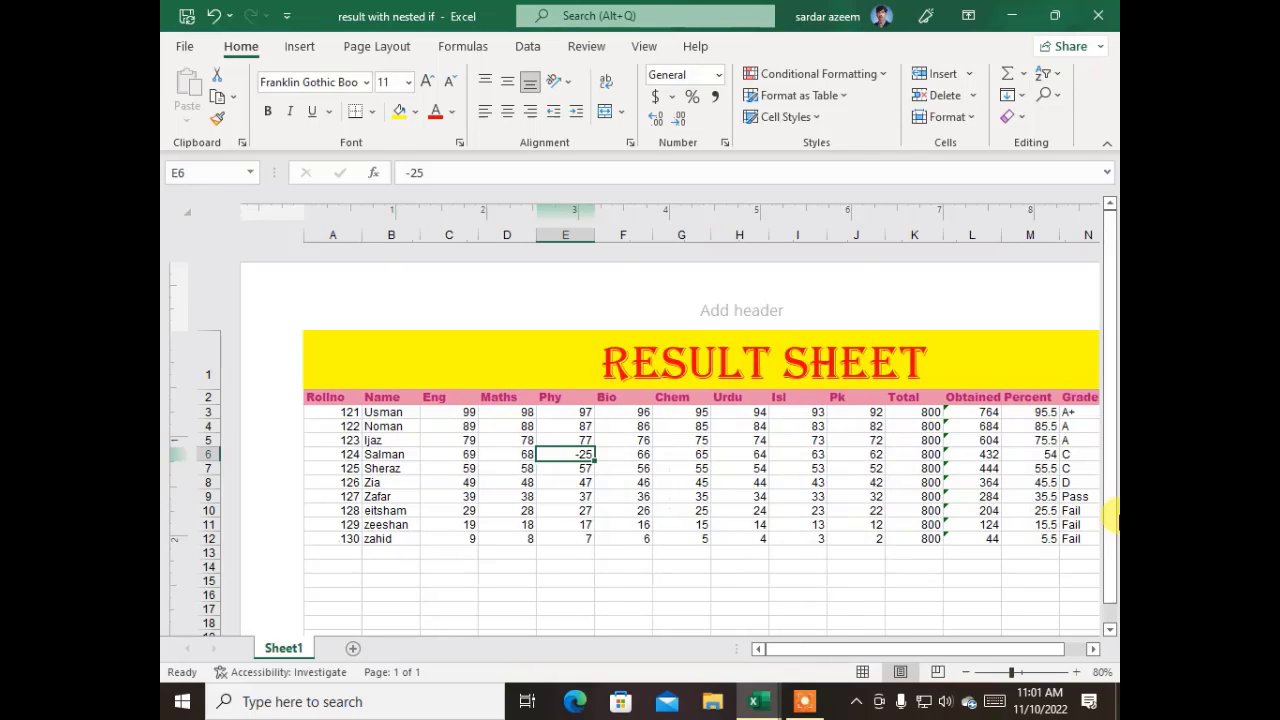
pyautogui.write('67')
pyautogui.press('Return')
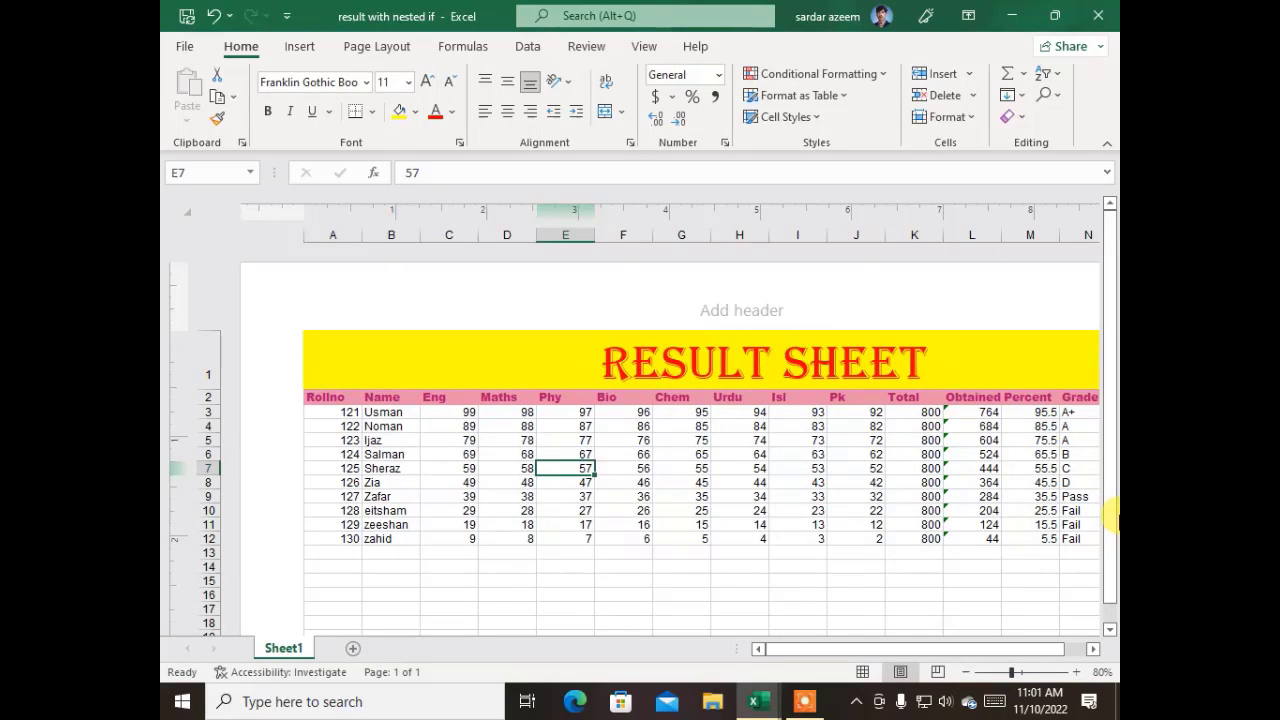
# Enter the text lll as the Phy mark in cell E7.
pyautogui.write('lll')
pyautogui.press('Return')
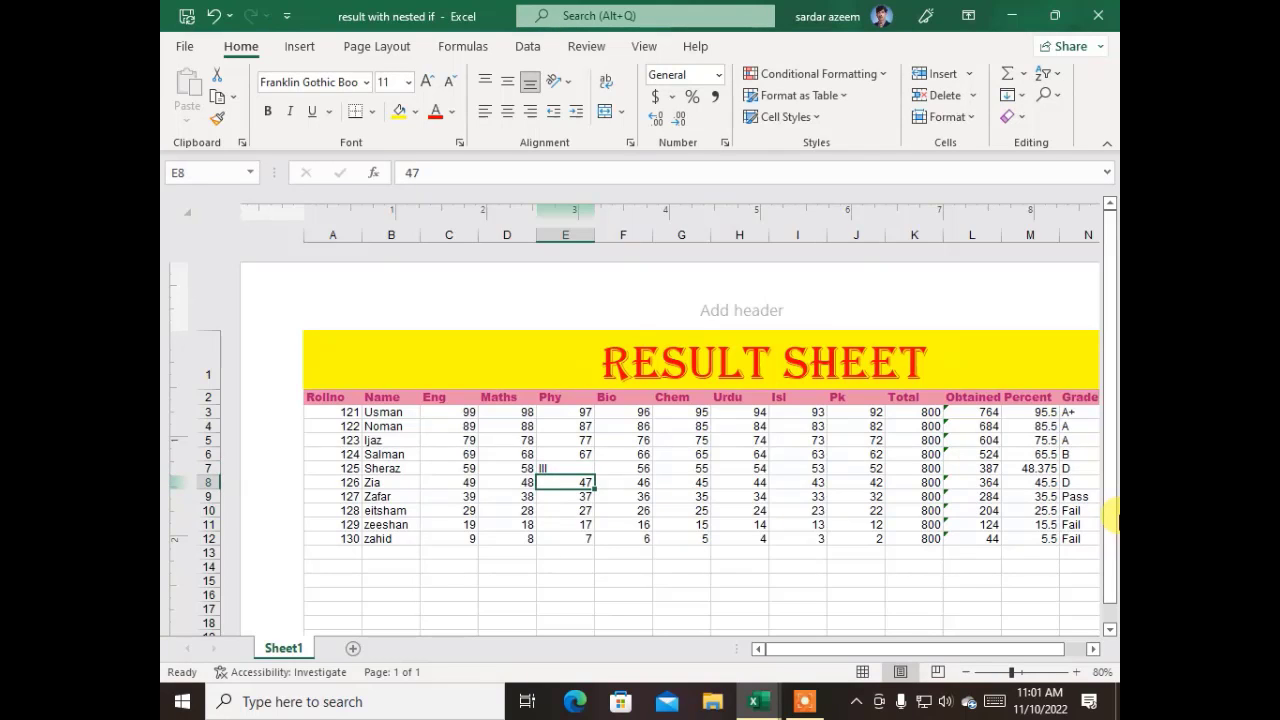
# Set the Phy mark for roll number 125 in cell E7 back to 57.
pyautogui.press('Up')
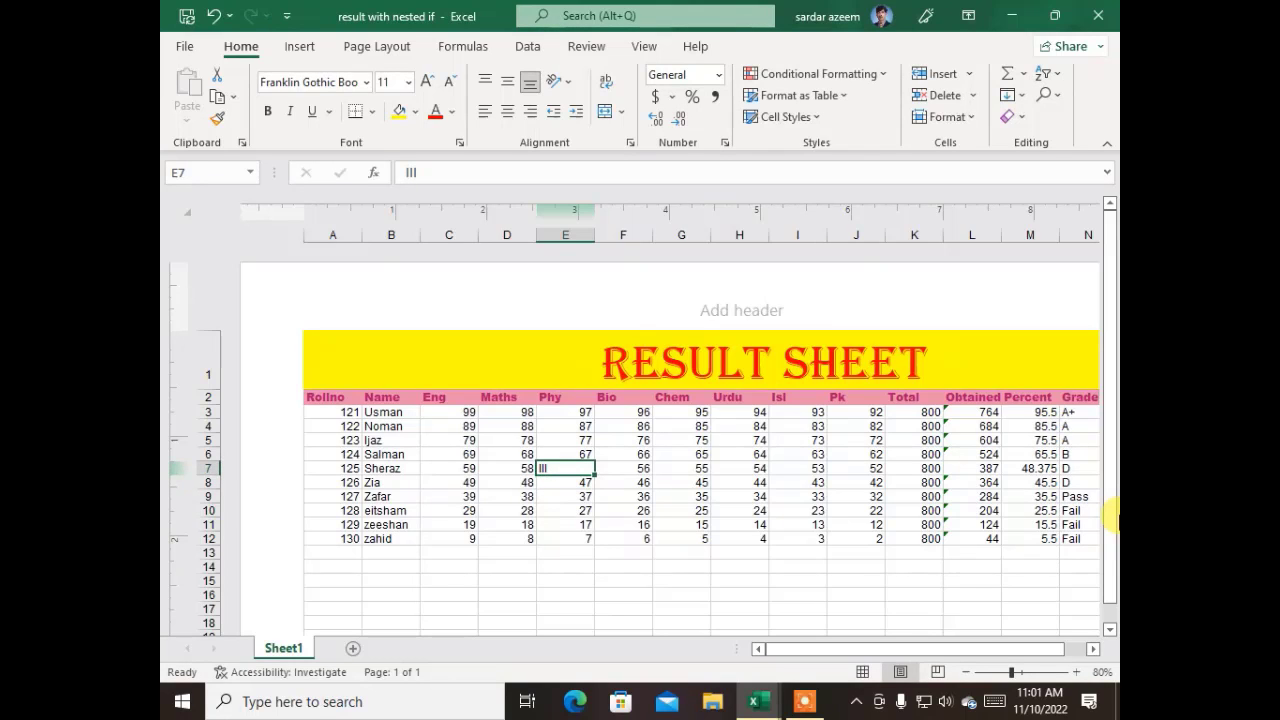
pyautogui.press('Return')
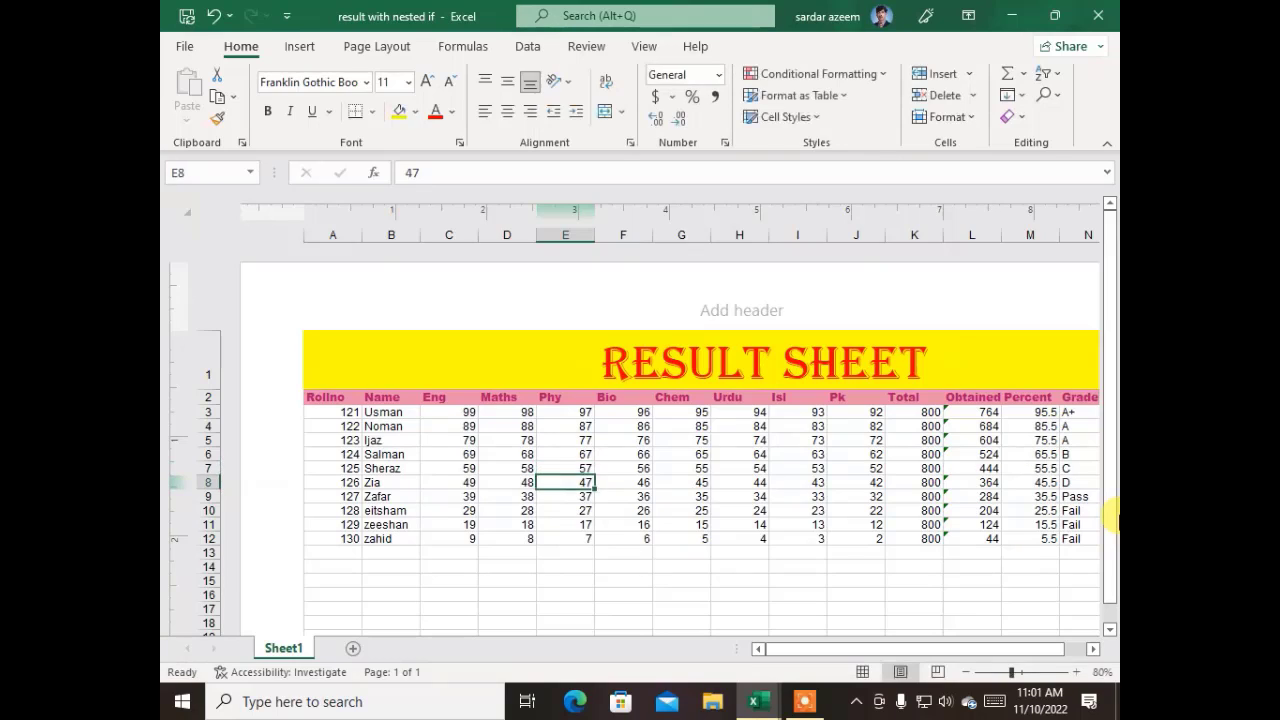
pyautogui.press('Up')
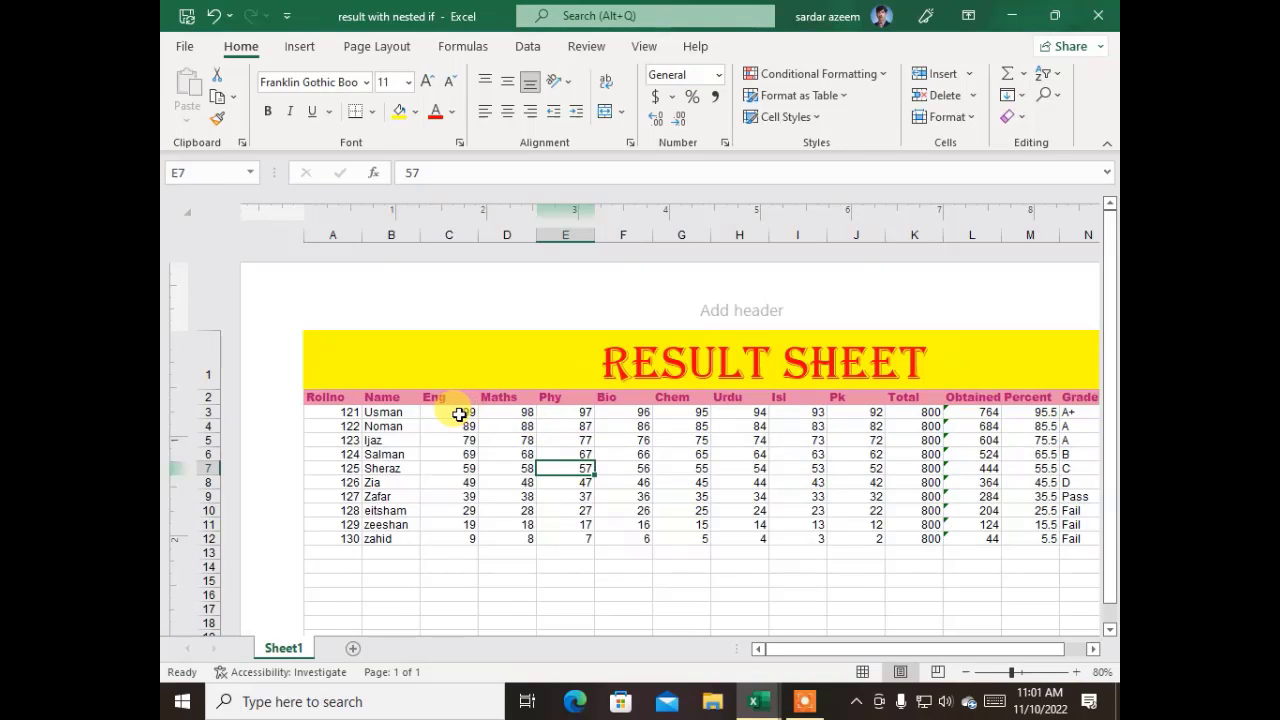
# Open data validation for all subject marks in C3:J12 and look through its criteria, input message and error alert settings.
pyautogui.moveTo(463, 415); pyautogui.dragTo(585, 468)
pyautogui.moveTo(681, 498); pyautogui.dragTo(830, 531)
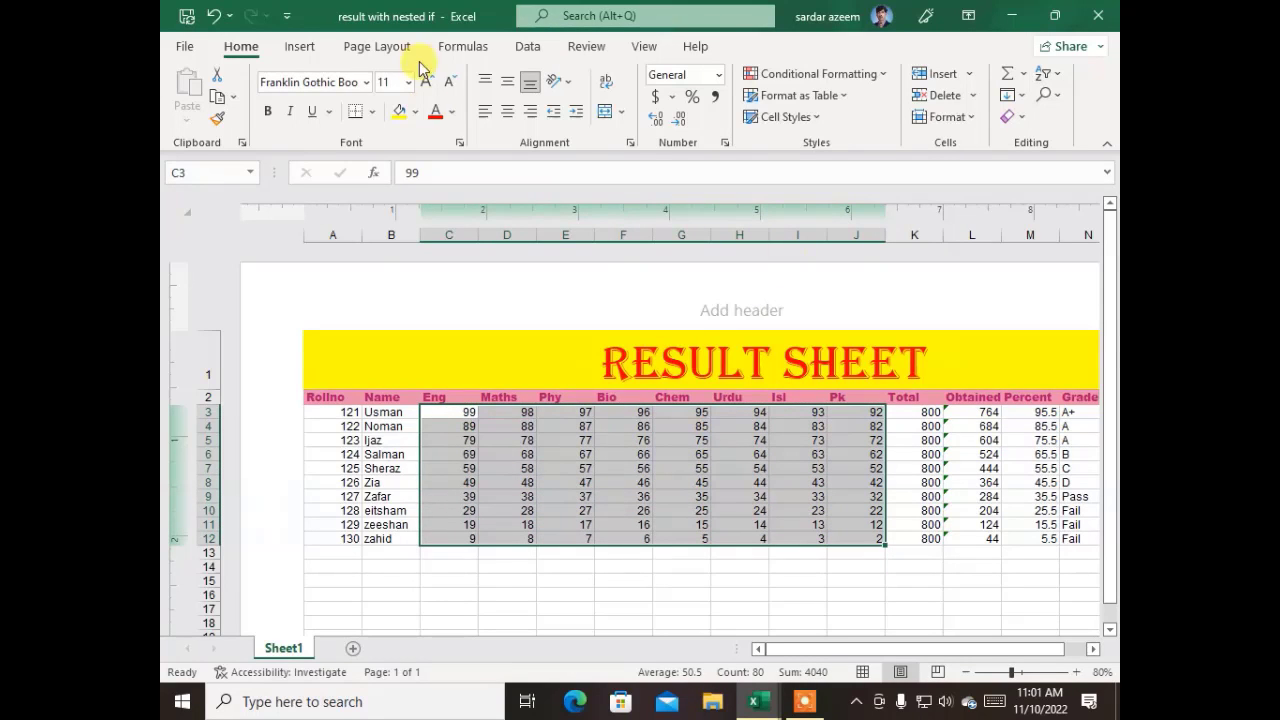
pyautogui.click(527, 46)
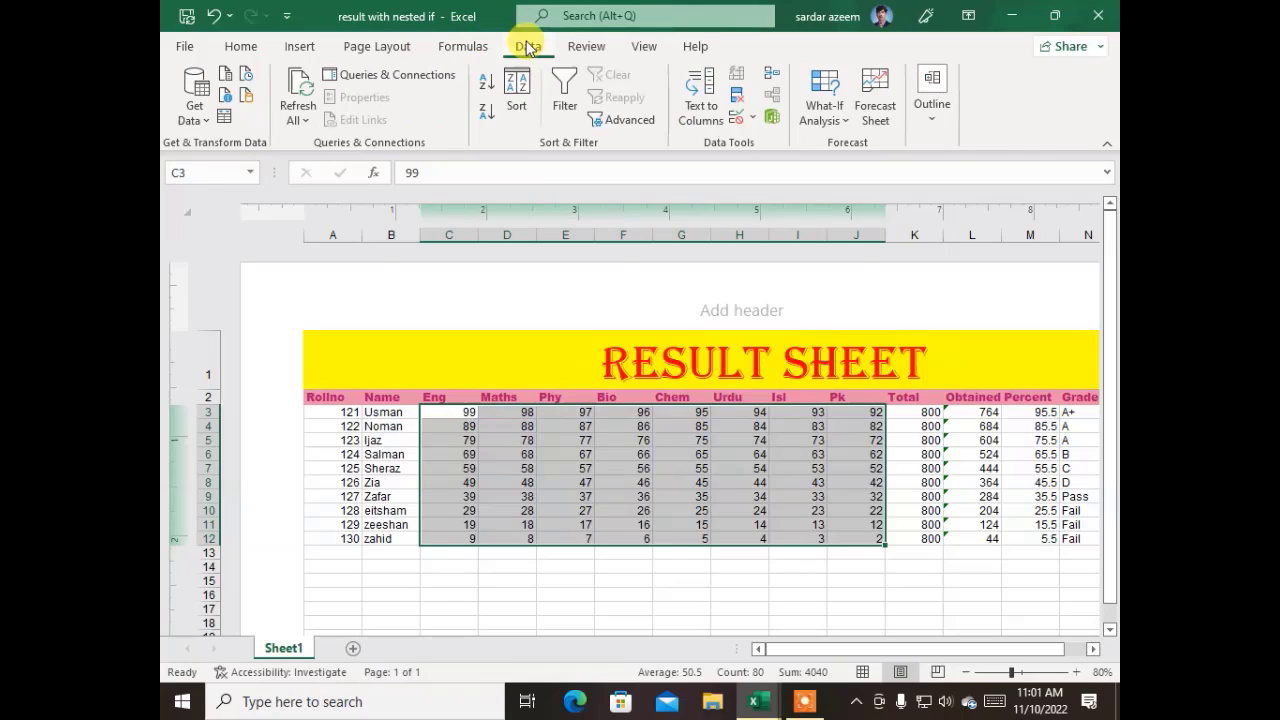
pyautogui.click(738, 127)
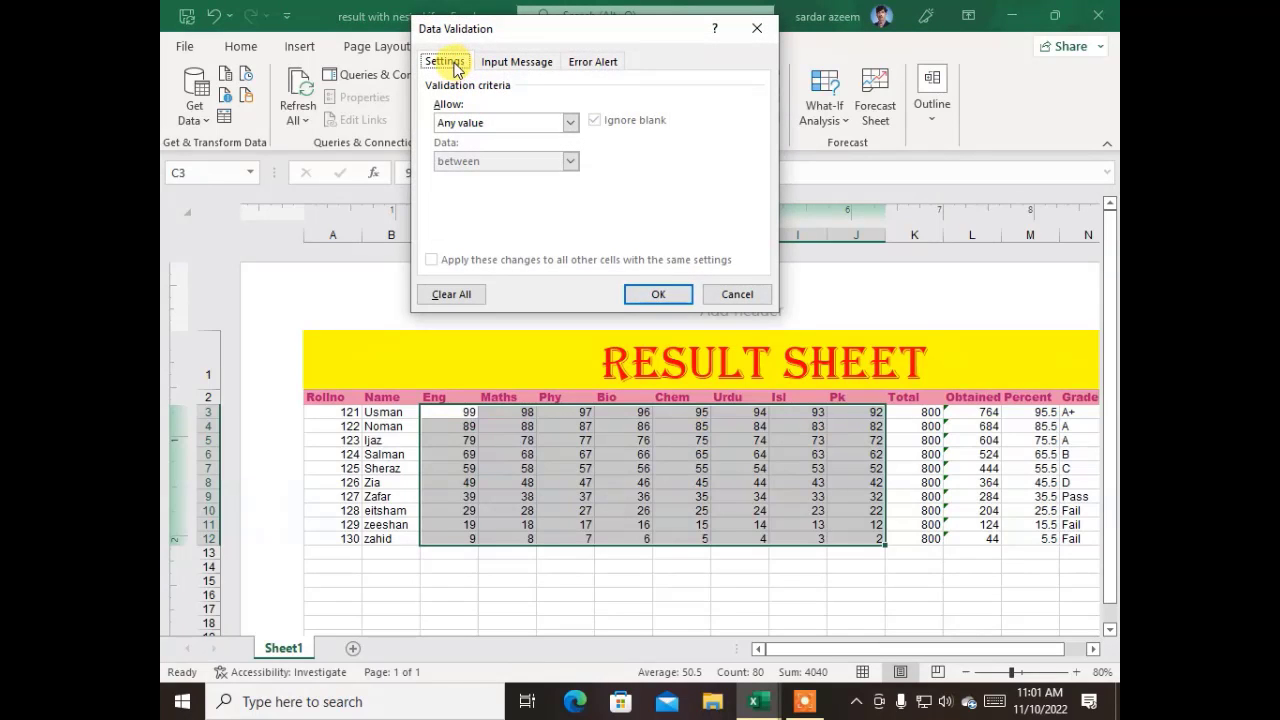
pyautogui.click(505, 60)
pyautogui.click(596, 62)
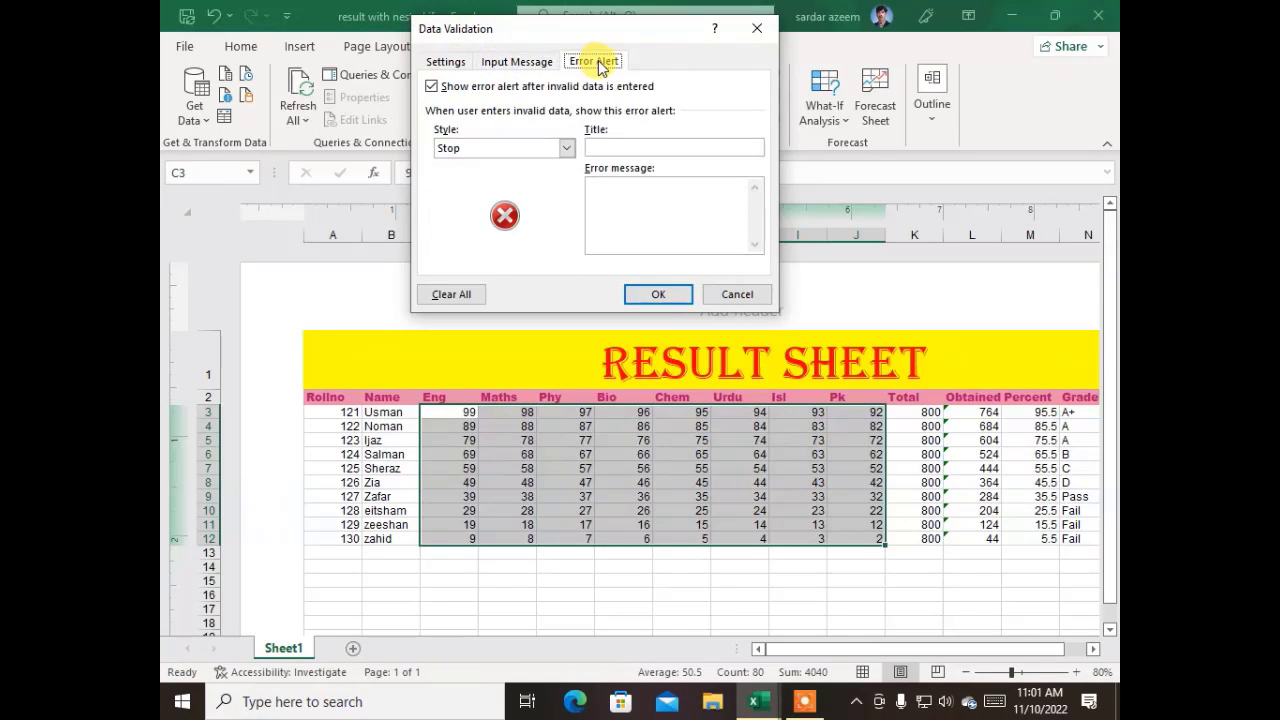
pyautogui.click(452, 62)
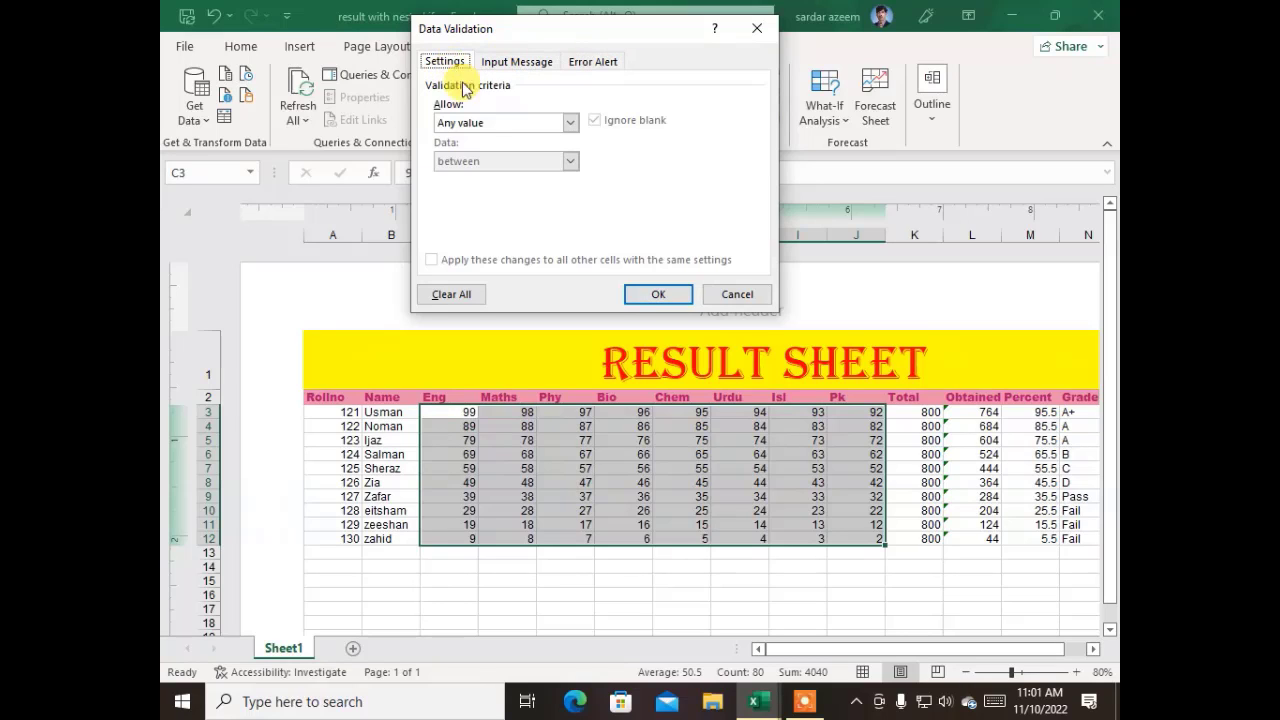
# Set the validation criteria to allow only whole numbers between a minimum of 1 and a maximum of 100.
pyautogui.click(490, 124)
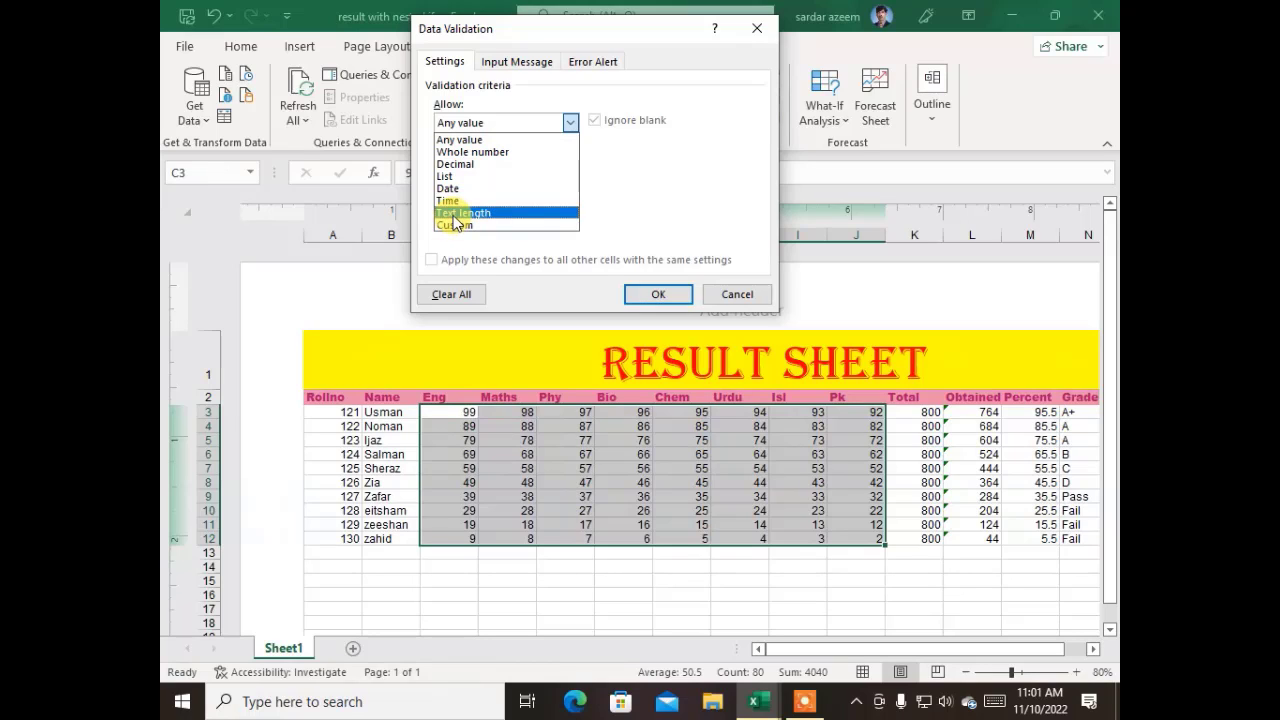
pyautogui.click(504, 153)
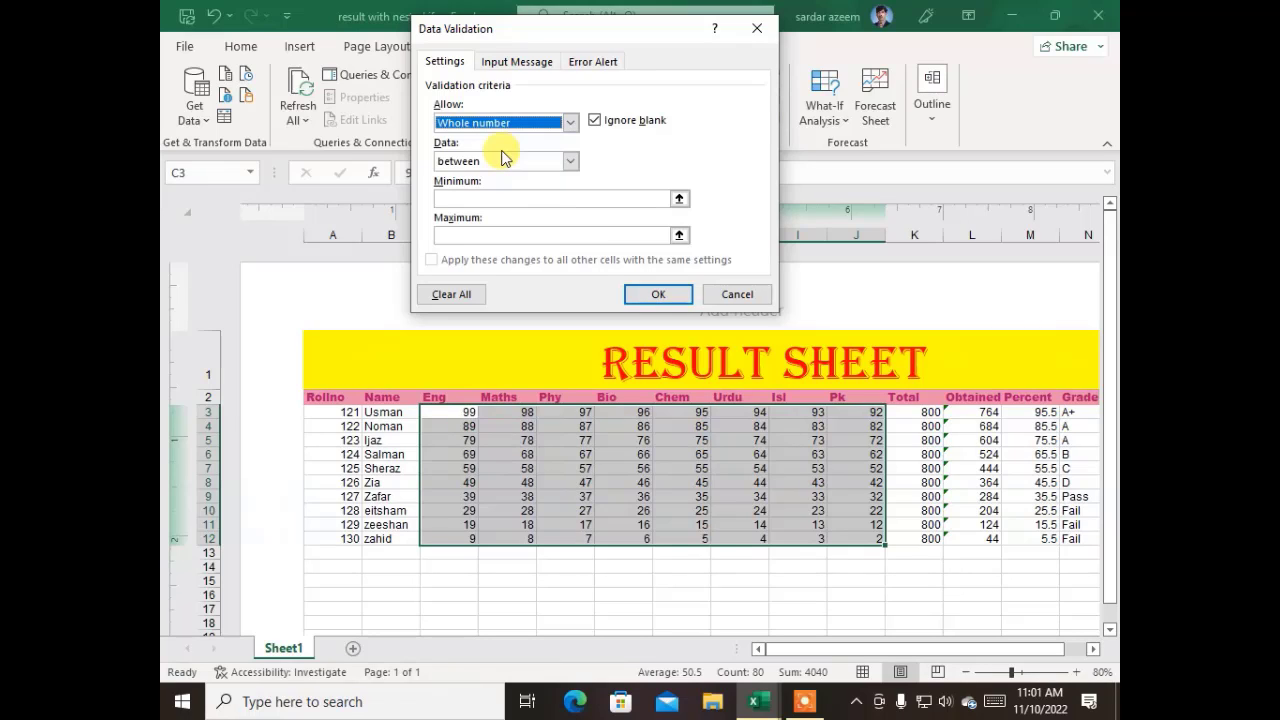
pyautogui.click(468, 198)
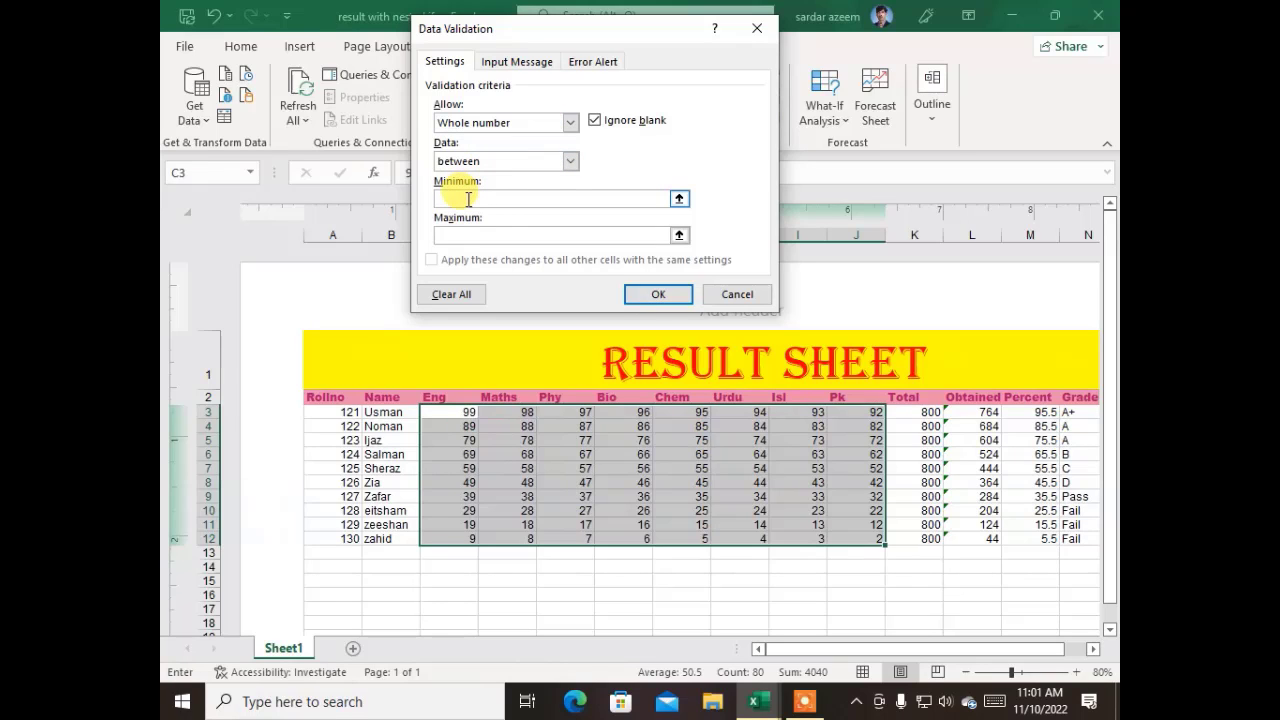
pyautogui.write('1')
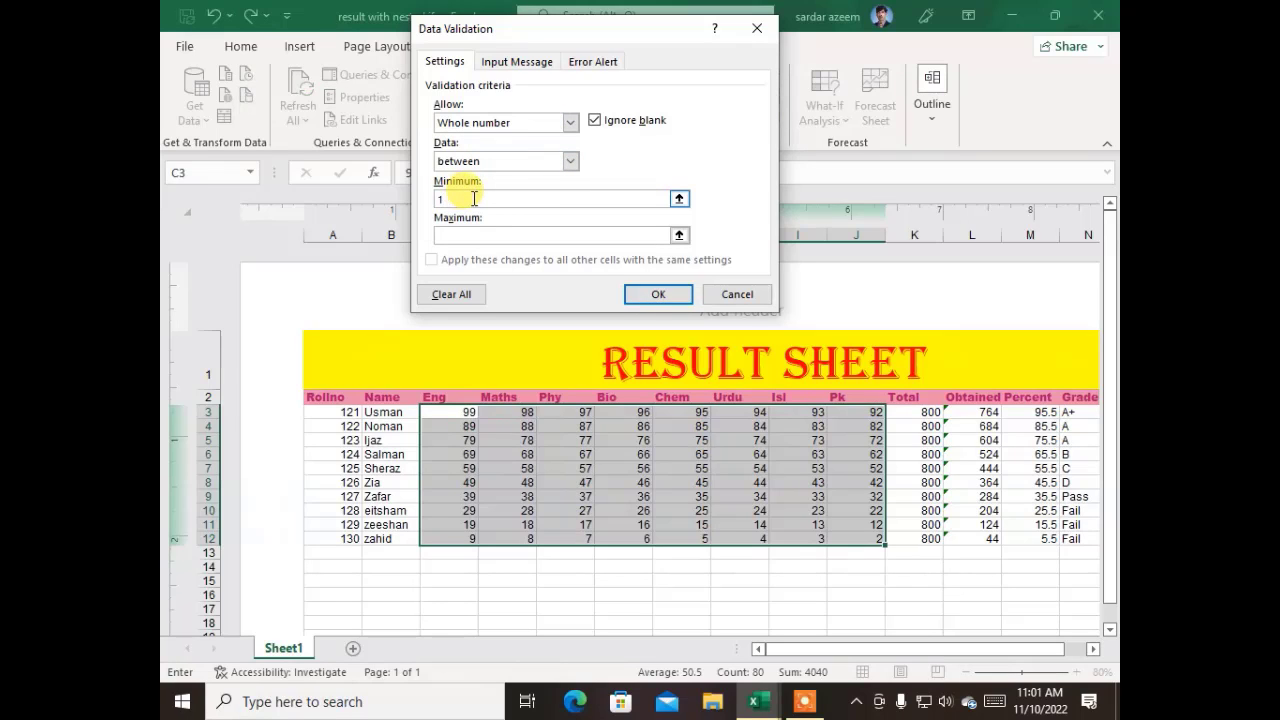
pyautogui.click(445, 233)
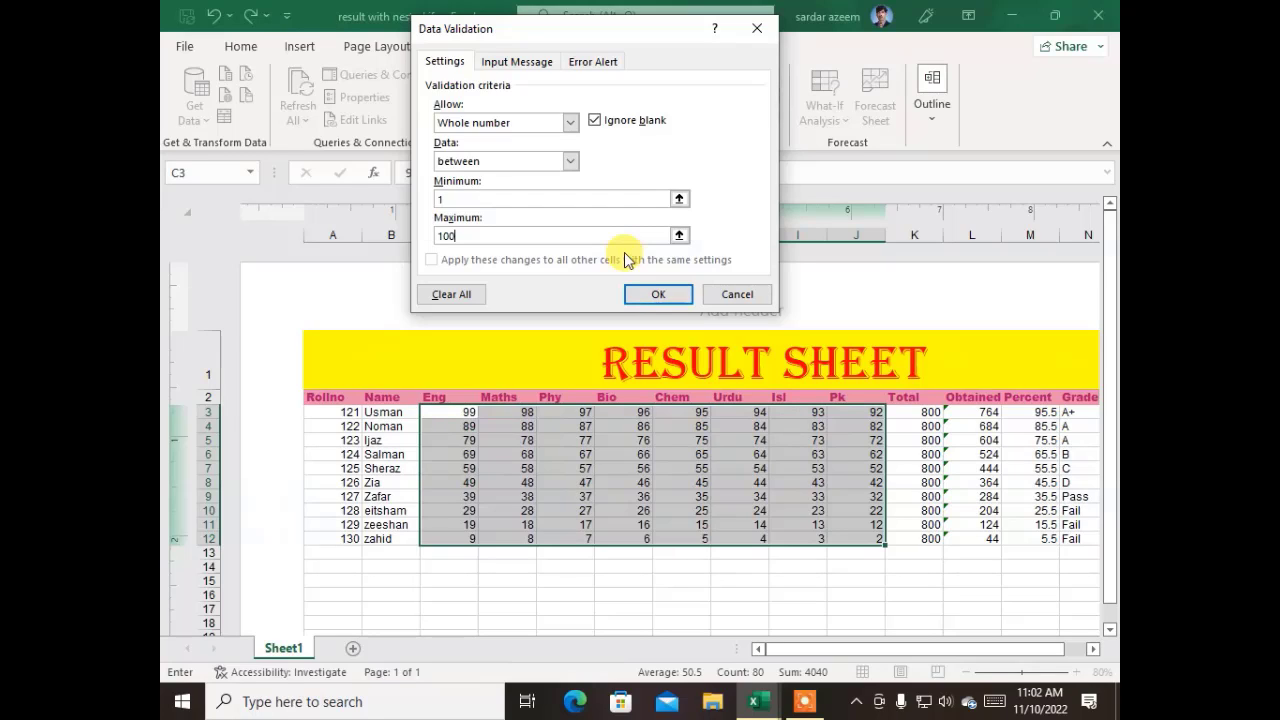
# Add an input message with the title Hello and the text "type Between 1 to 100".
pyautogui.click(530, 61)
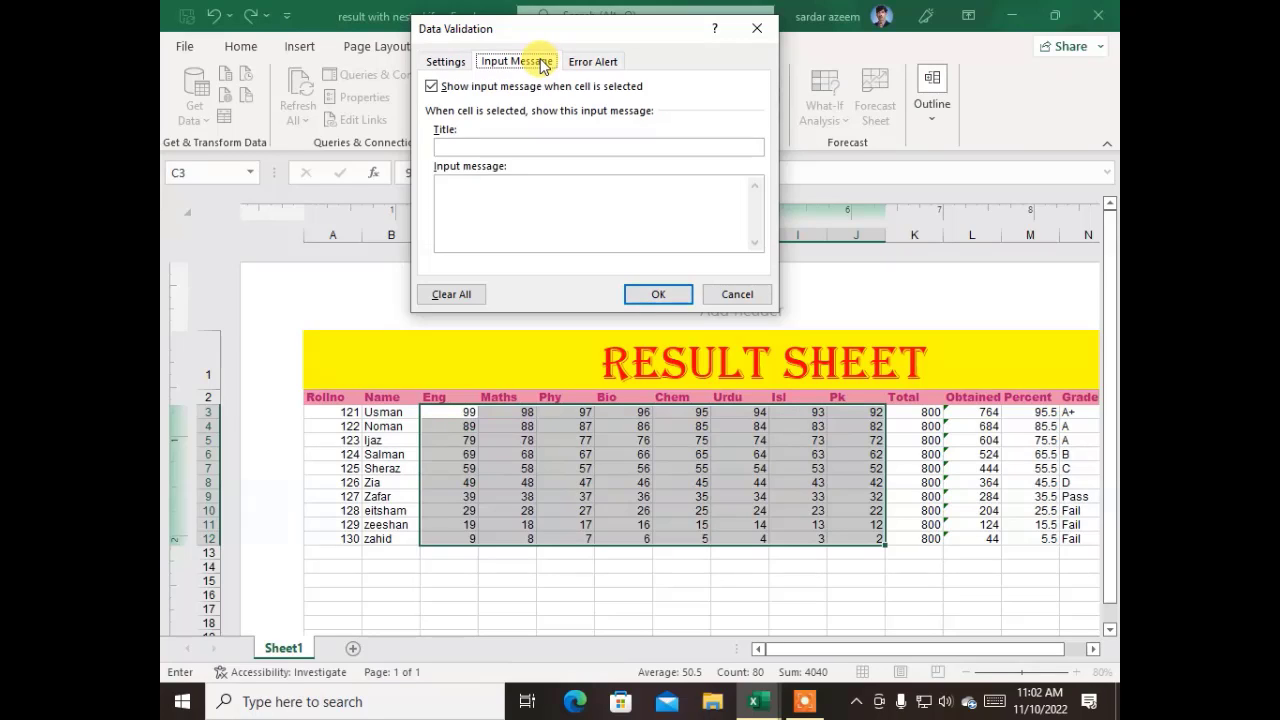
pyautogui.click(493, 147)
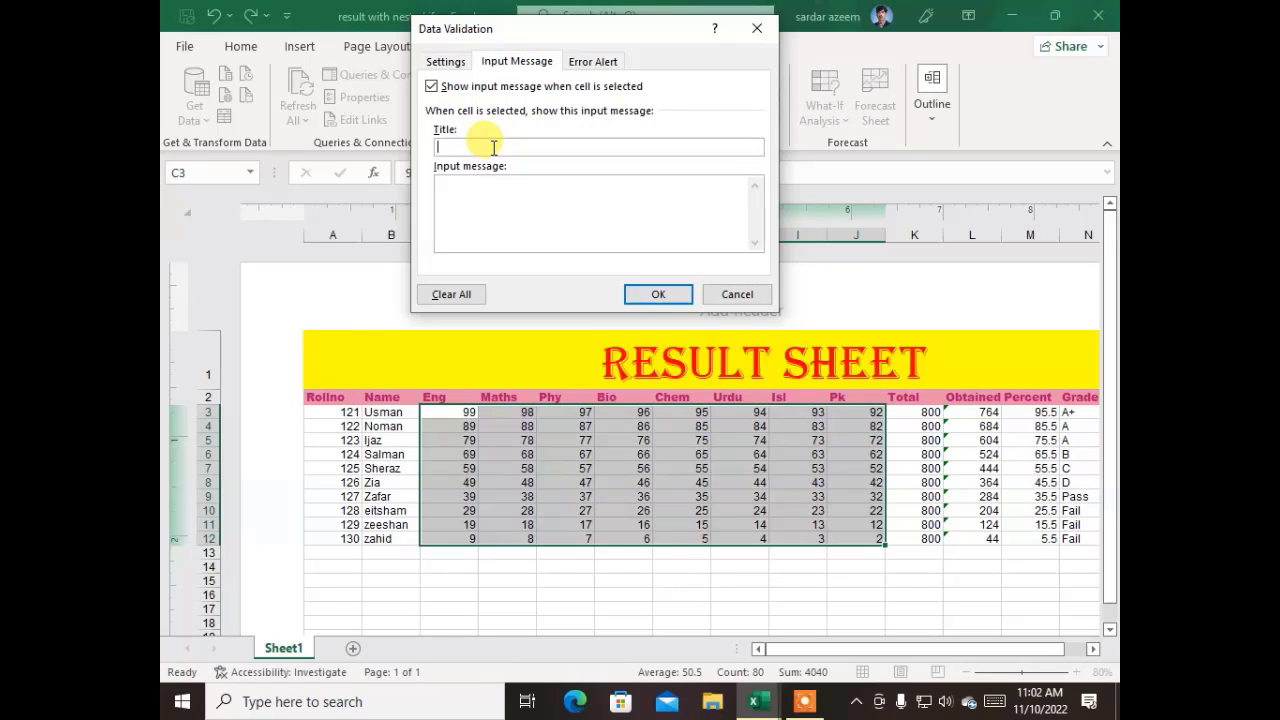
pyautogui.write('Hello')
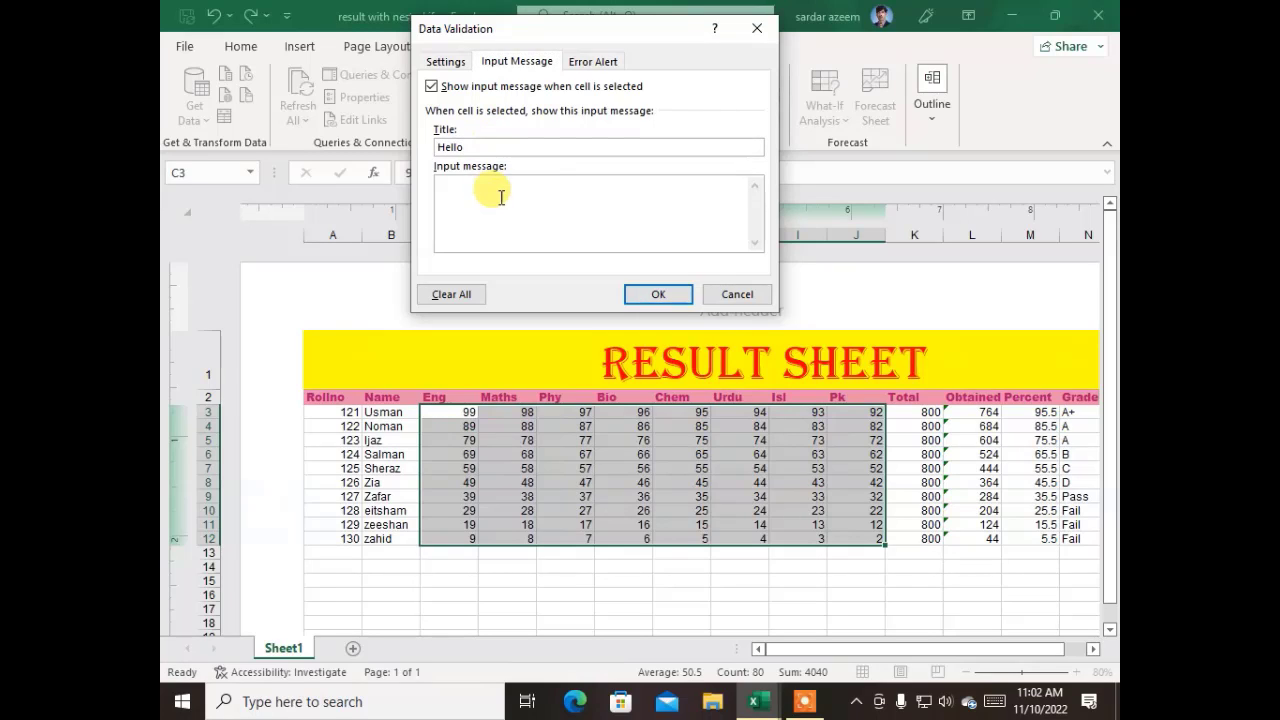
pyautogui.click(503, 194)
pyautogui.write('type Bw')
pyautogui.press('BackSpace')
pyautogui.write('etween 1 to 100')
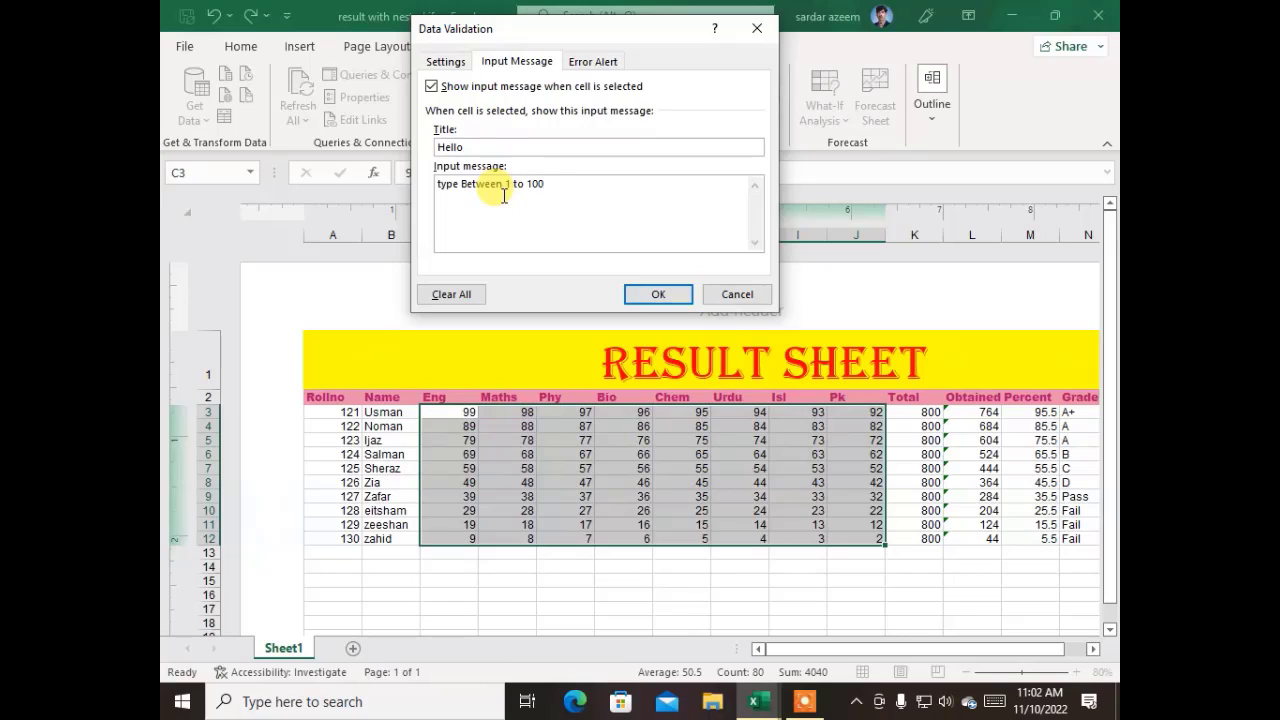
# Add a Stop error alert with the title Sorry and the message "You Are Wrong", and apply the validation.
pyautogui.click(593, 61)
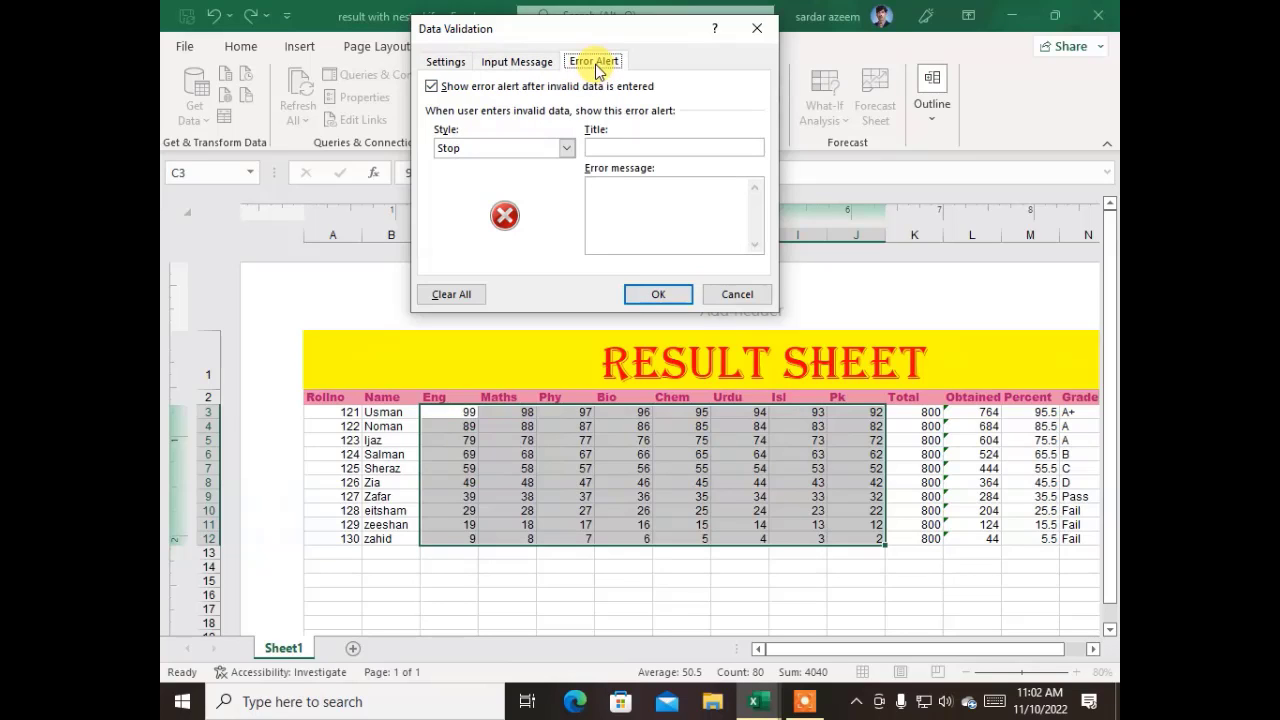
pyautogui.click(629, 146)
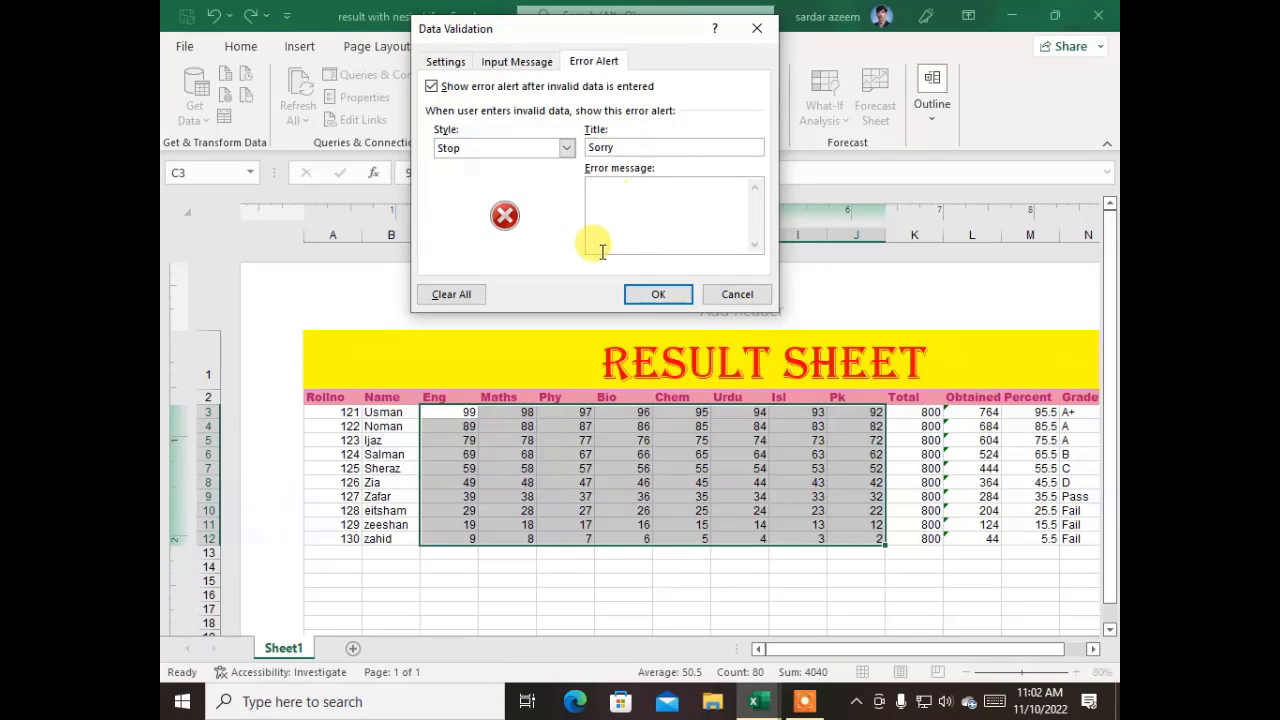
pyautogui.click(637, 211)
pyautogui.write('You ')
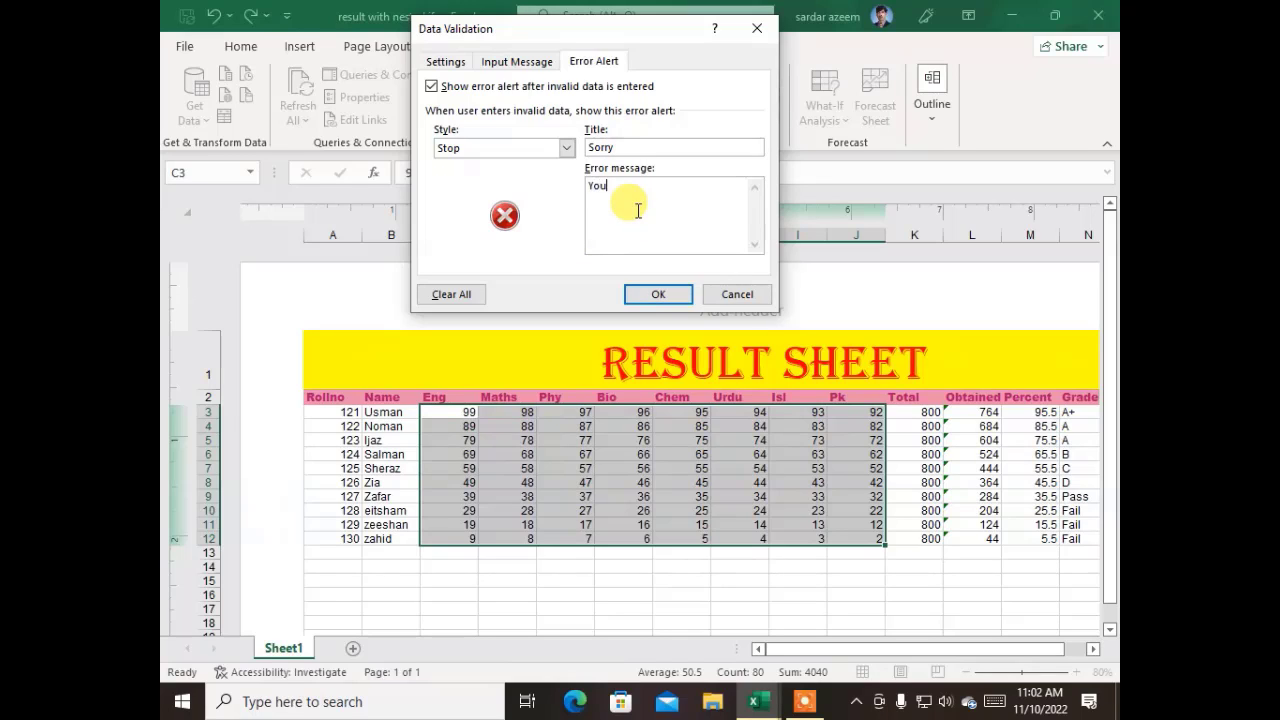
pyautogui.write('Are Wrong')
pyautogui.click(657, 296)
# Check where the input message shows by selecting several cells inside and outside the marks range C3:J12.
pyautogui.click(568, 426)
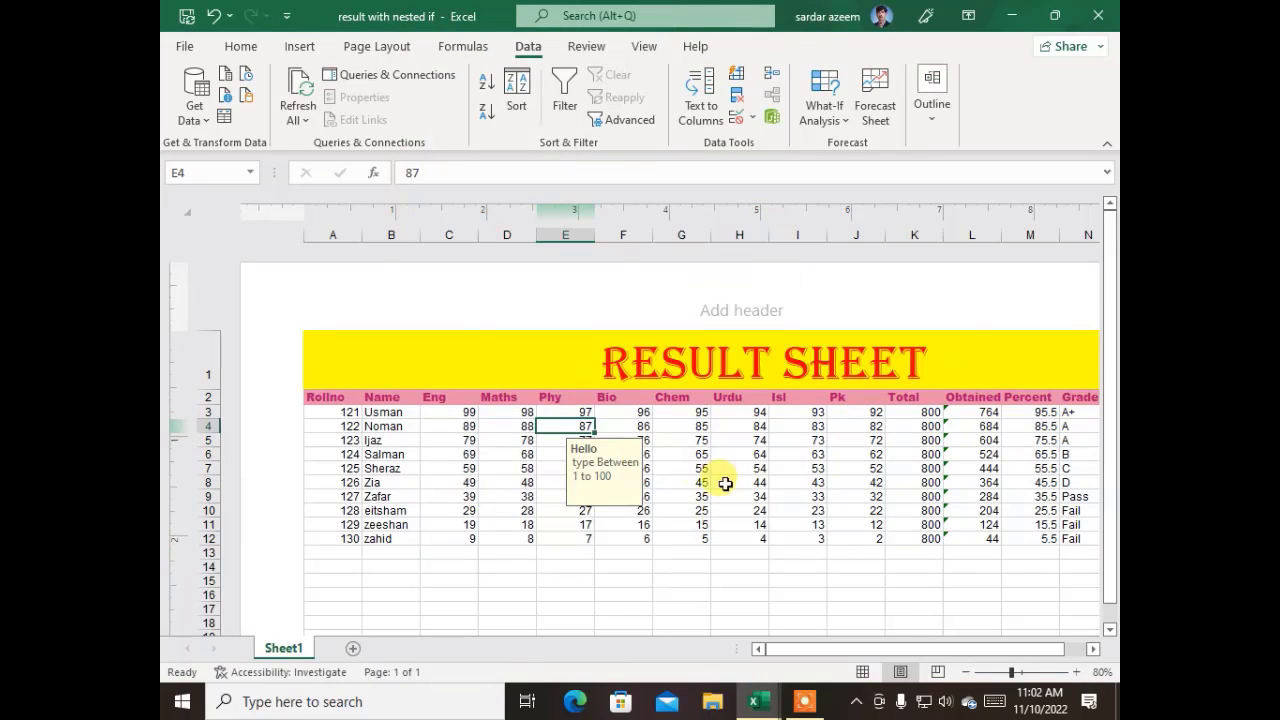
pyautogui.click(725, 484)
pyautogui.click(840, 452)
pyautogui.click(590, 470)
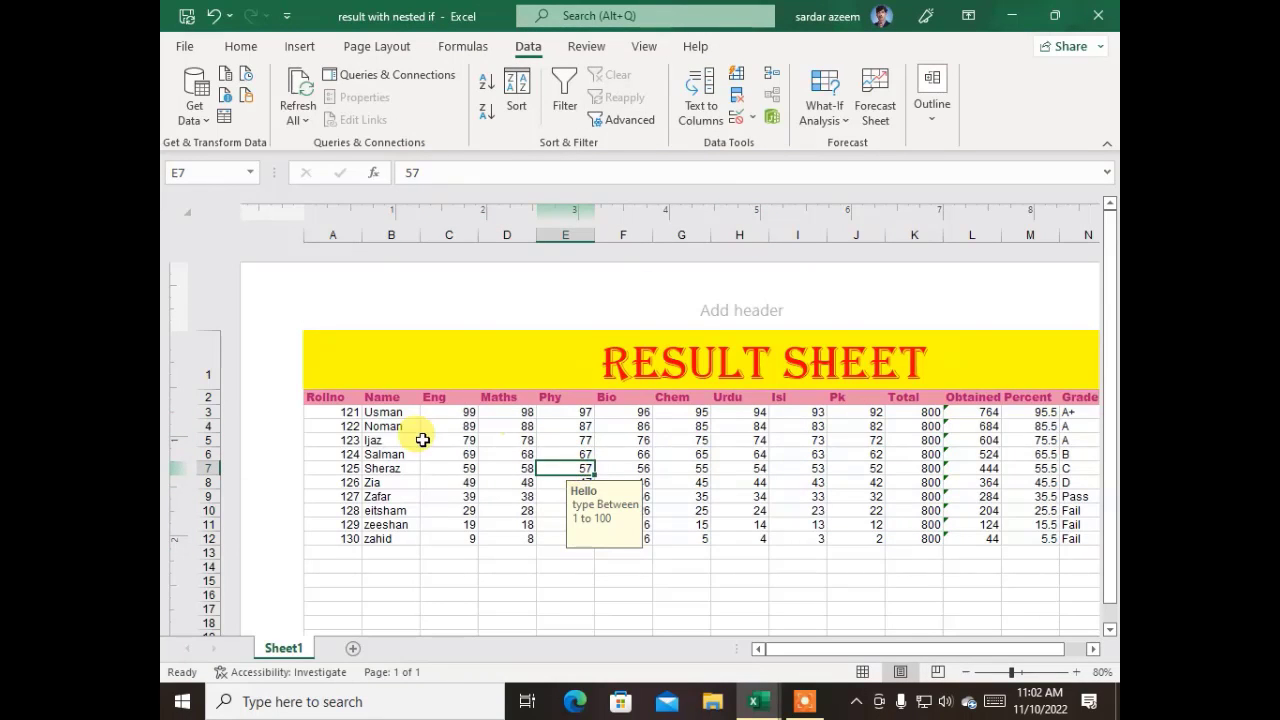
pyautogui.click(349, 455)
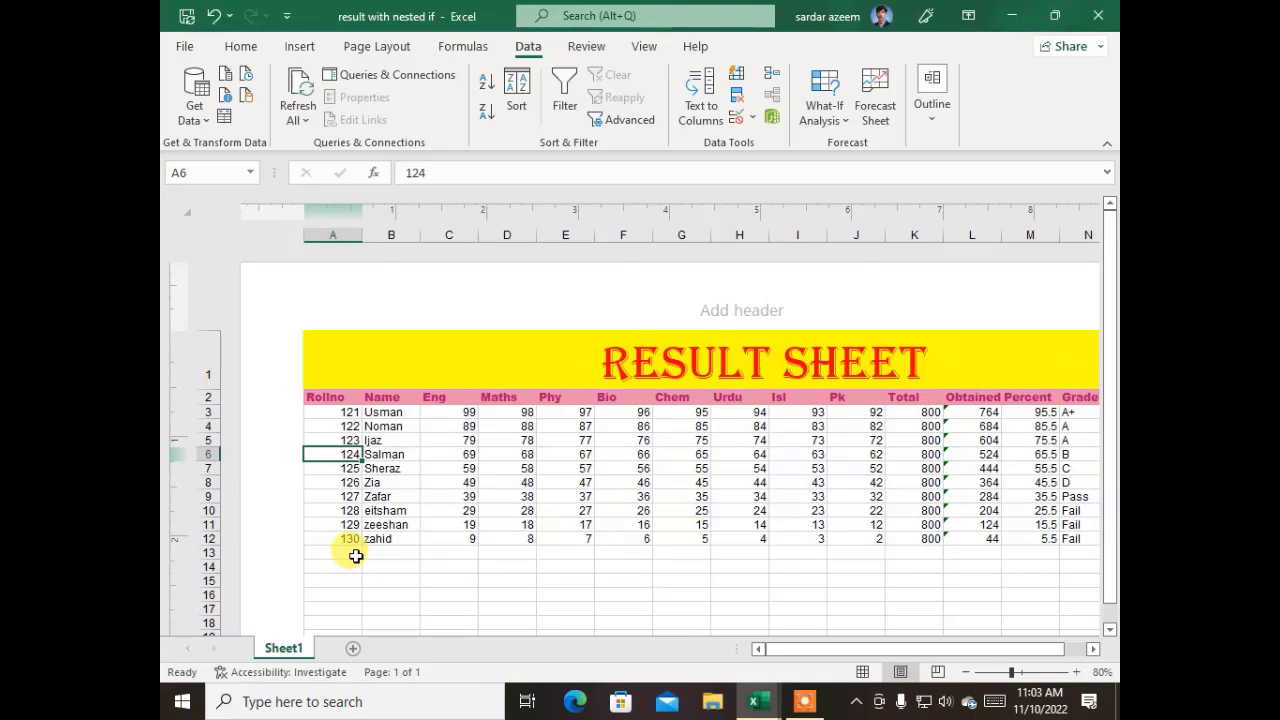
pyautogui.click(600, 441)
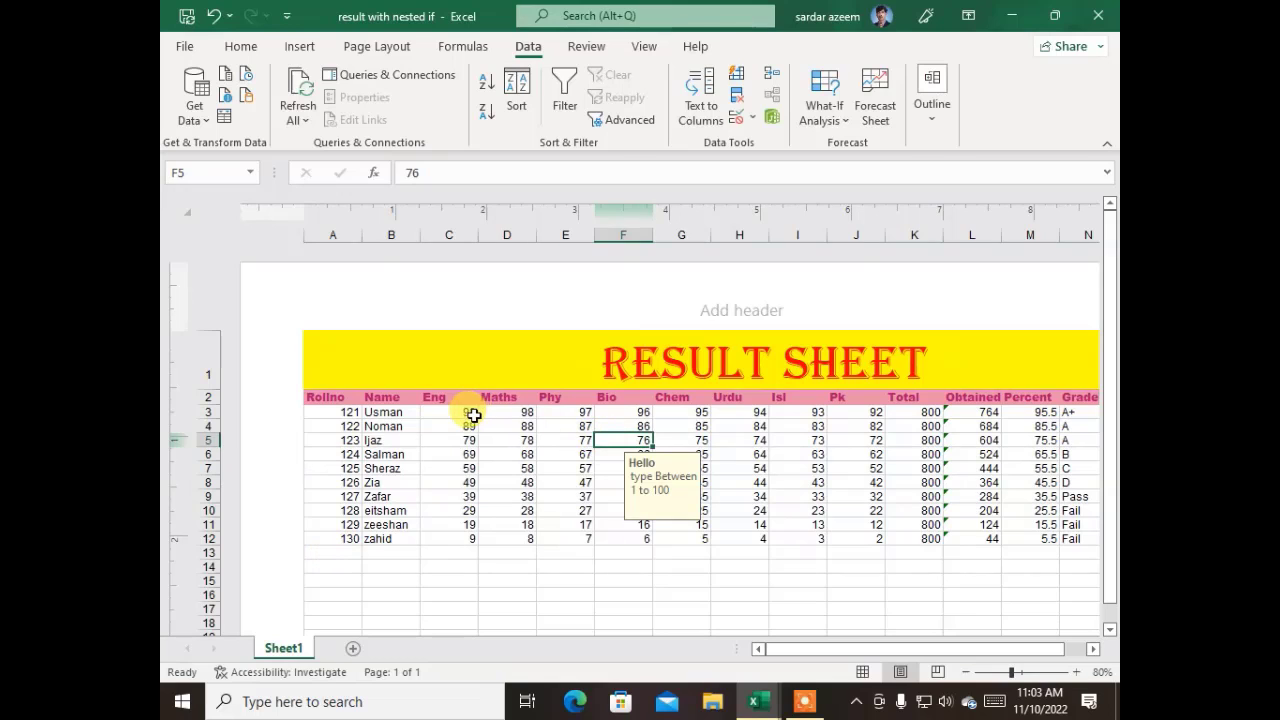
pyautogui.moveTo(462, 410); pyautogui.dragTo(871, 537)
pyautogui.click(749, 492)
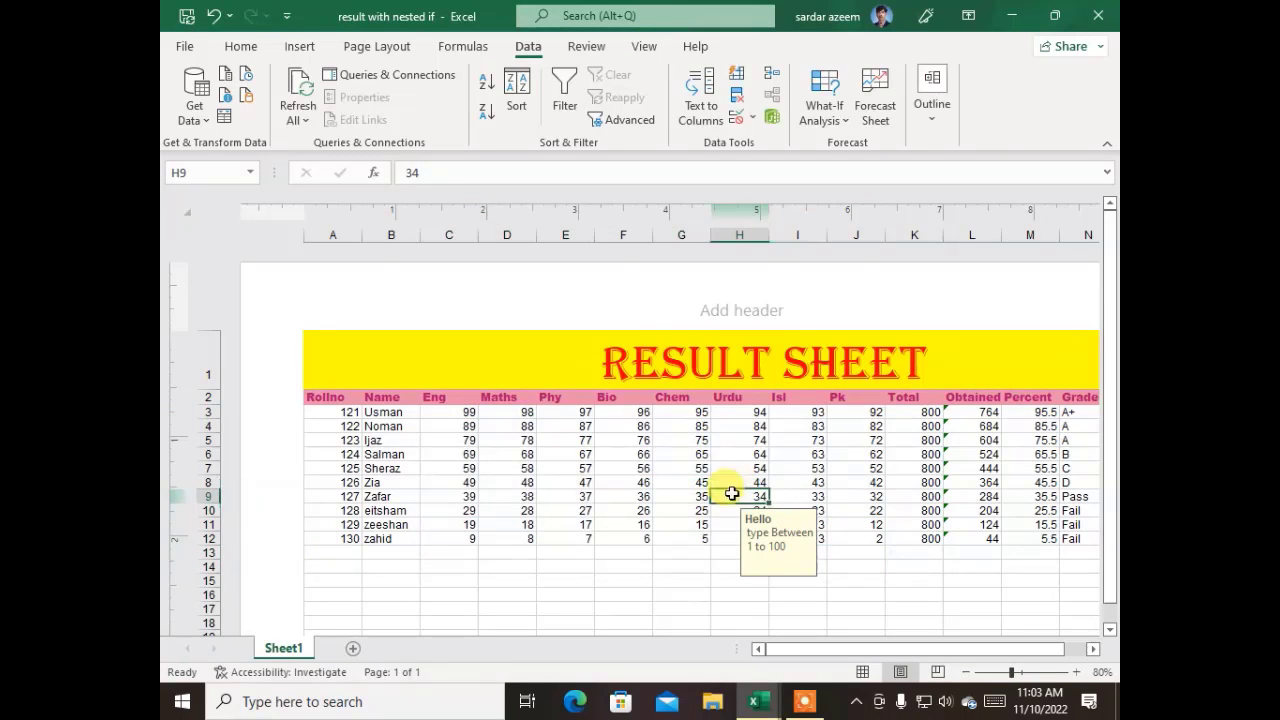
# Try to enter -10 as the Phy mark for roll number 127 in cell E9.
pyautogui.click(545, 494)
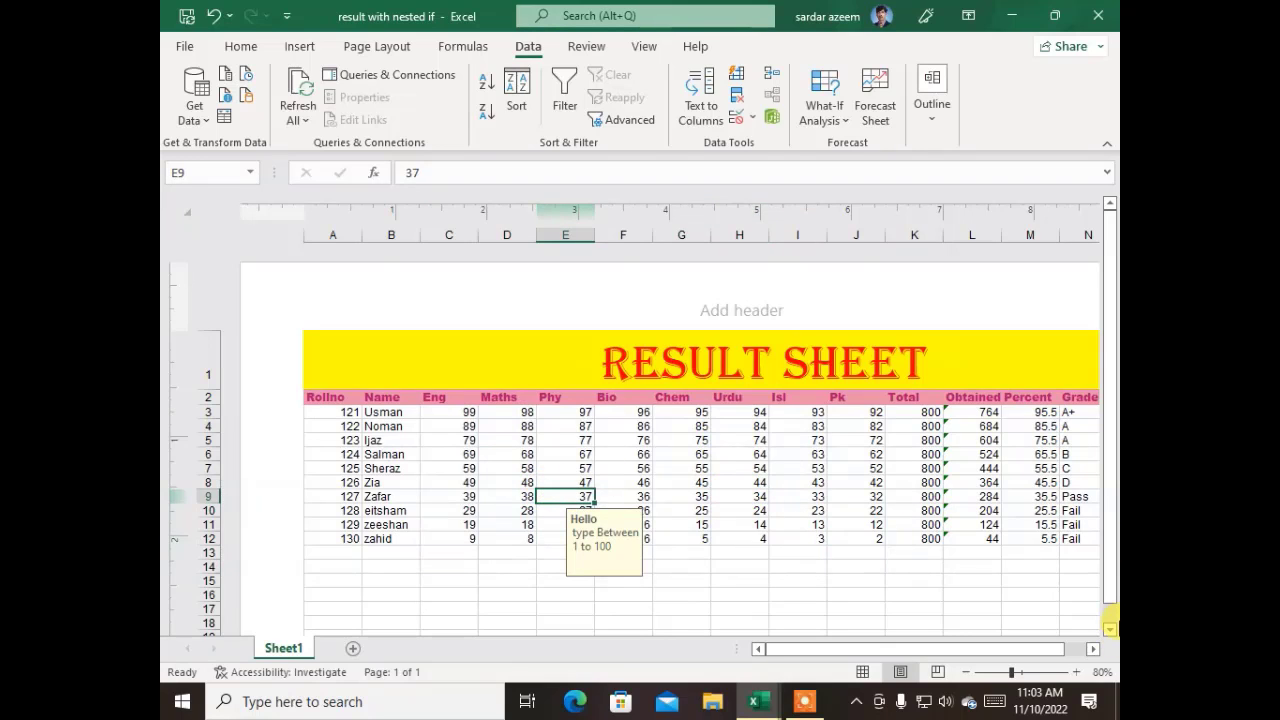
pyautogui.write('-10')
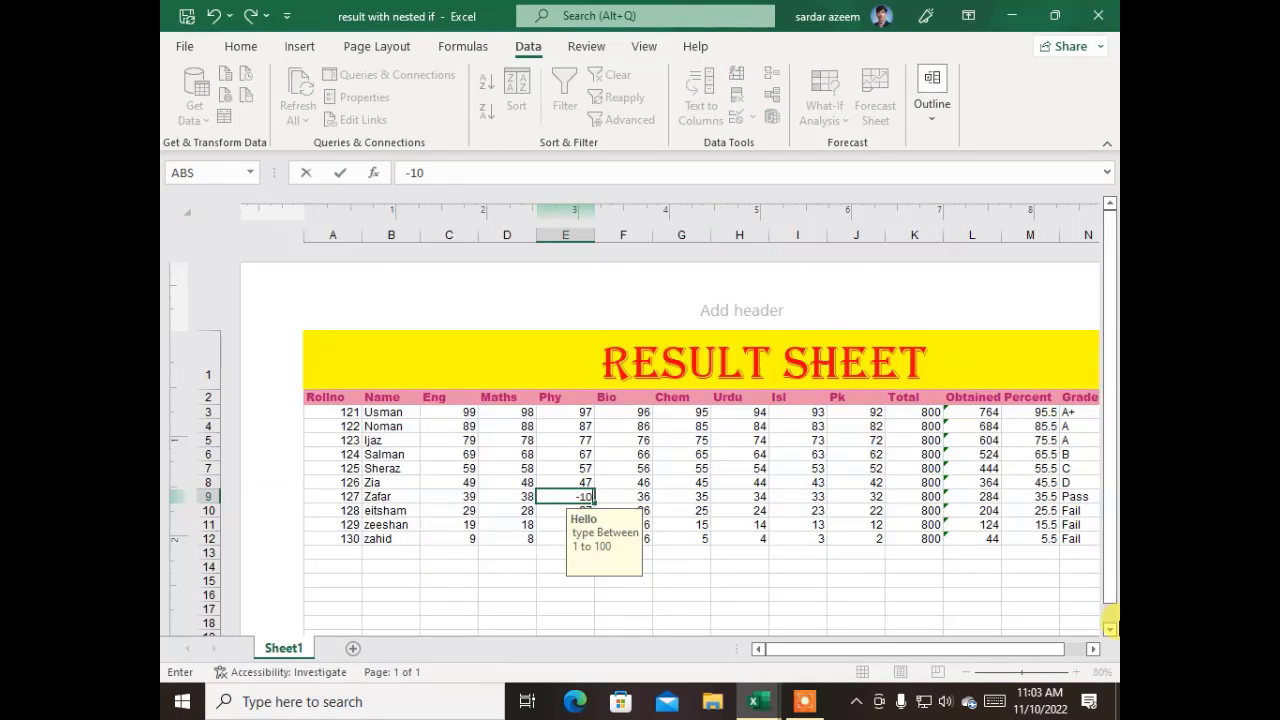
pyautogui.press('Return')
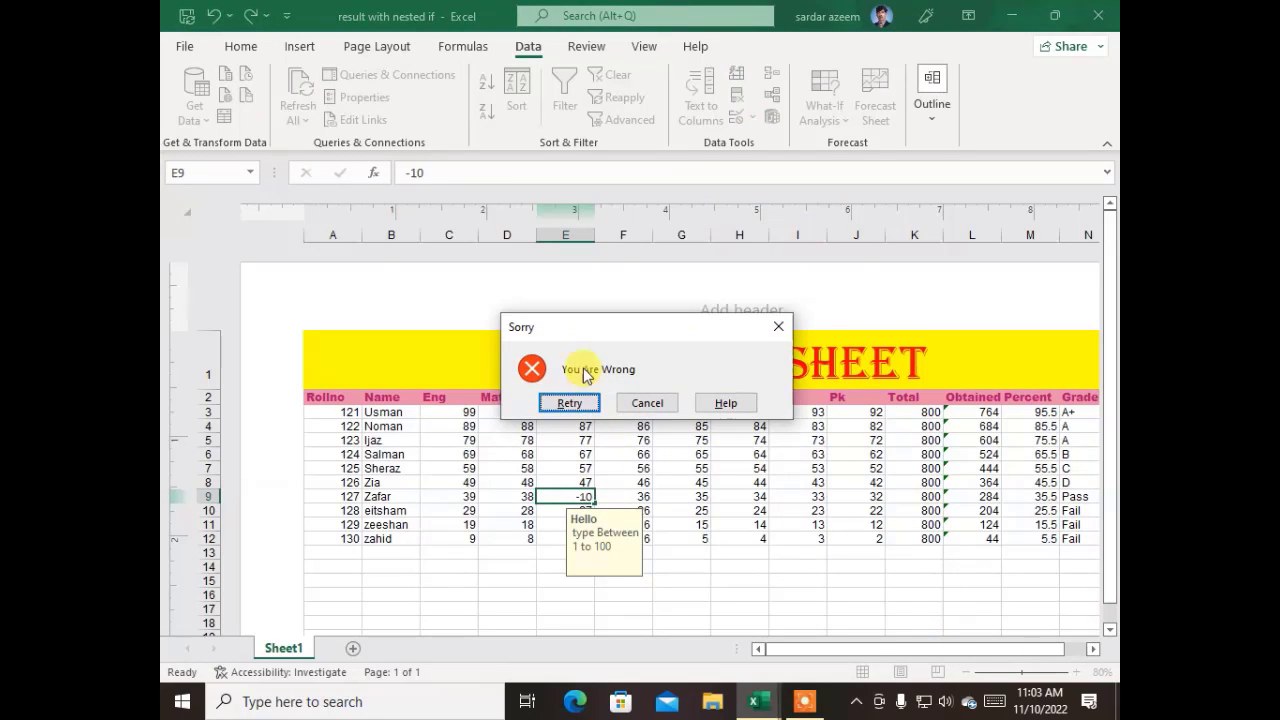
pyautogui.click(651, 404)
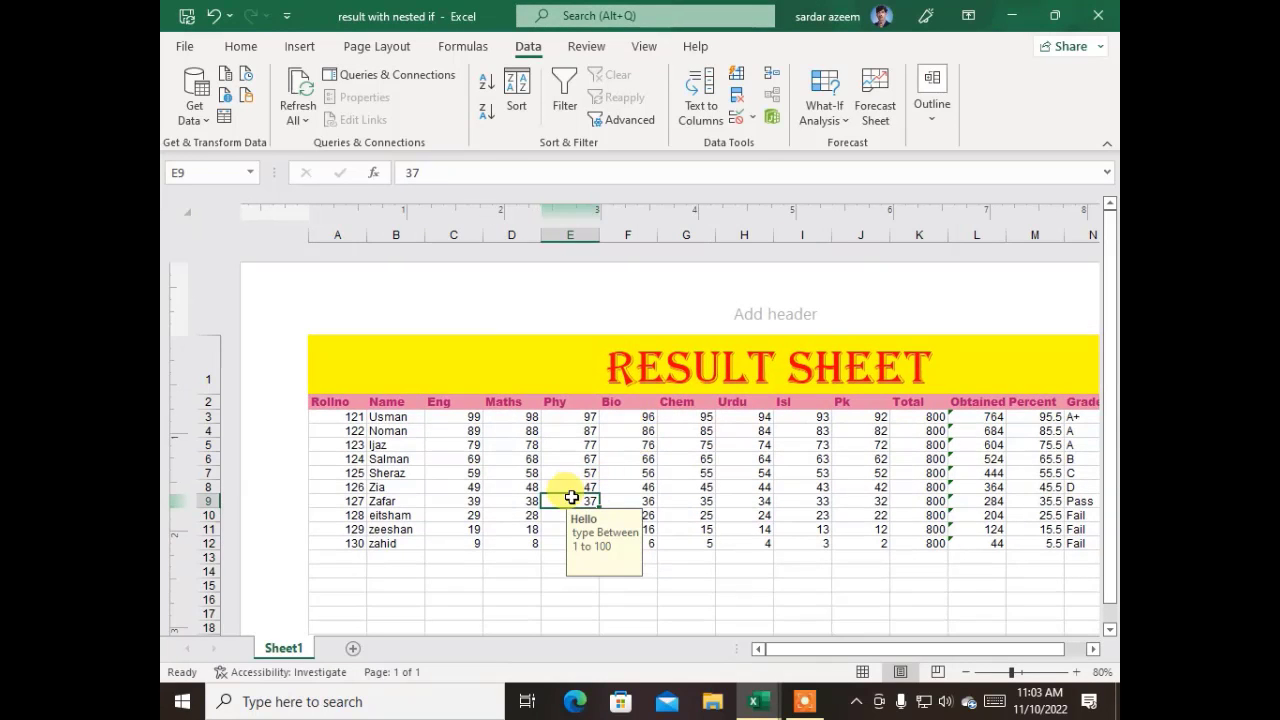
# Try to enter the text "pict" as the Eng mark for roll number 124 in cell C6.
pyautogui.scroll(-3, 565, 498)
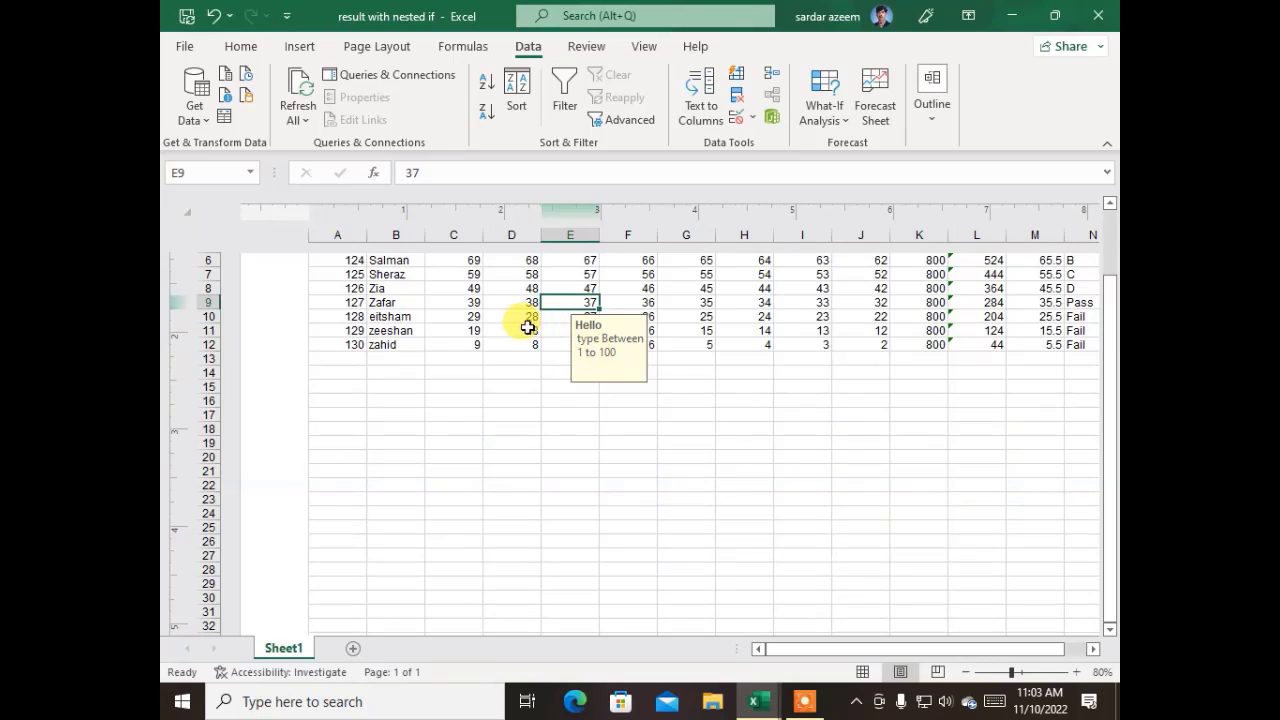
pyautogui.scroll(3, 502, 455)
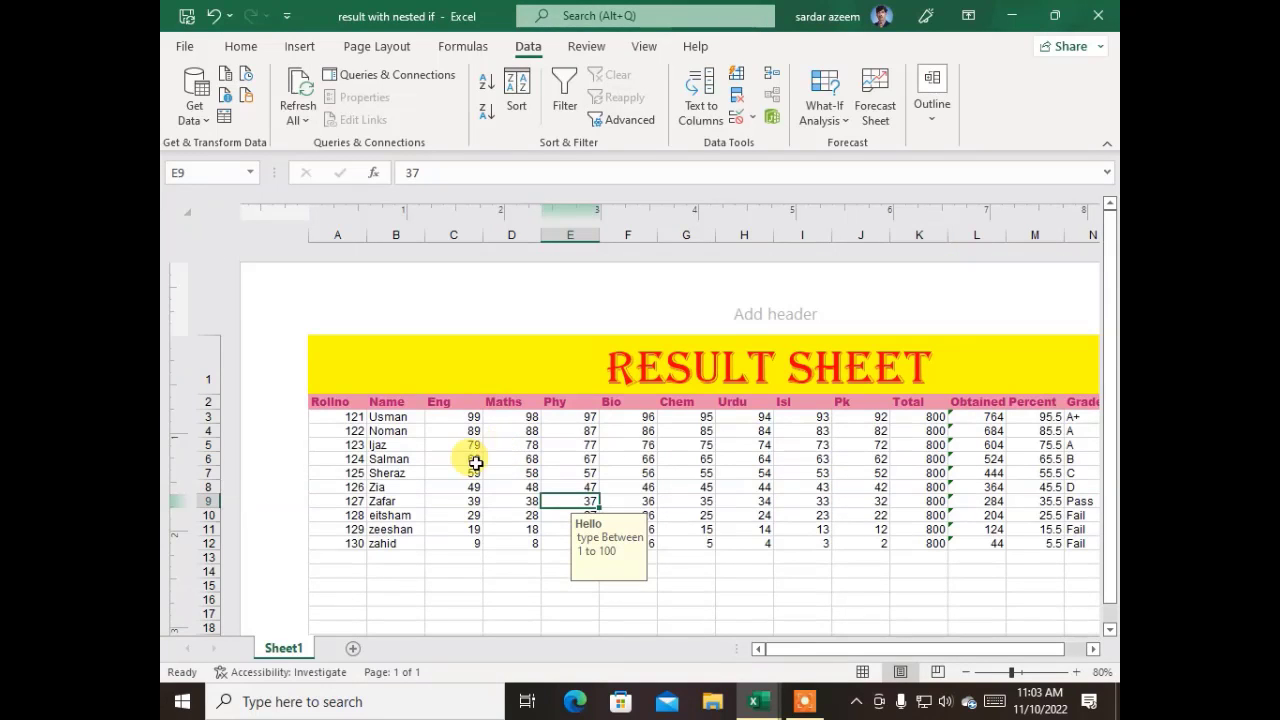
pyautogui.click(471, 458)
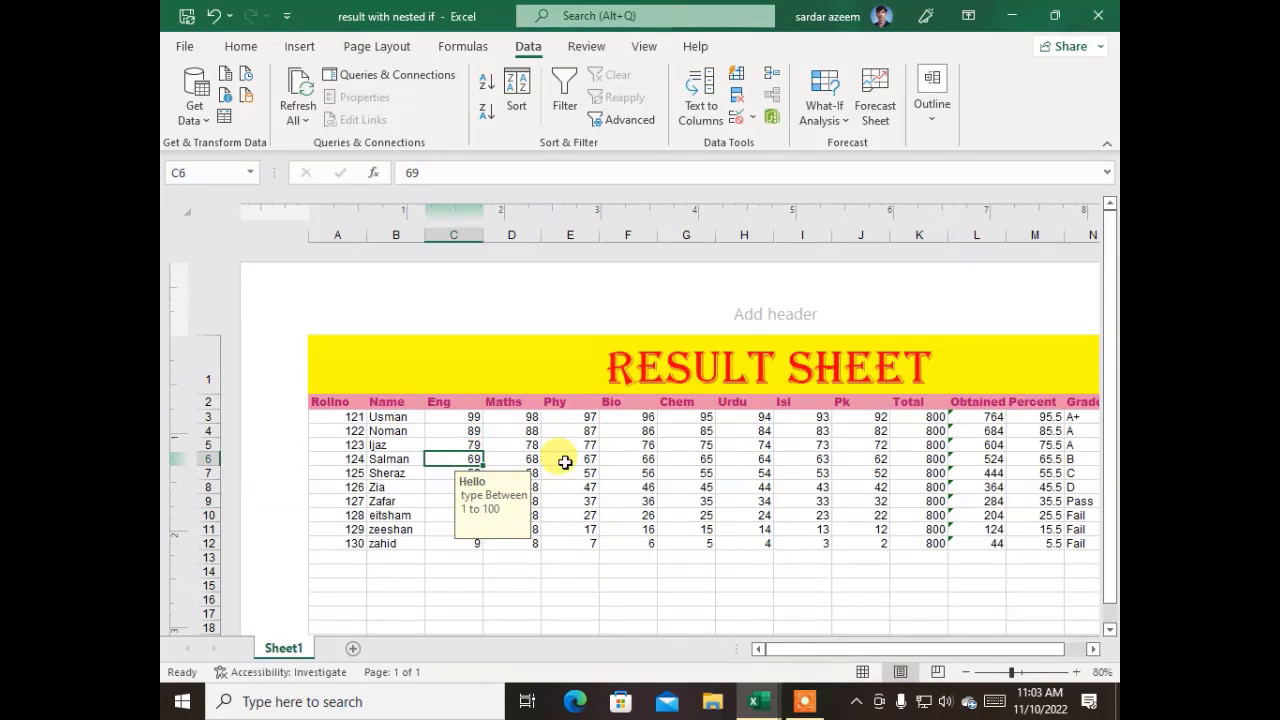
pyautogui.write('pict')
pyautogui.click(878, 464)
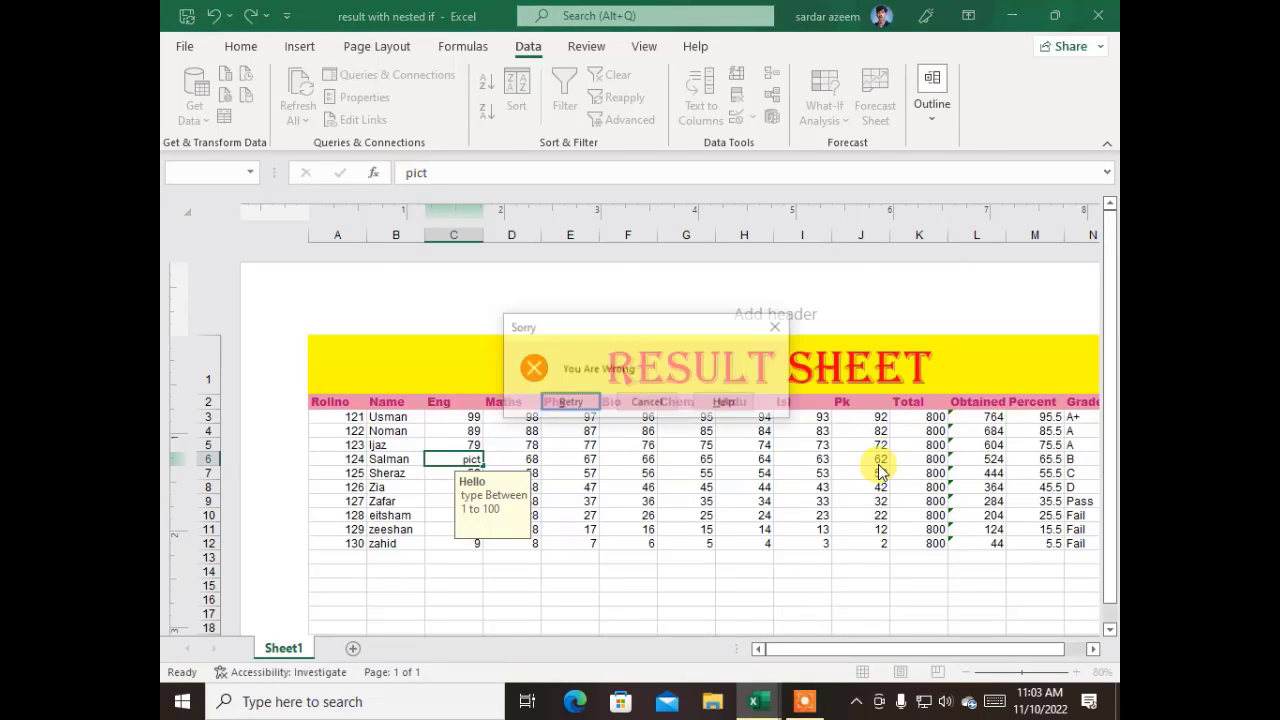
pyautogui.click(646, 403)
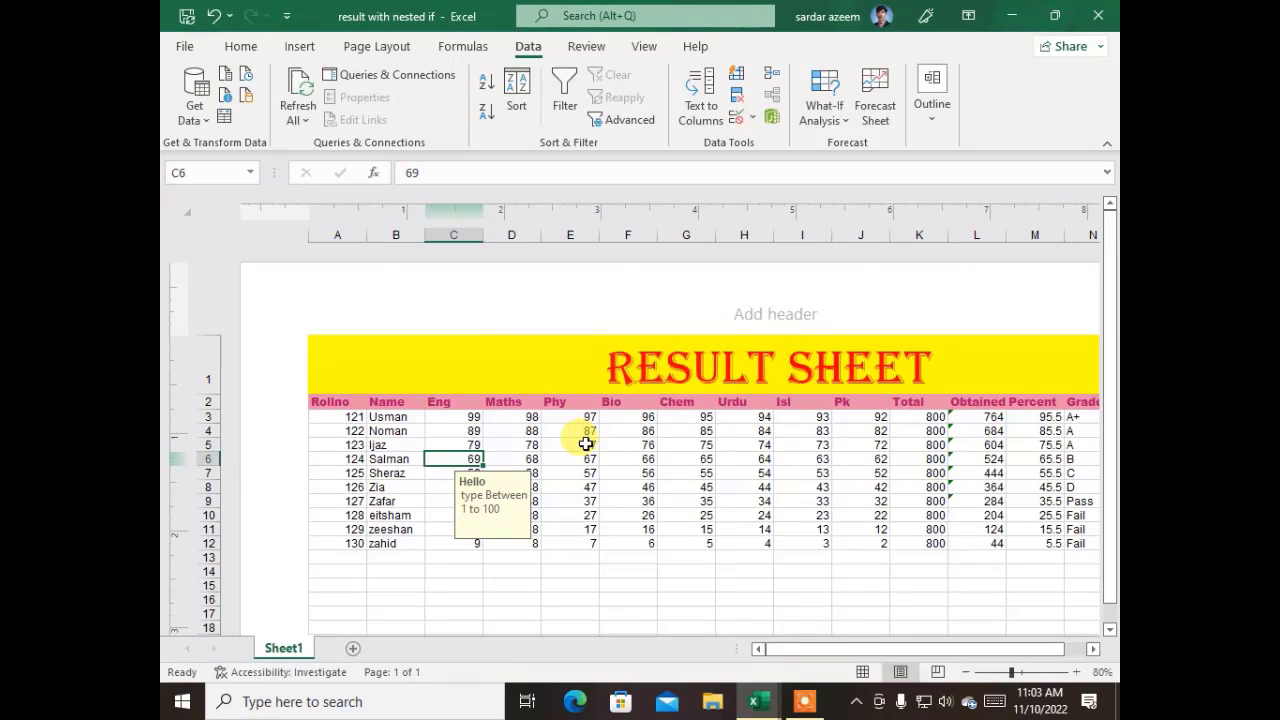
# Try to enter the out-of-range marks 0 and 150 as the Eng mark for roll number 124 in cell C6.
pyautogui.write('0')
pyautogui.click(575, 448)
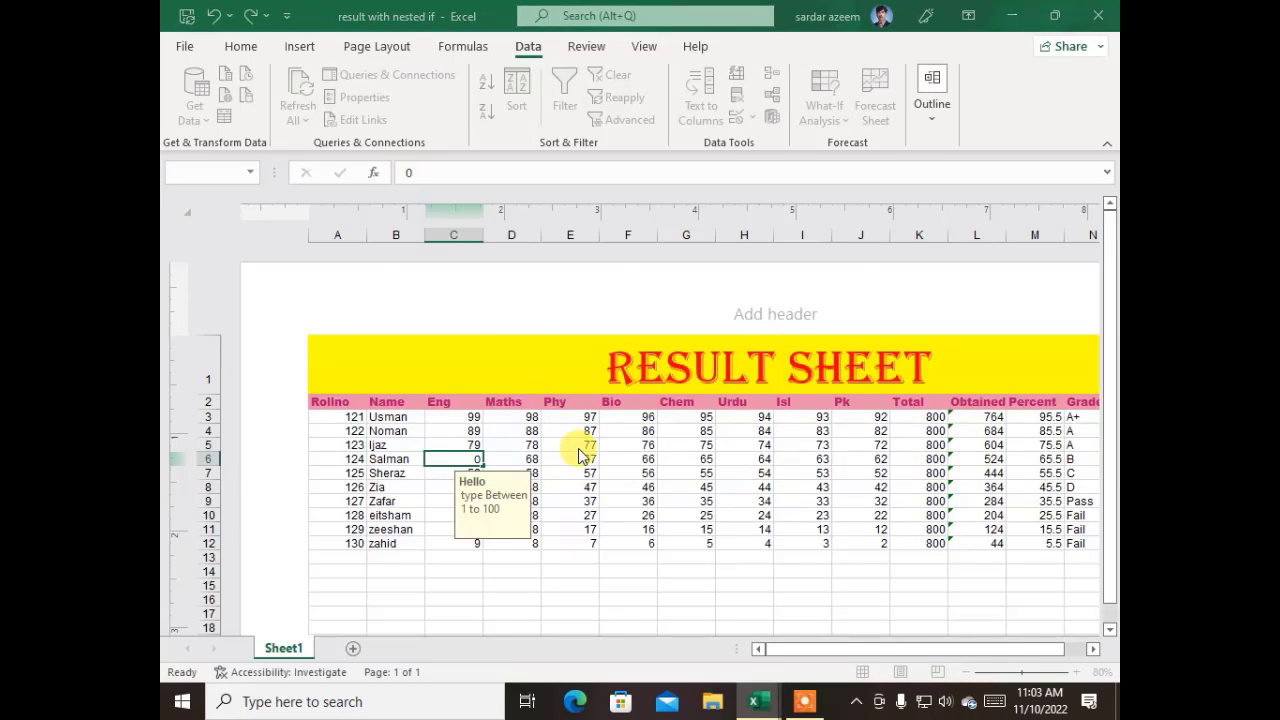
pyautogui.click(640, 404)
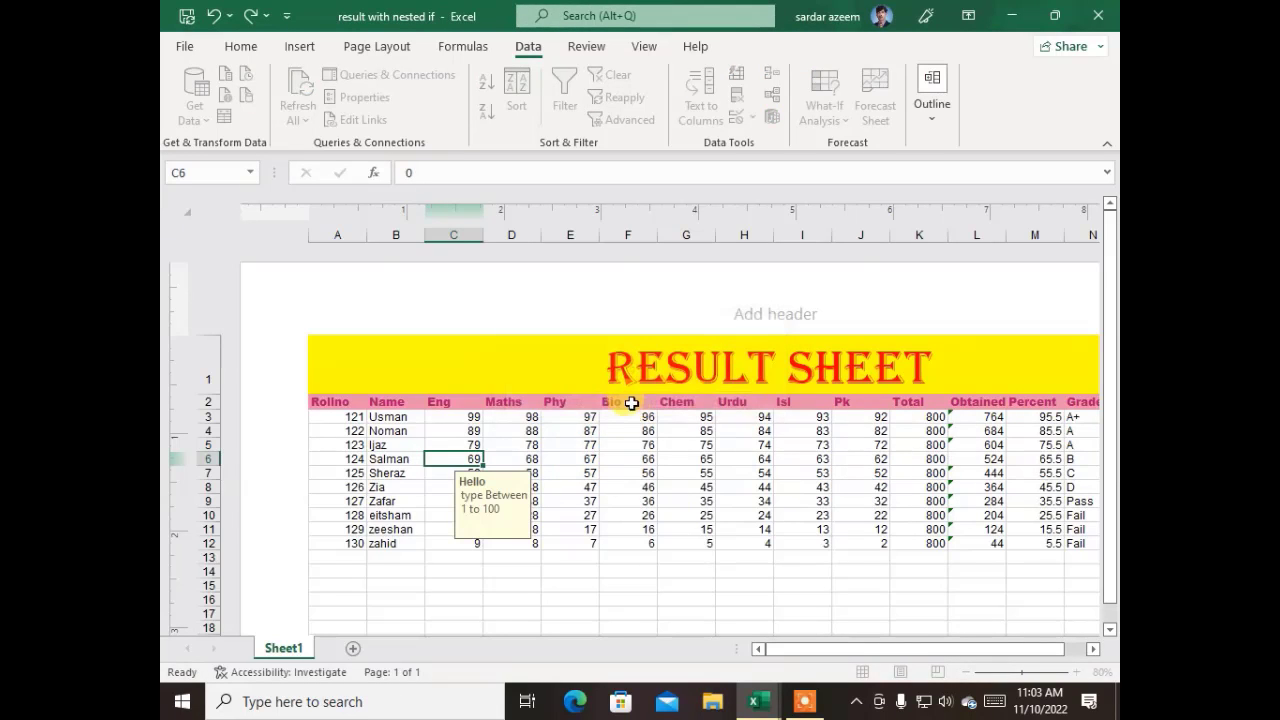
pyautogui.write('150')
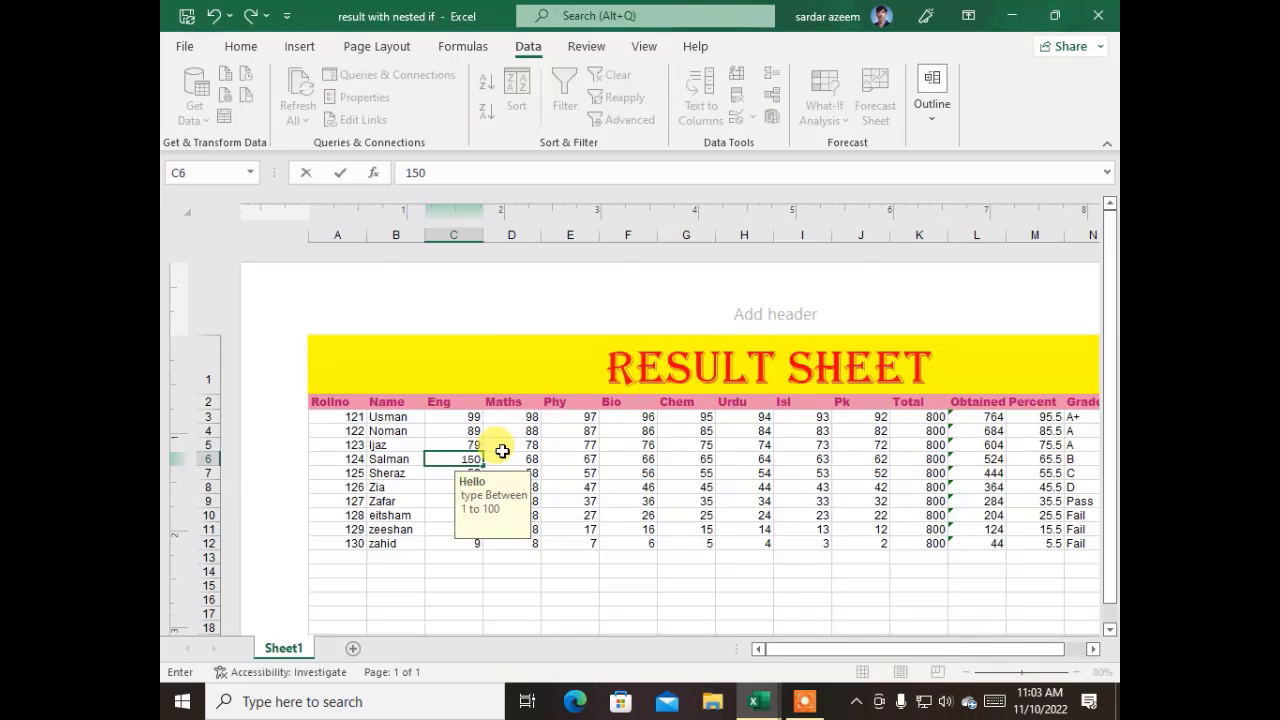
pyautogui.press('Return')
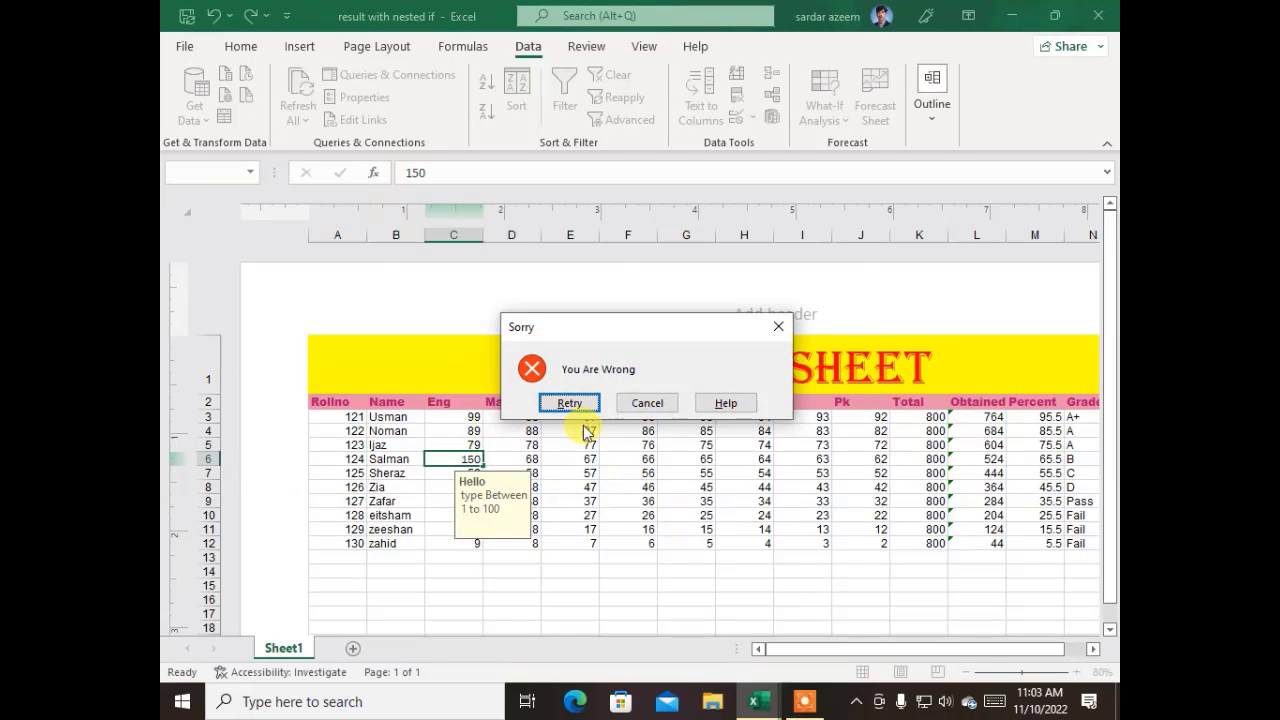
pyautogui.click(646, 403)
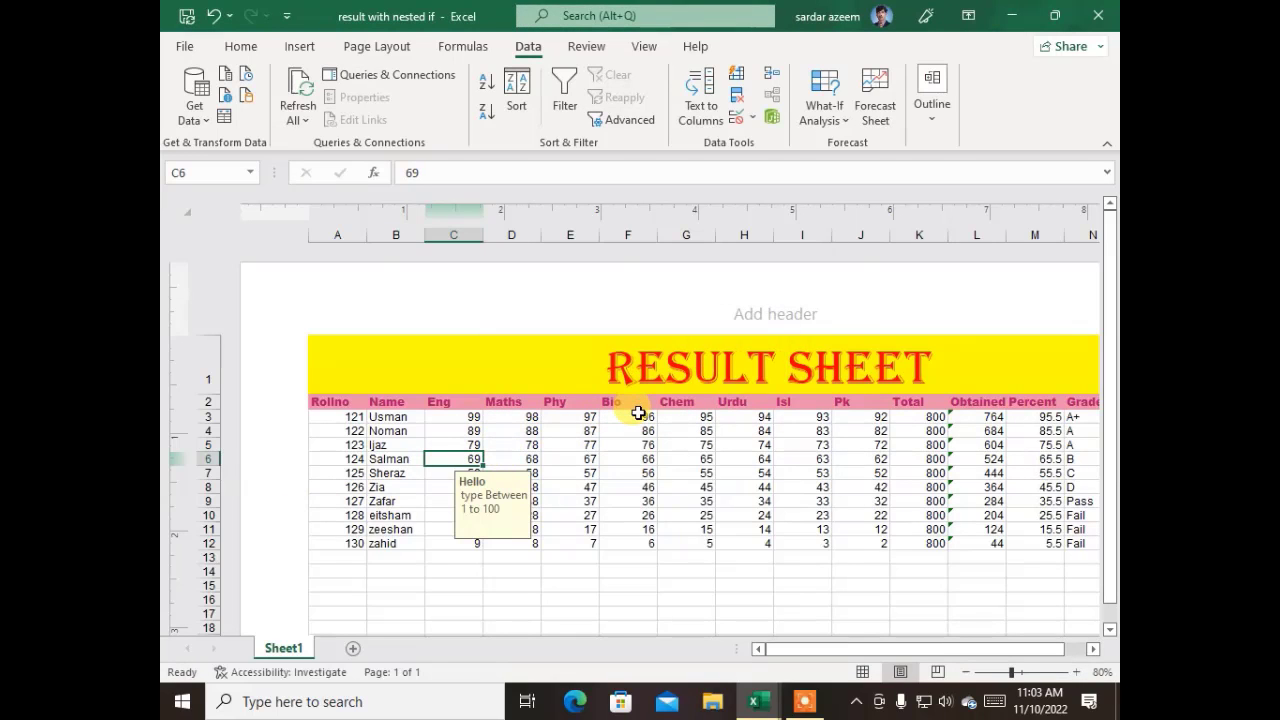
# Set the Eng mark for roll number 124 to 94 and the Phy mark for roll number 125 to 10.
pyautogui.write('94')
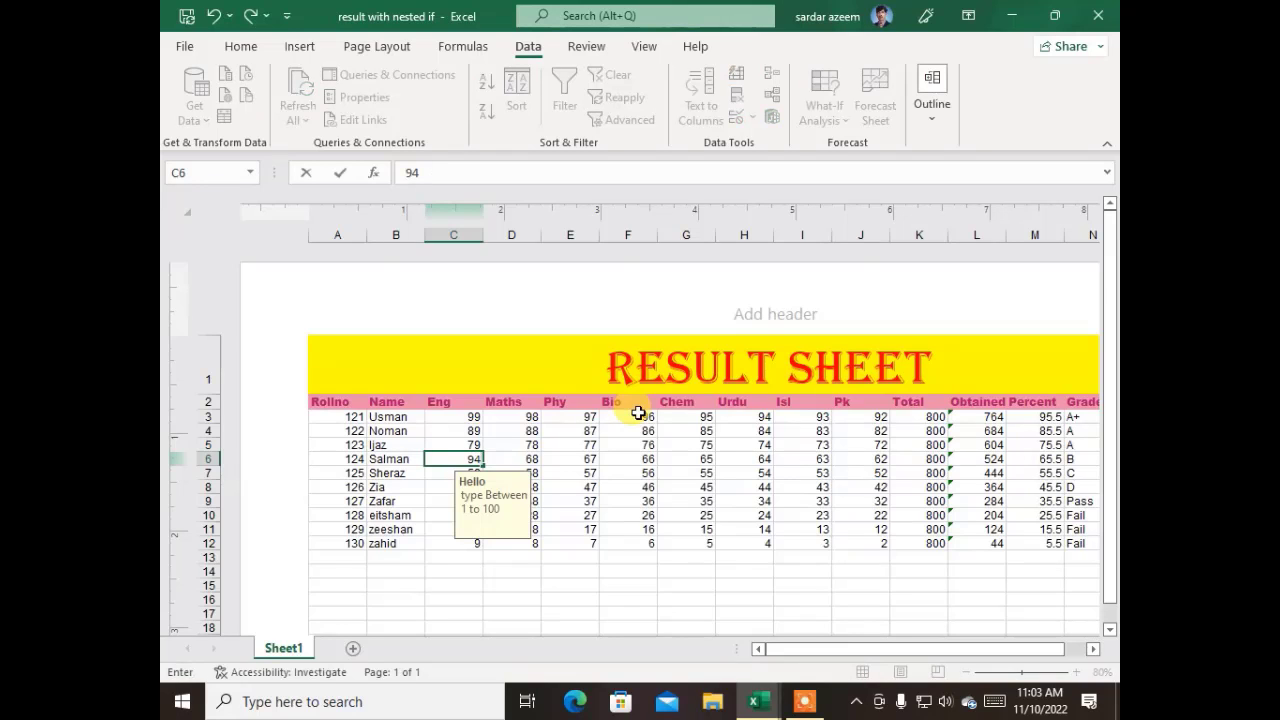
pyautogui.press('Return')
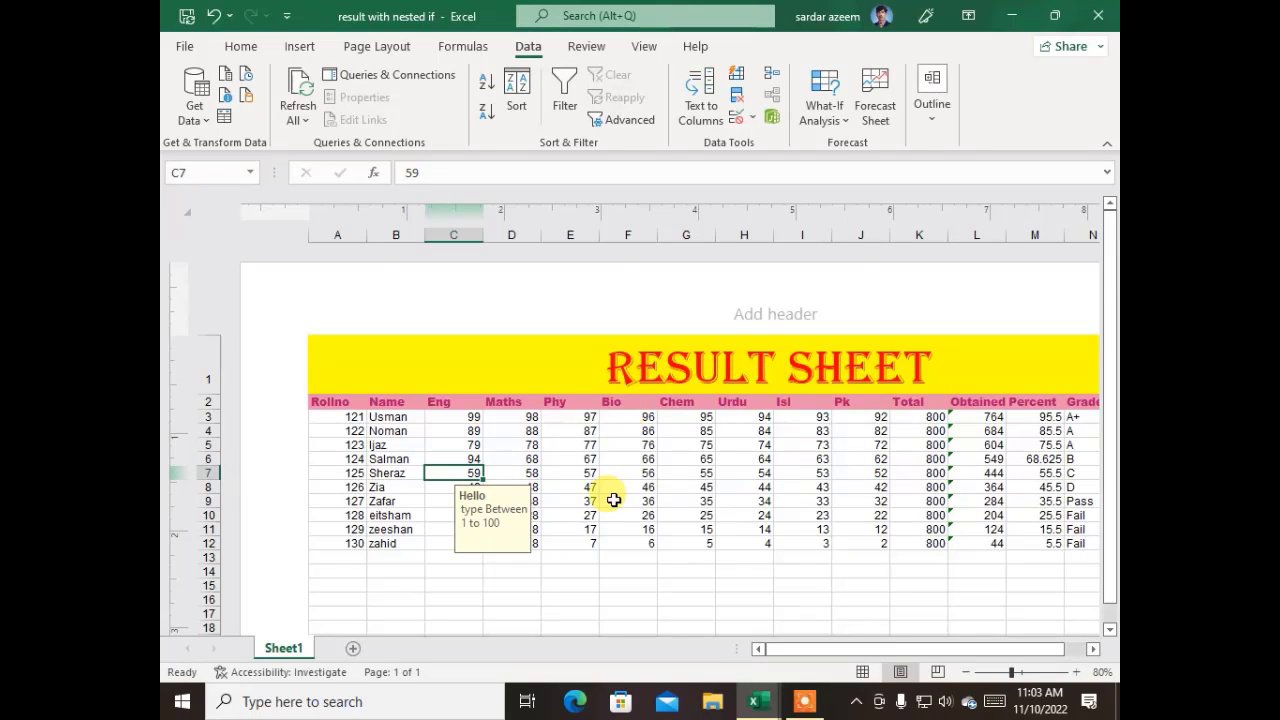
pyautogui.click(578, 472)
pyautogui.write('10')
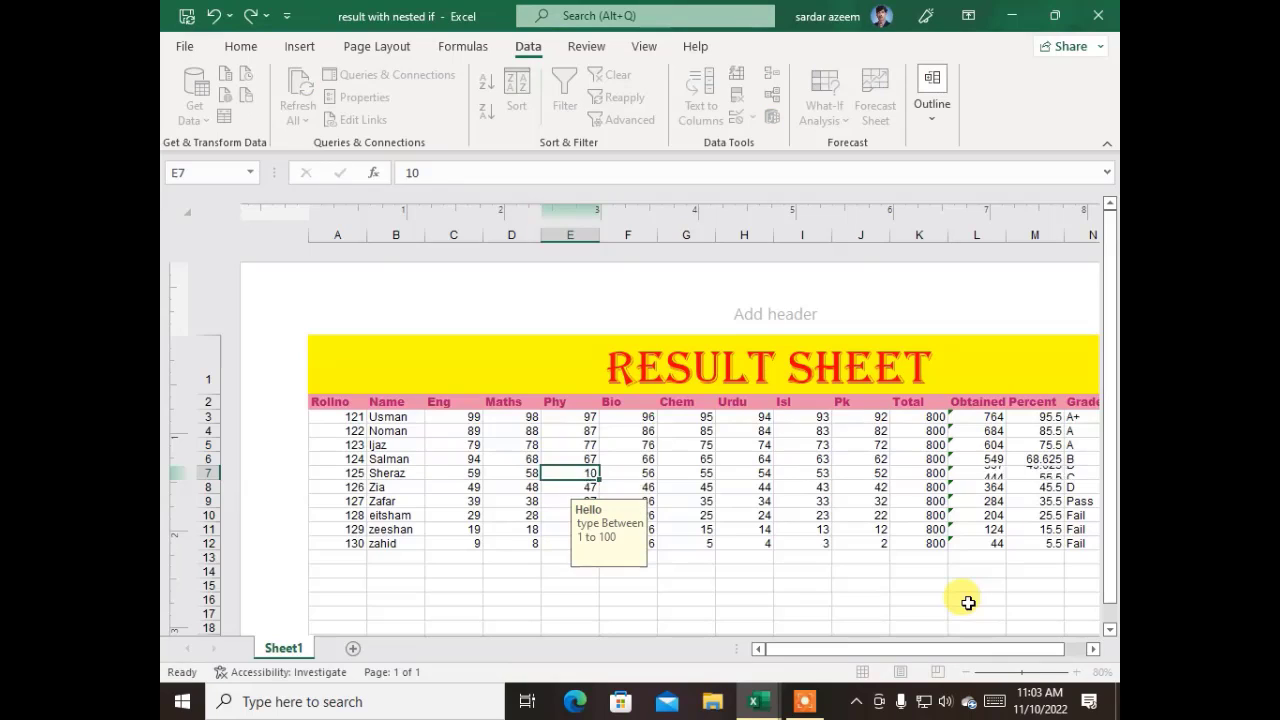
pyautogui.press('Return')
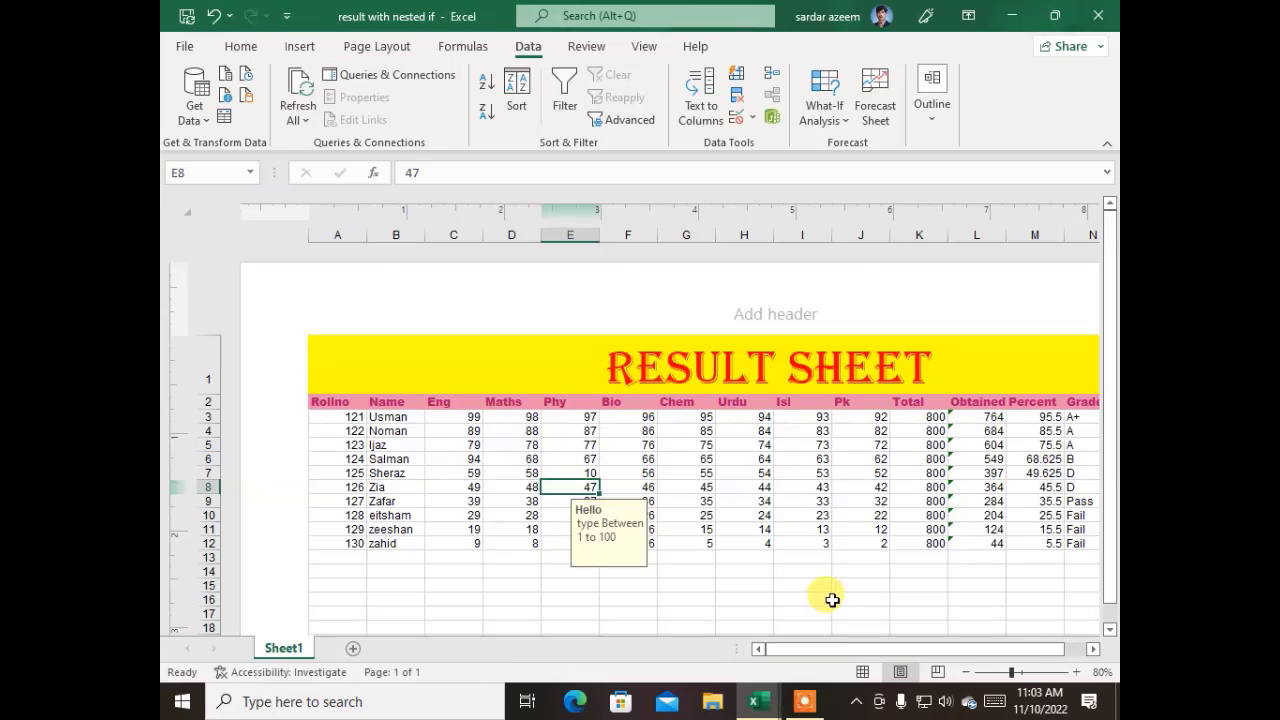
# Clear all data validation settings from the marks range C3:J12.
pyautogui.click(848, 556)
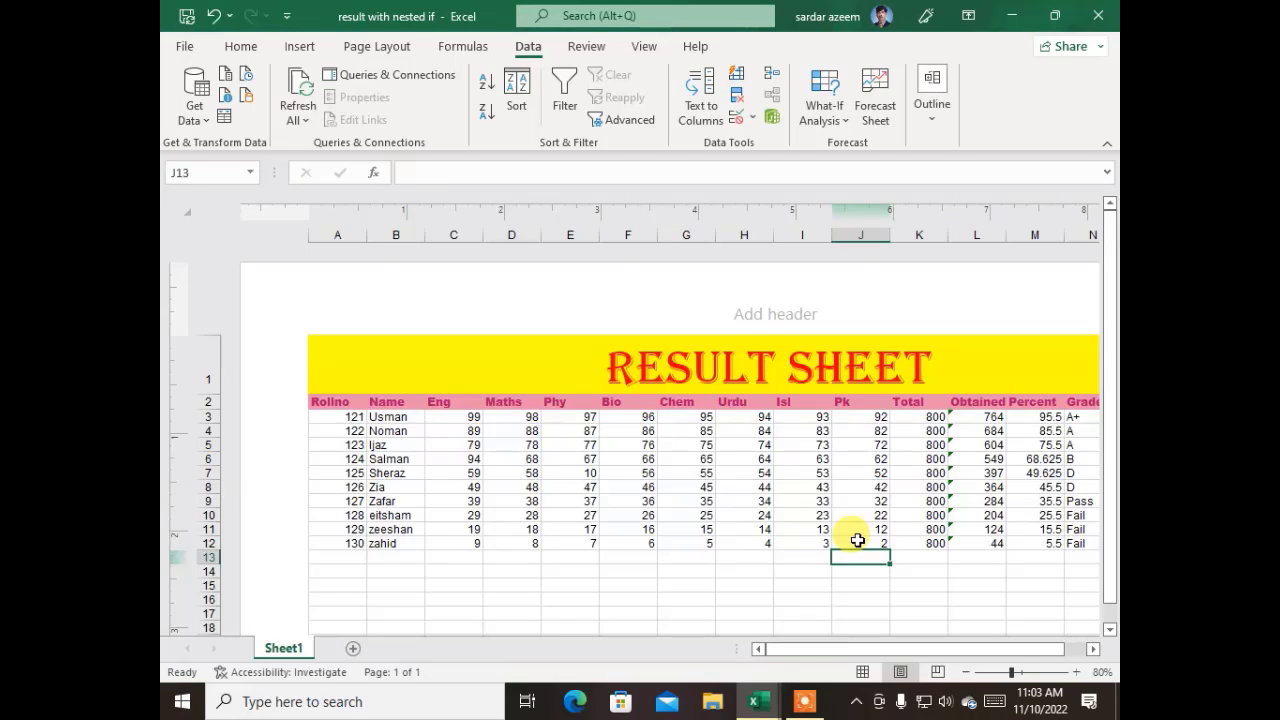
pyautogui.click(858, 540)
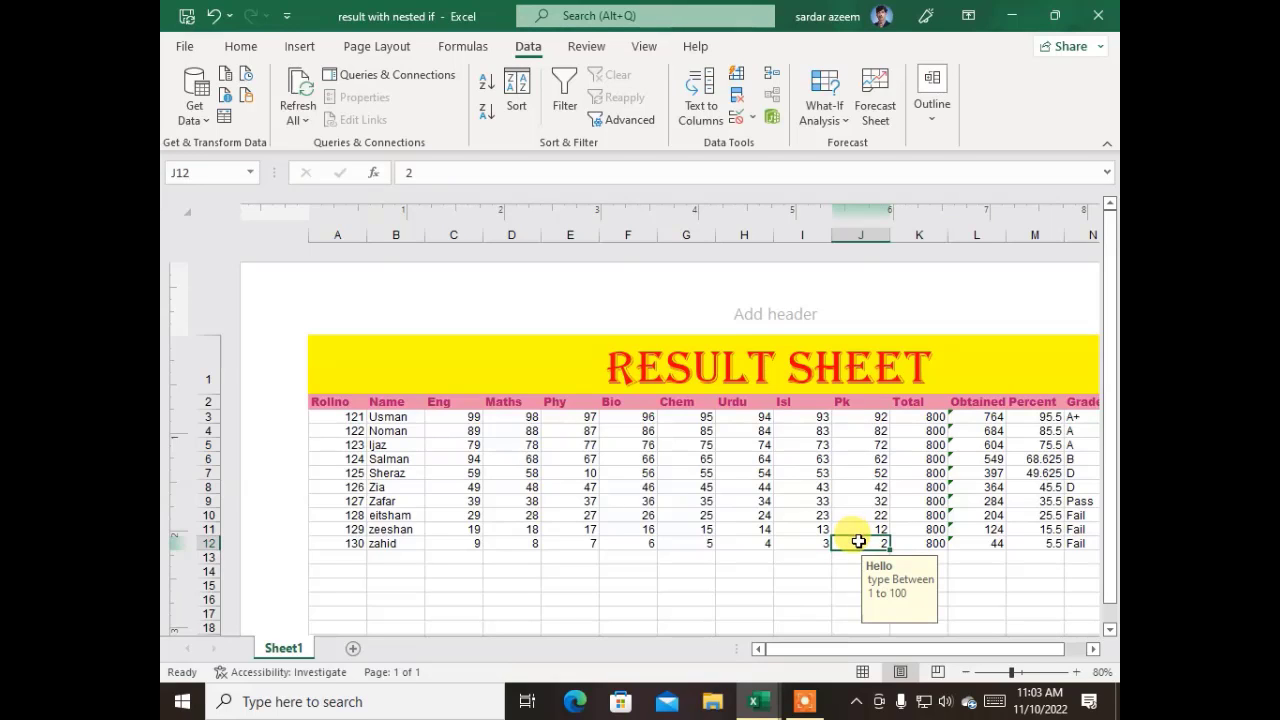
pyautogui.moveTo(852, 542); pyautogui.dragTo(452, 430)
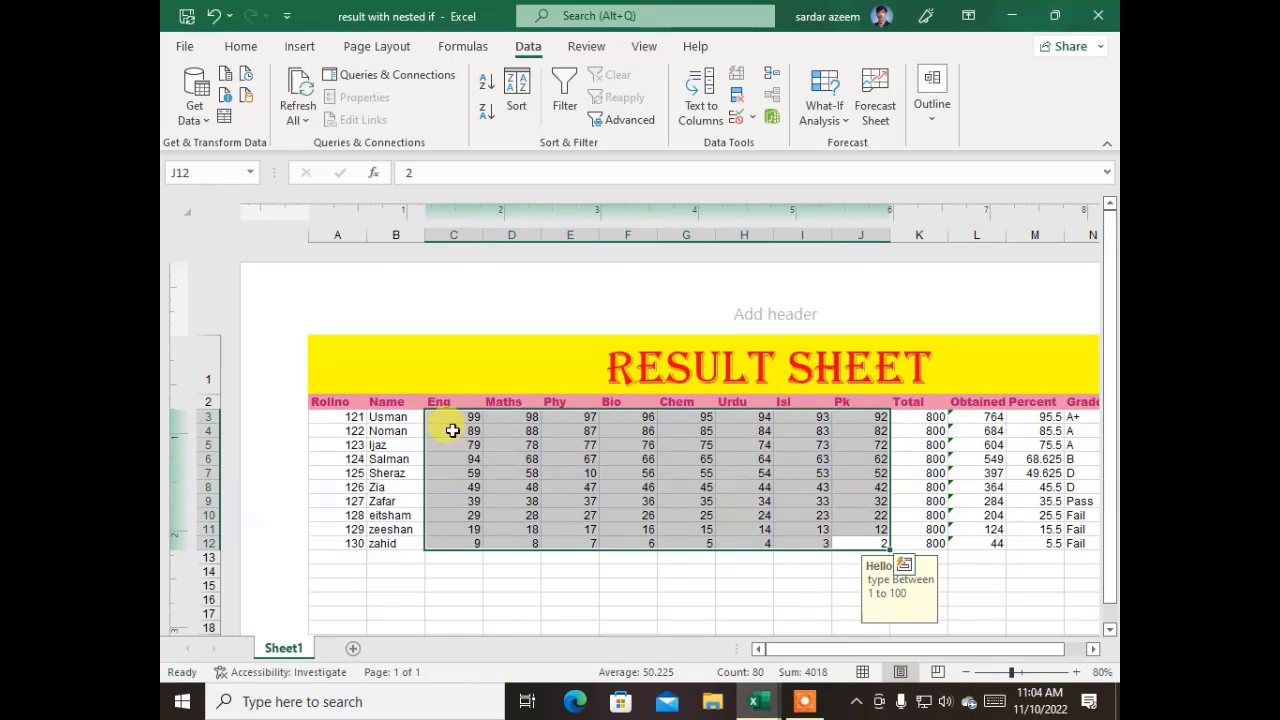
pyautogui.click(739, 121)
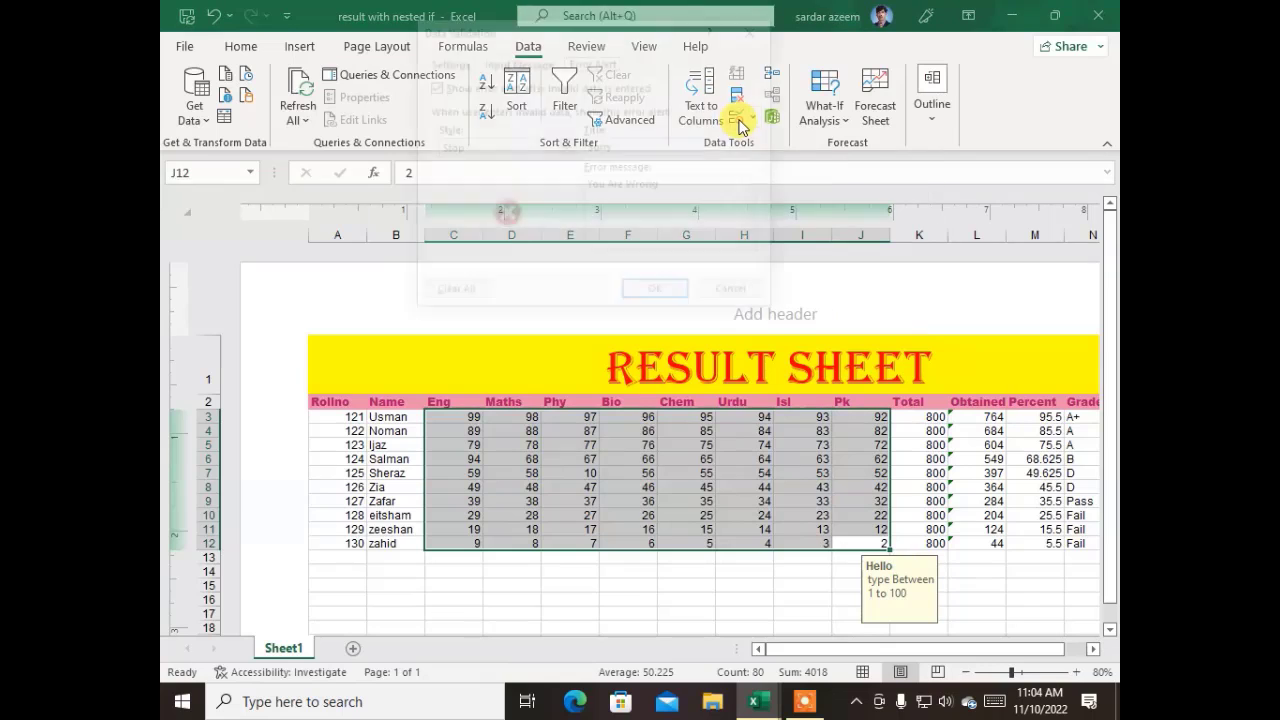
pyautogui.click(473, 292)
pyautogui.click(660, 294)
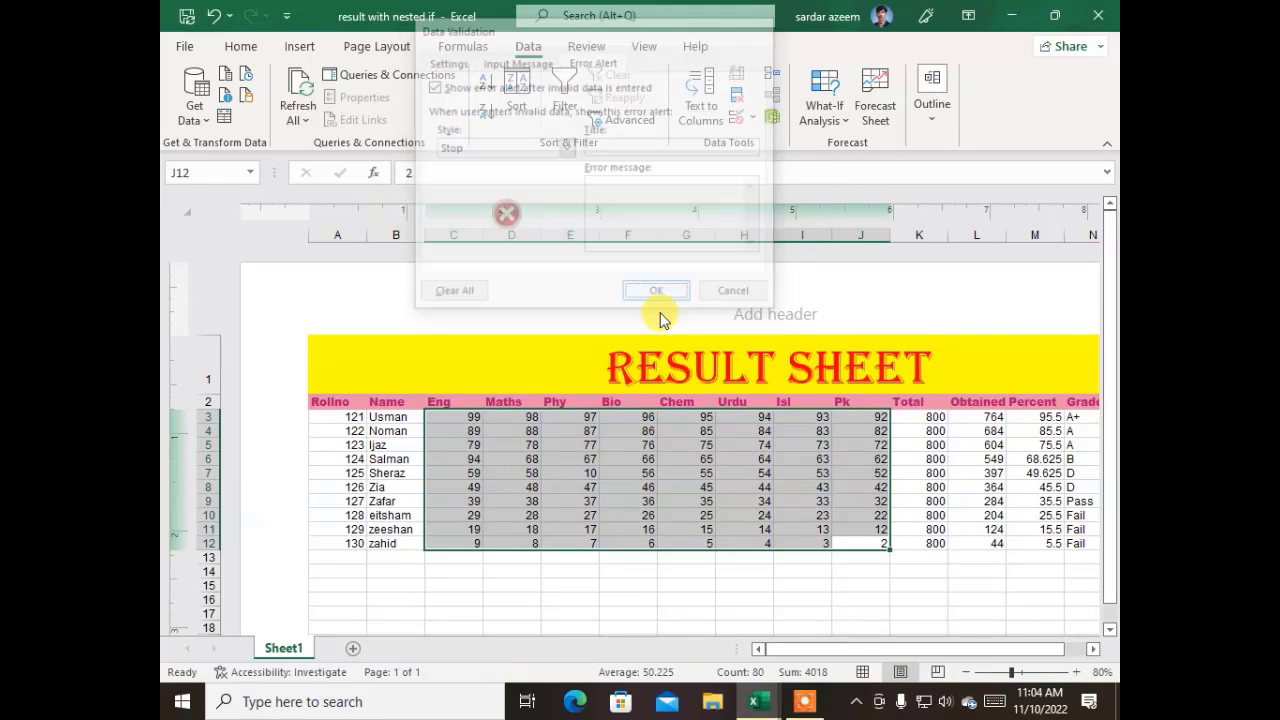
# Check several cells inside the marks range, such as F5, G9 and D8, for any remaining input message.
pyautogui.click(531, 489)
pyautogui.click(628, 444)
pyautogui.click(688, 503)
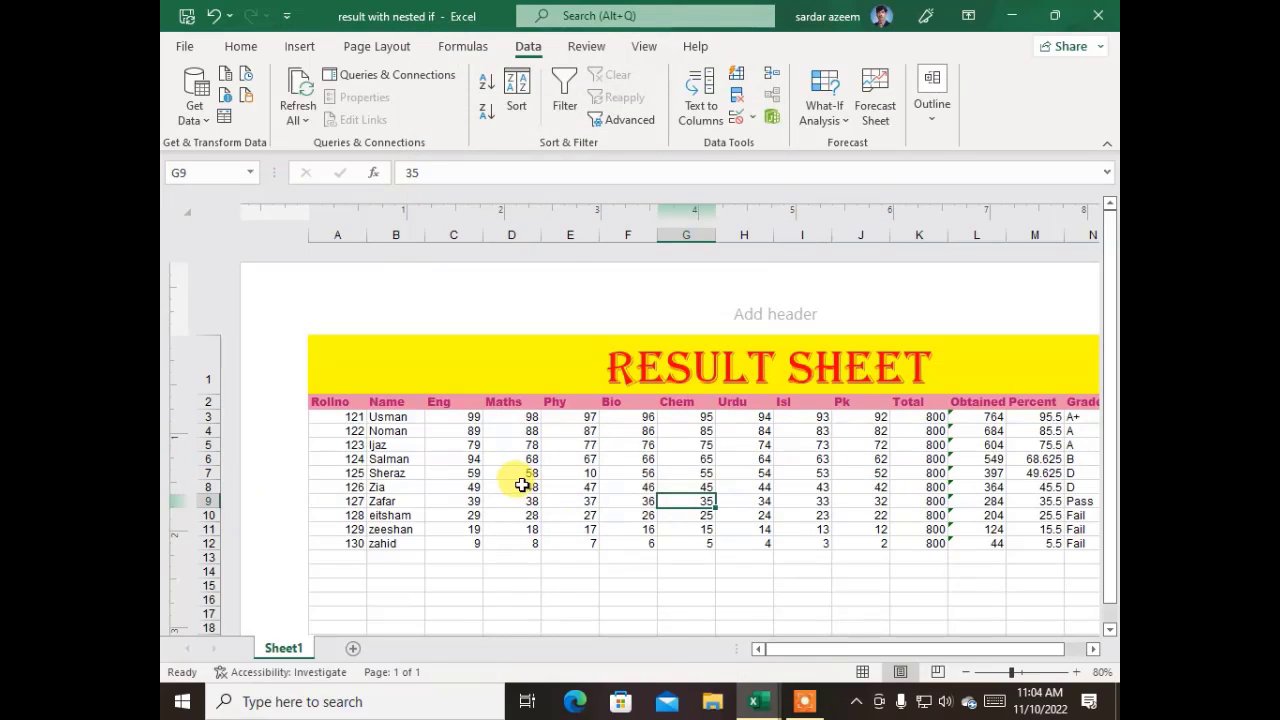
pyautogui.click(522, 486)
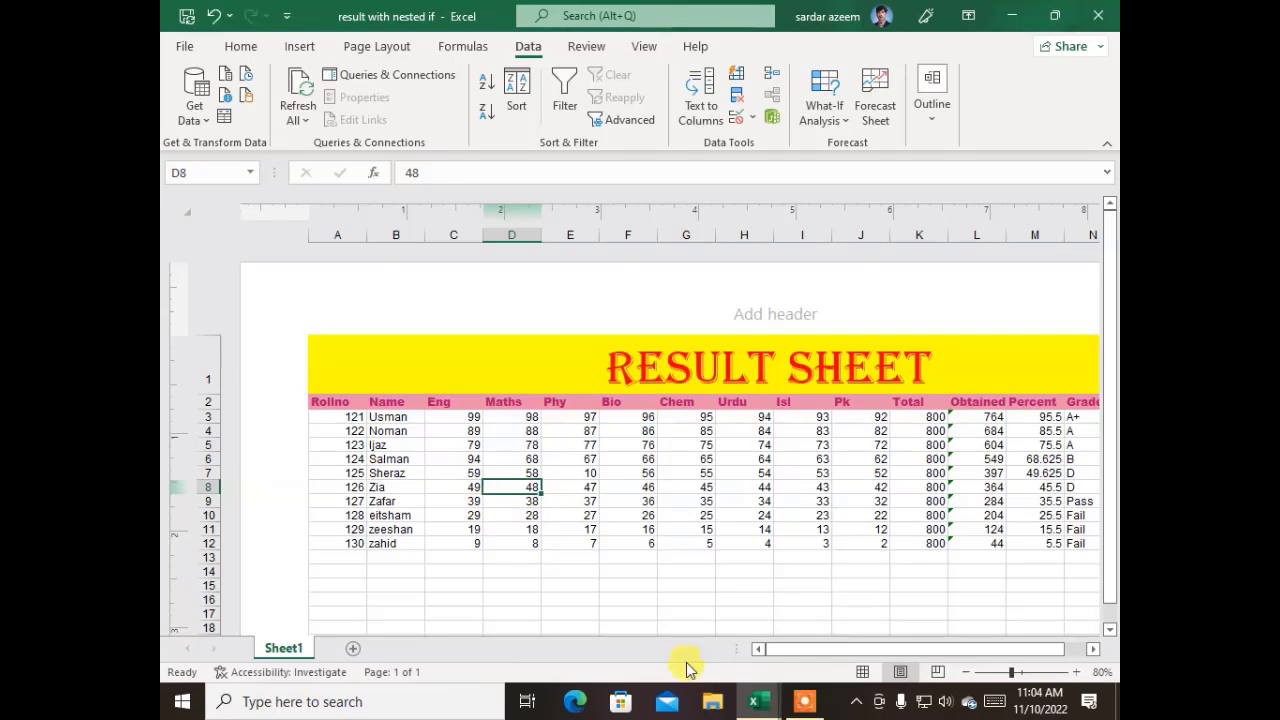
# Switch to the SALES REPORT workbook and delete all the names below the Salesman header, starting from cell C3.
pyautogui.moveTo(757, 684)
pyautogui.click(706, 560)
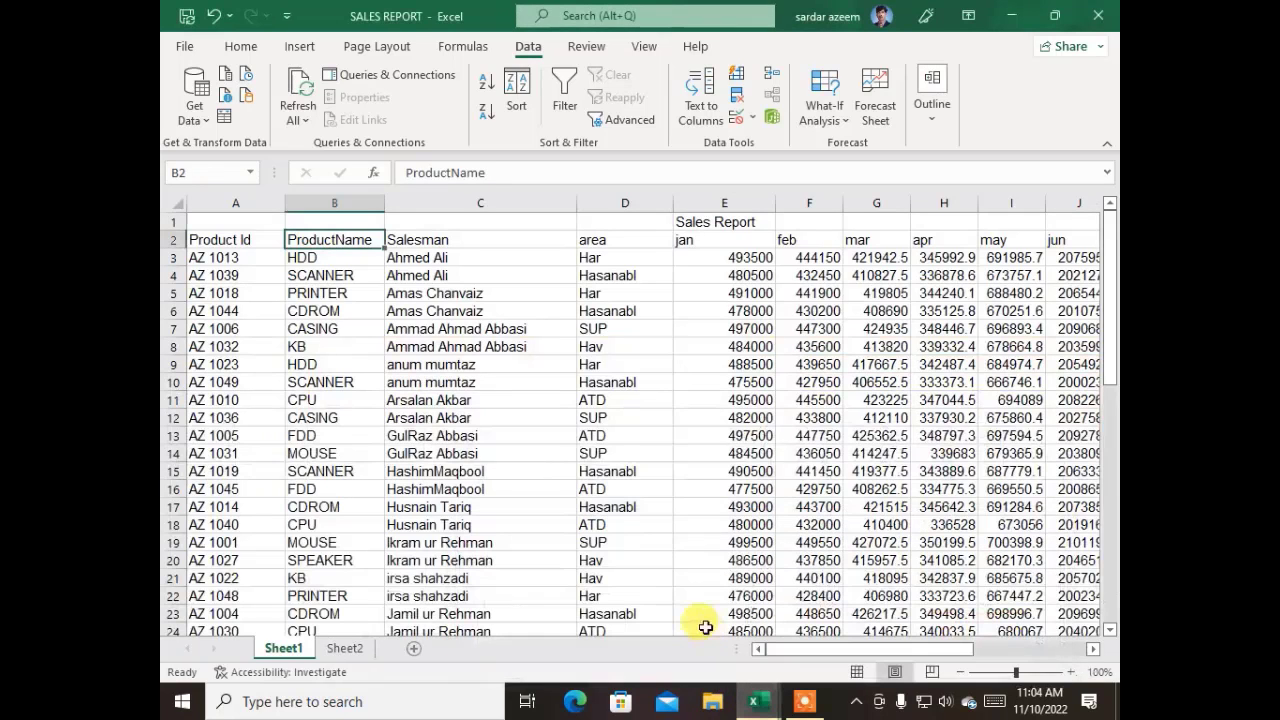
pyautogui.click(457, 364)
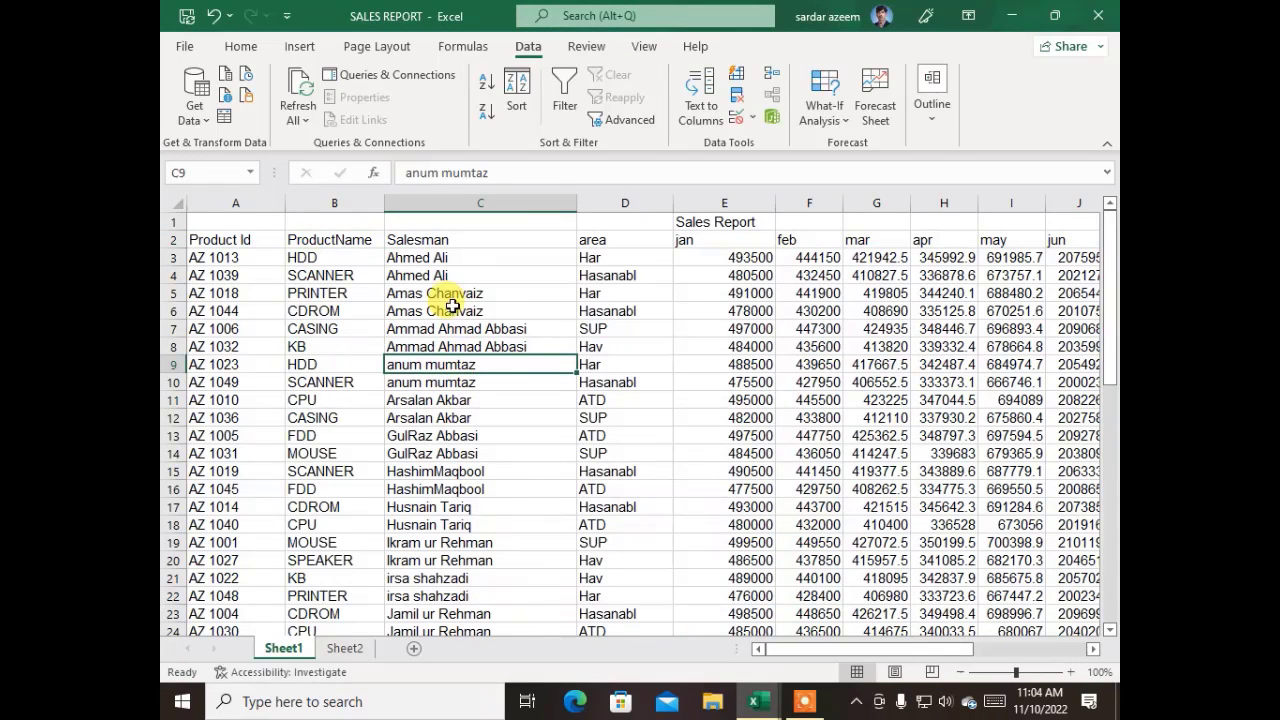
pyautogui.click(446, 261)
pyautogui.moveTo(446, 261); pyautogui.dragTo(514, 582)
pyautogui.press('Delete')
pyautogui.scroll(10, 514, 582)
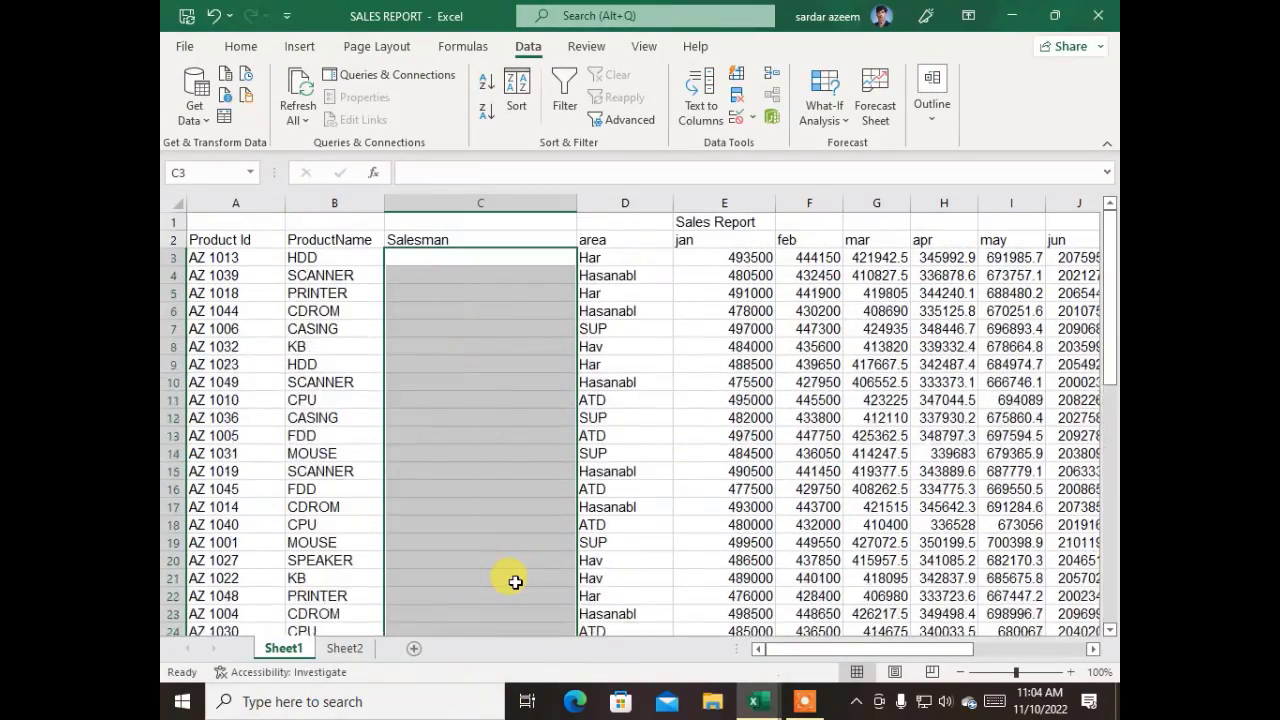
pyautogui.click(490, 400)
pyautogui.click(492, 257)
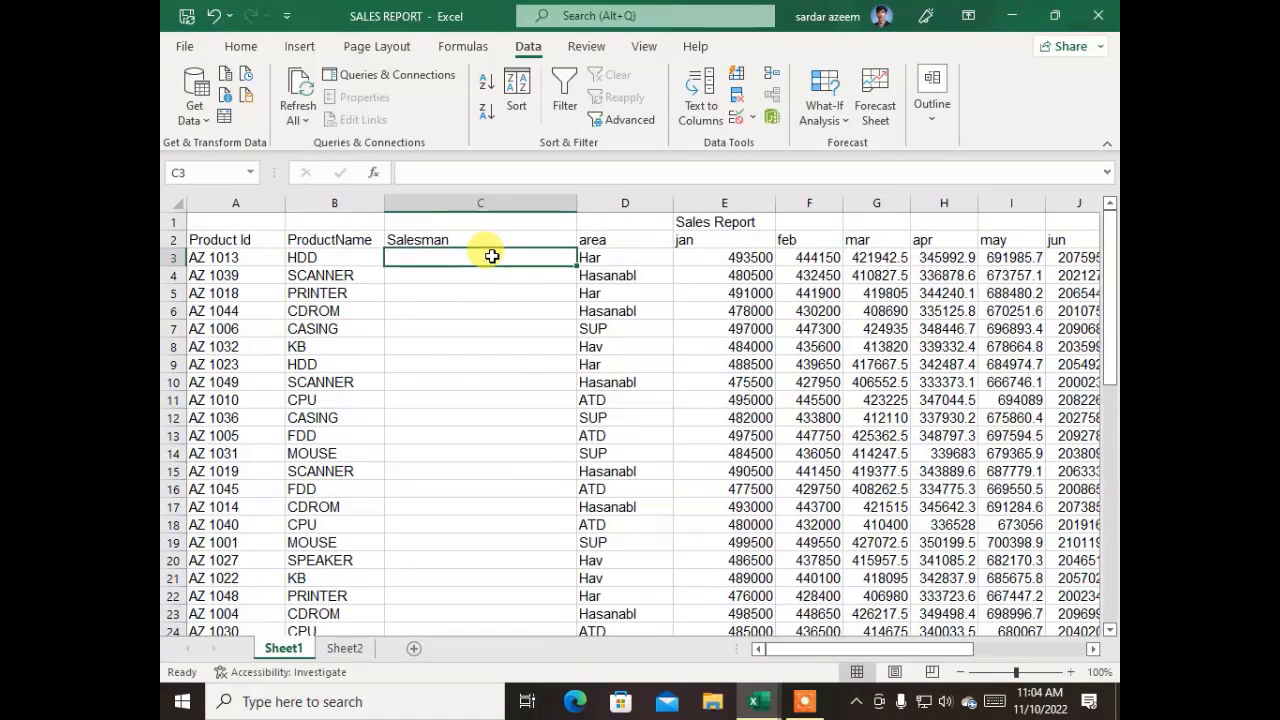
pyautogui.press('Up')
pyautogui.write('Al')
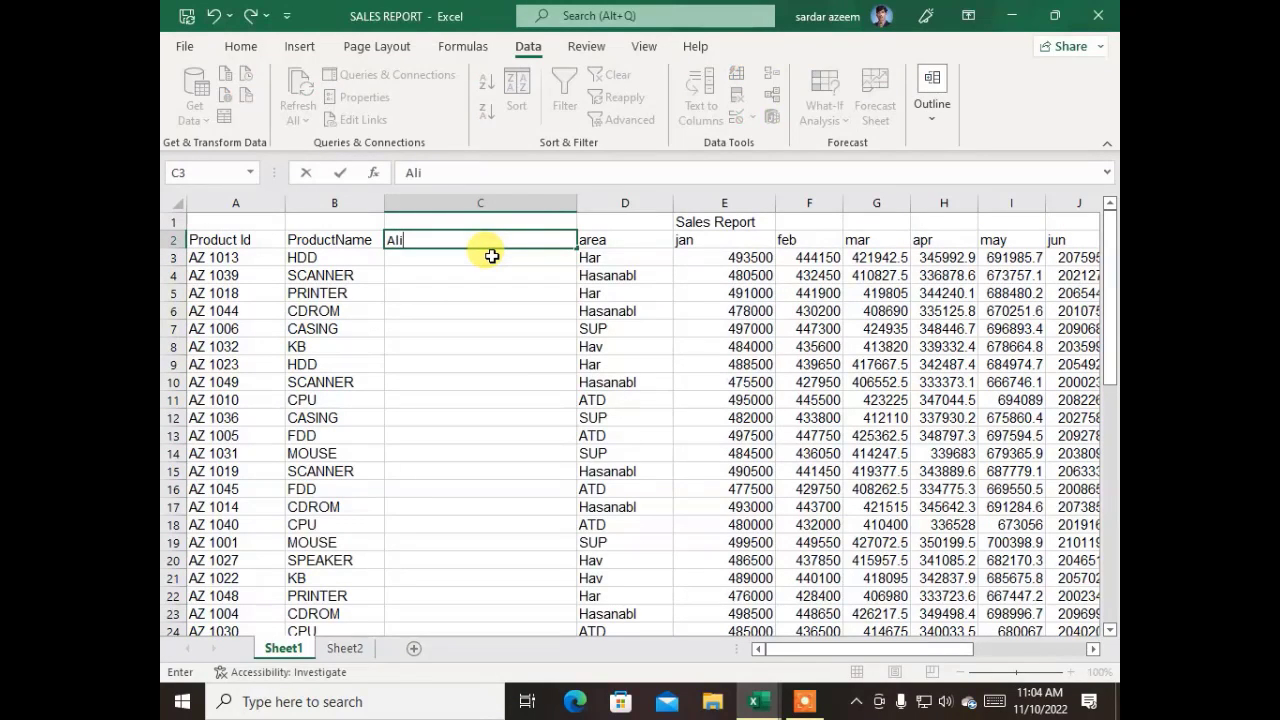
pyautogui.write('i')
pyautogui.press('Escape')
# Enter four new salesman first names in cells C3 to C6 of the Salesman column.
pyautogui.click(492, 257)
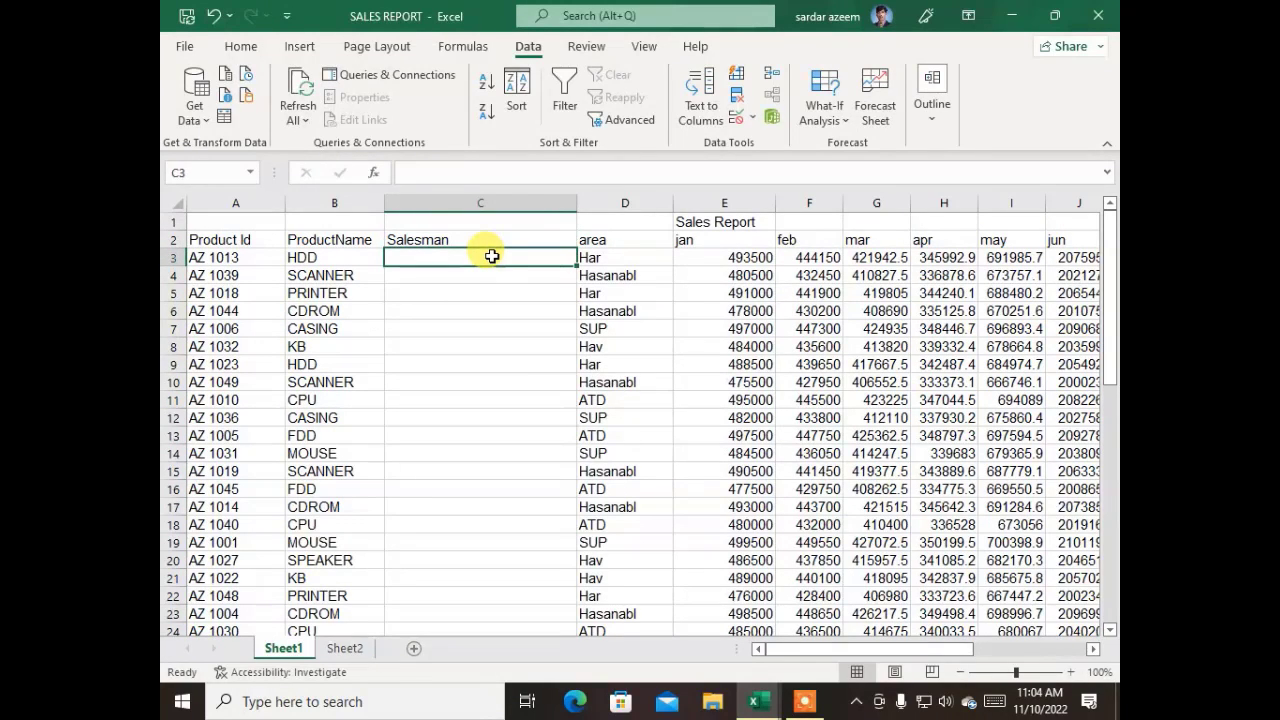
pyautogui.write('Ali')
pyautogui.press('Return')
pyautogui.write('Bilal')
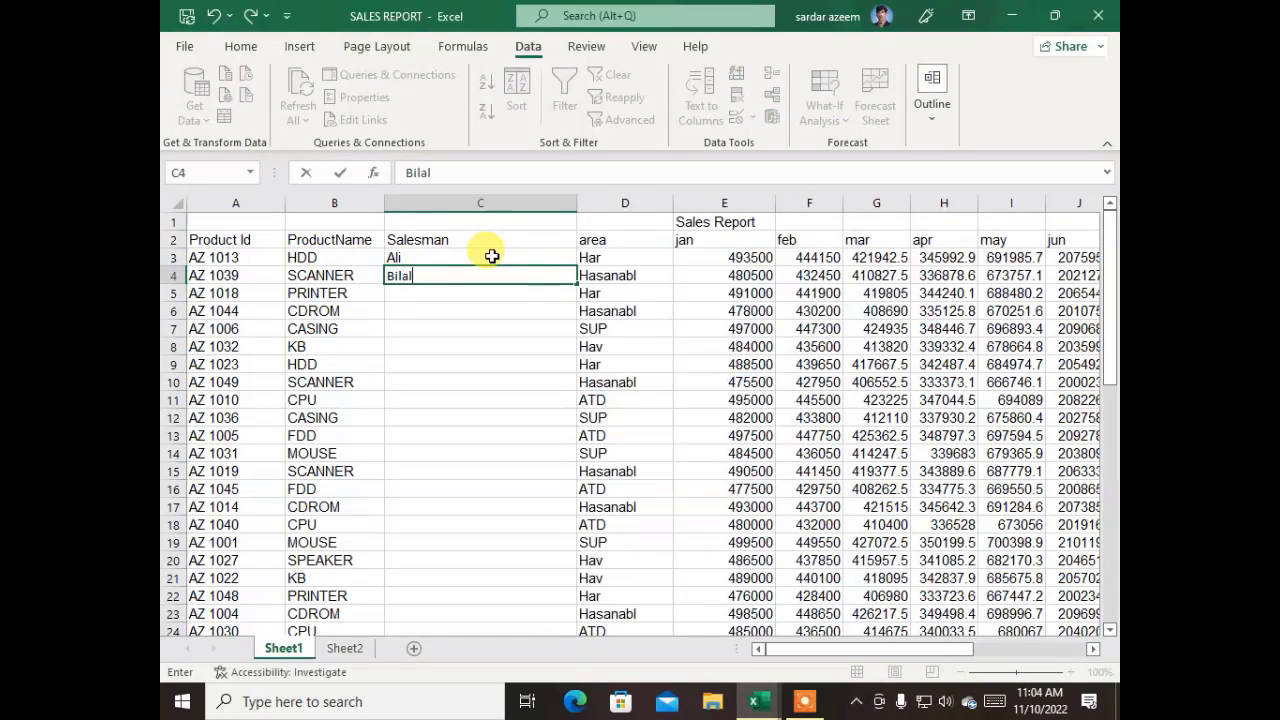
pyautogui.press('Return')
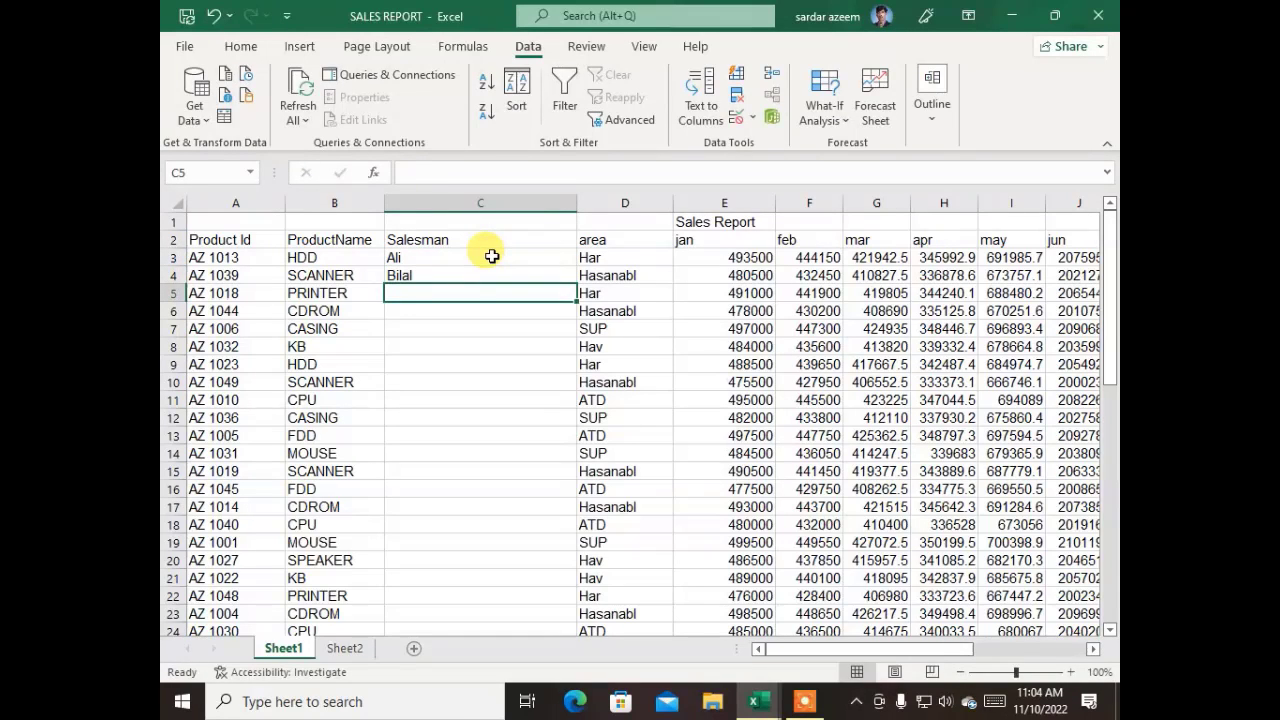
pyautogui.write('Daud')
pyautogui.press('Return')
pyautogui.write('Eistahm')
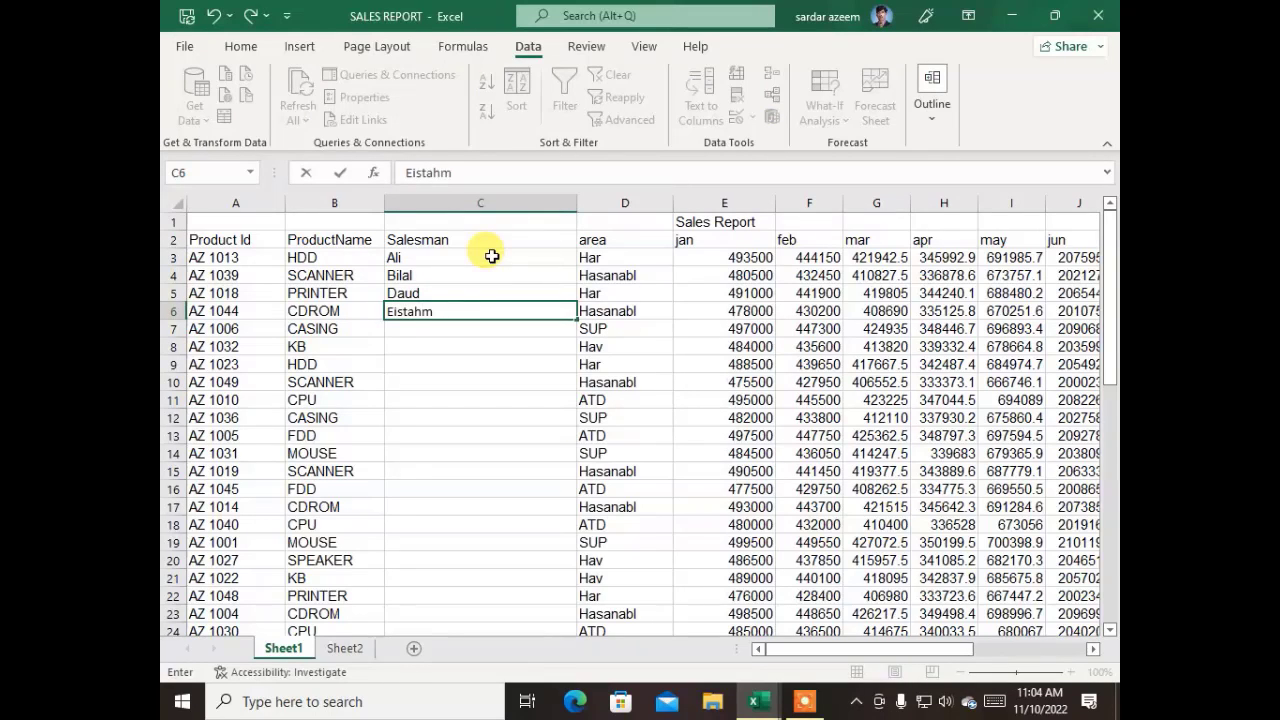
pyautogui.press('Return')
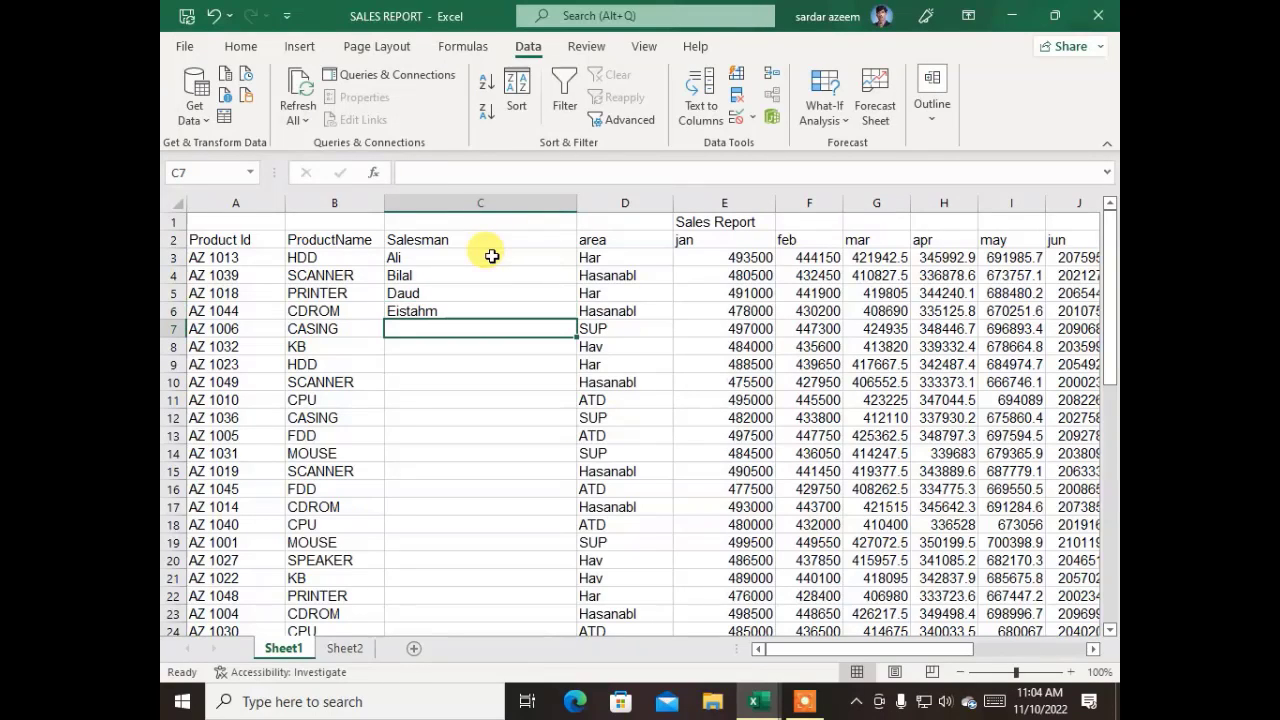
# Enter four more salesman first names in cells C7 to C10 of the Salesman column.
pyautogui.write('Safdar')
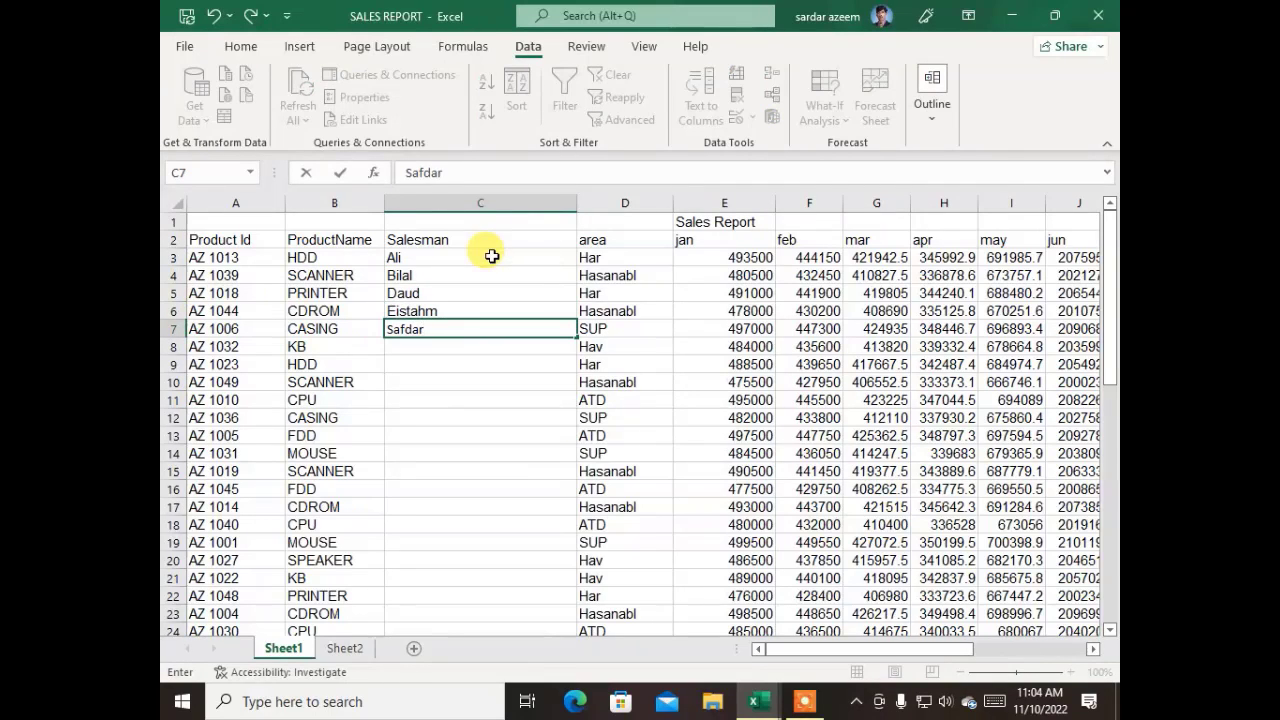
pyautogui.press('Return')
pyautogui.write('Zi')
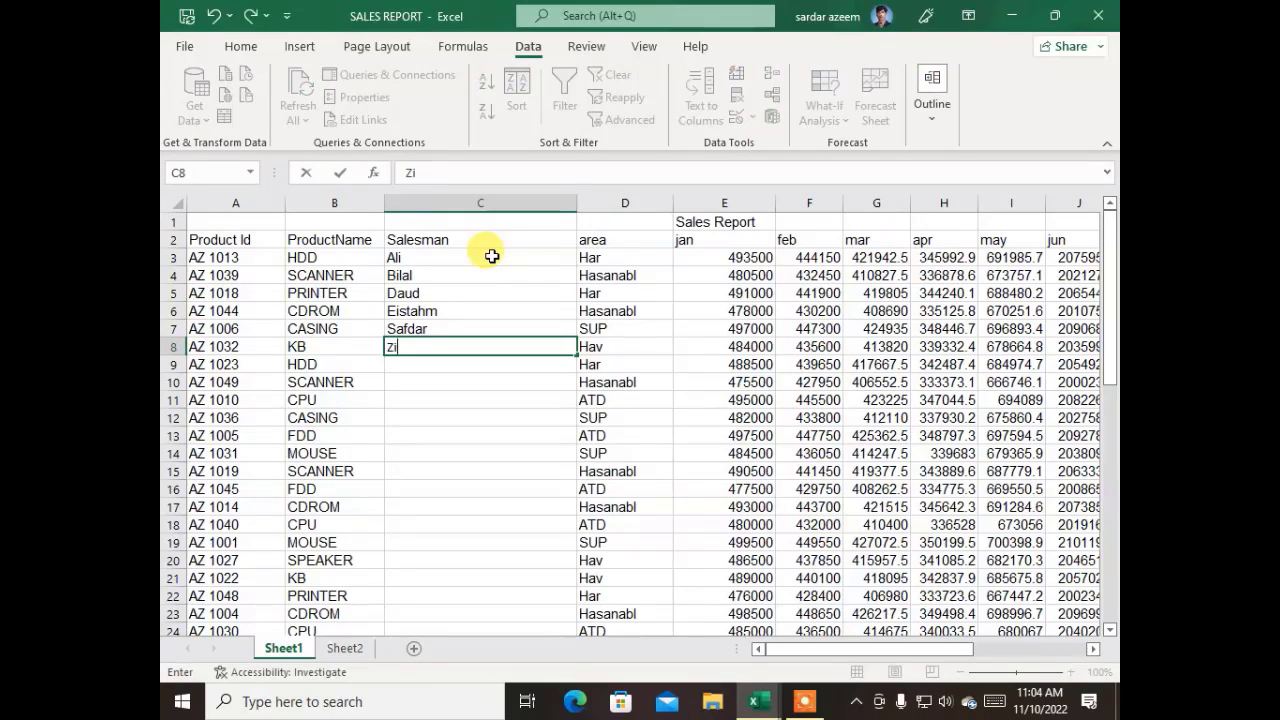
pyautogui.write('a')
pyautogui.press('Return')
pyautogui.write('Zafa')
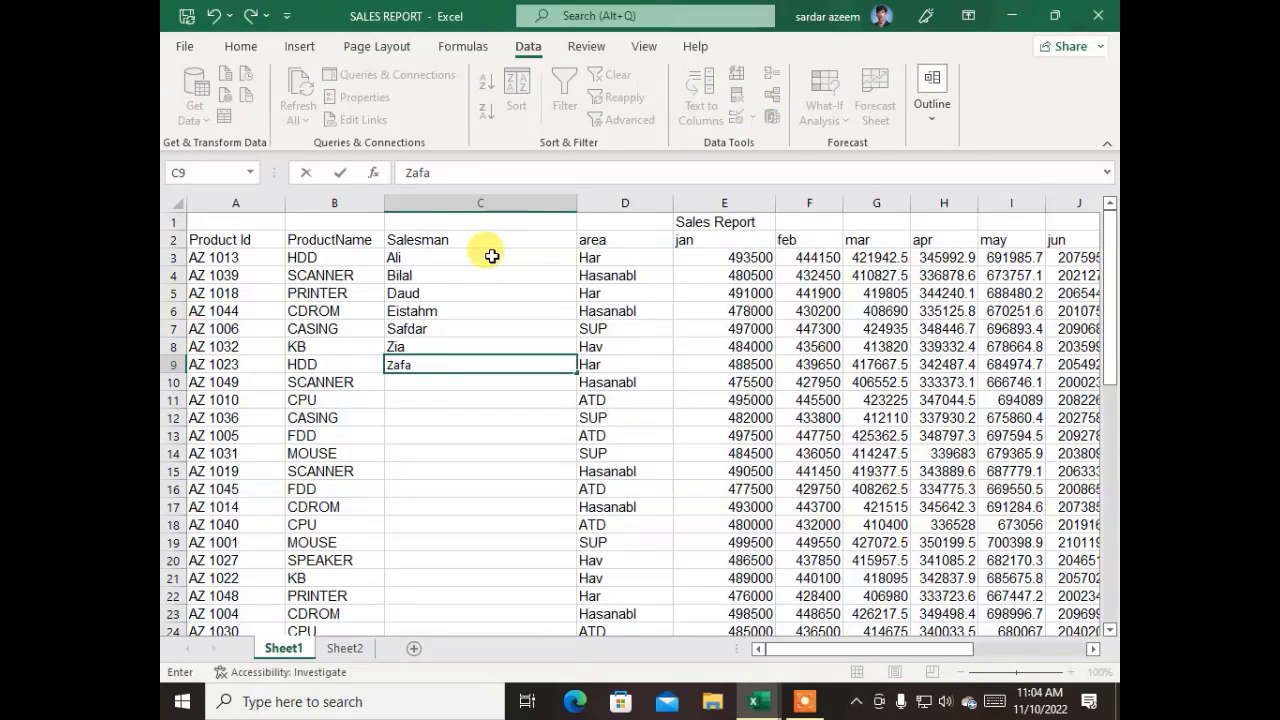
pyautogui.write('r')
pyautogui.press('Return')
pyautogui.write('Waqas')
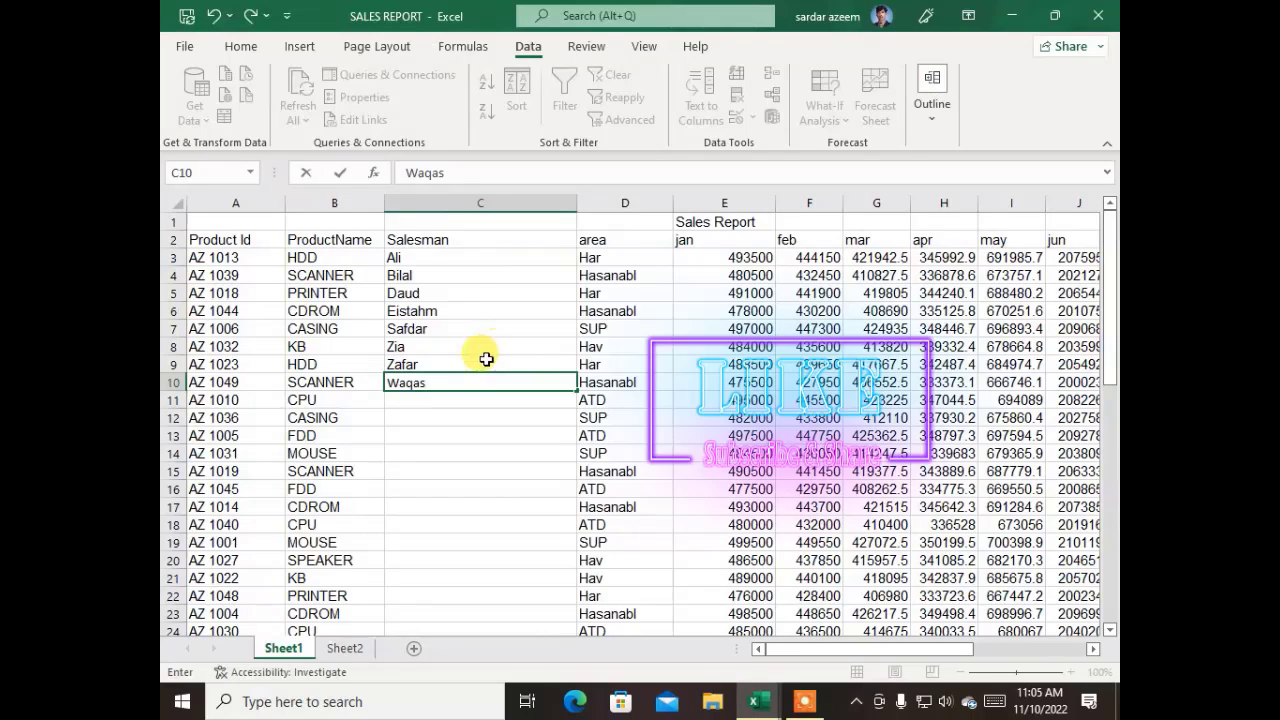
pyautogui.click(378, 466)
pyautogui.click(441, 417)
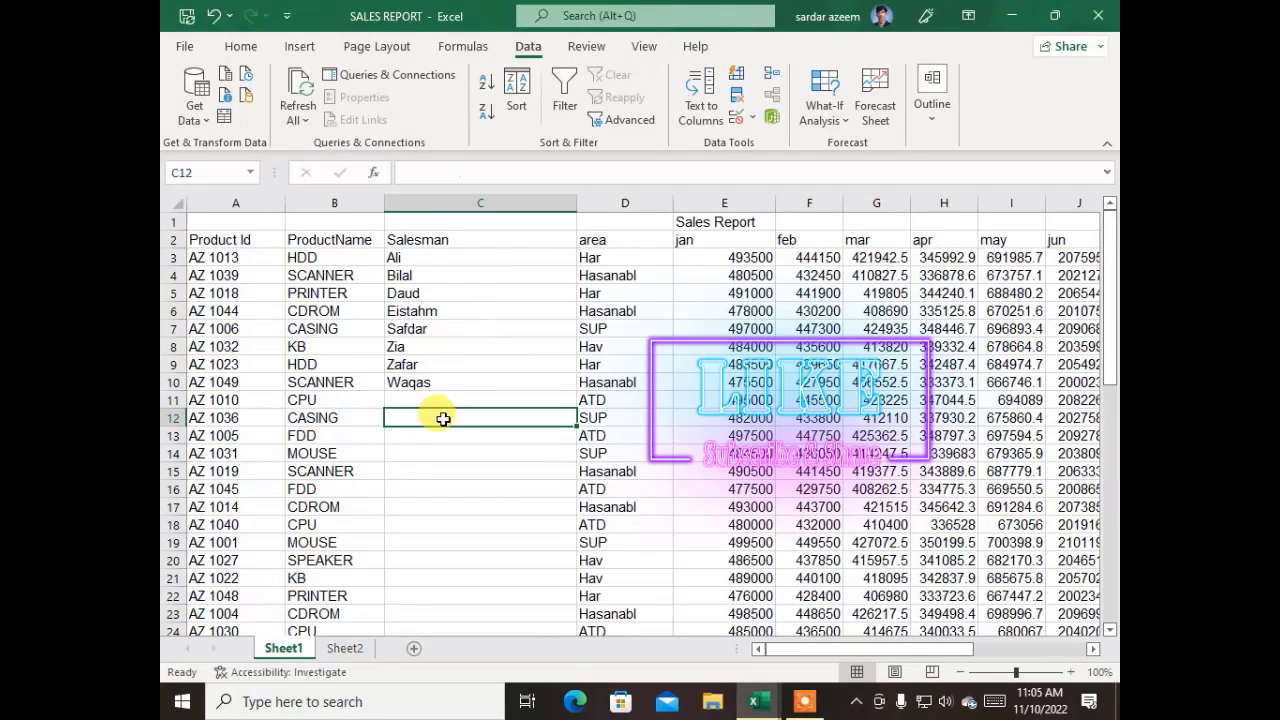
# Correct the spelling of the salesman's first name in cell C6.
pyautogui.click(410, 308)
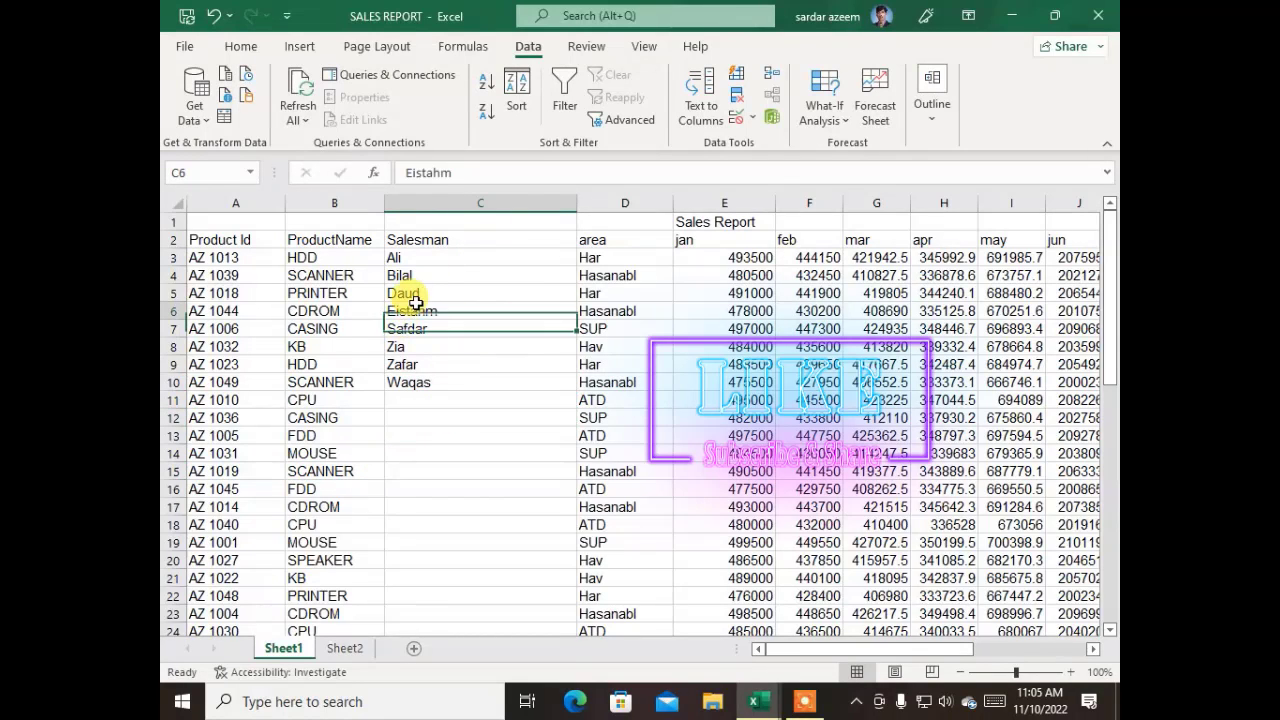
pyautogui.click(430, 173)
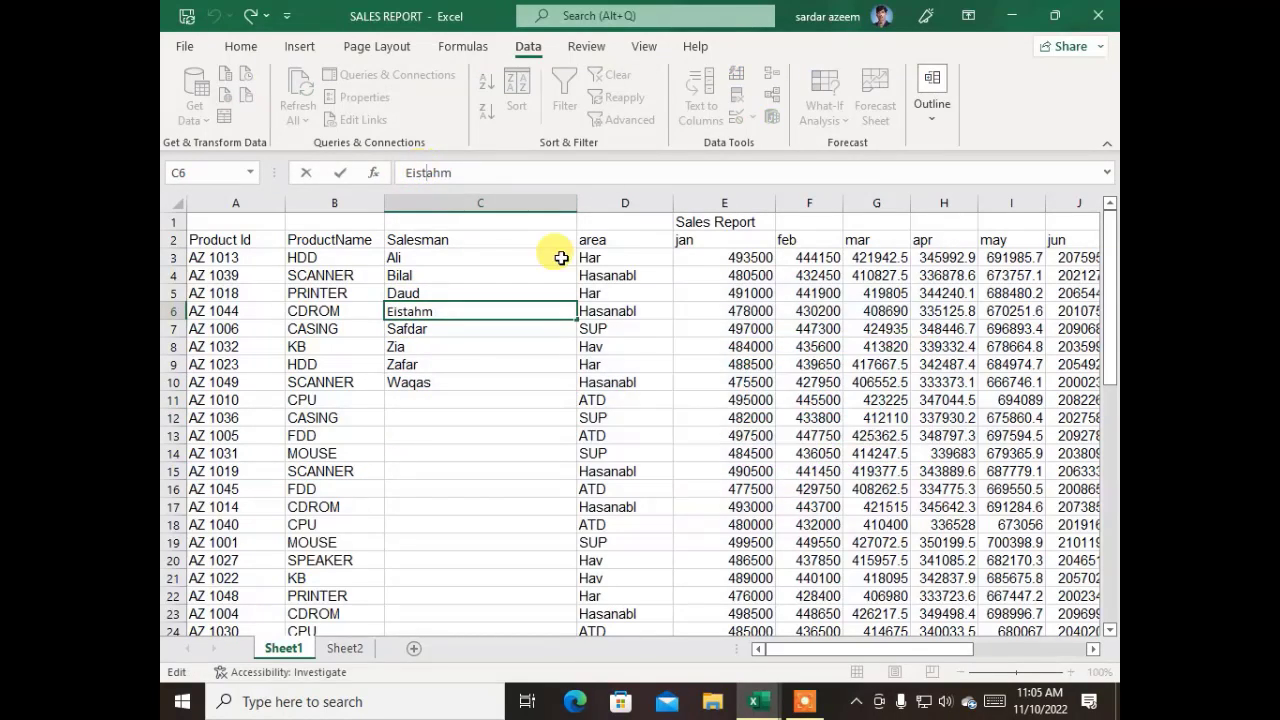
pyautogui.write('sh')
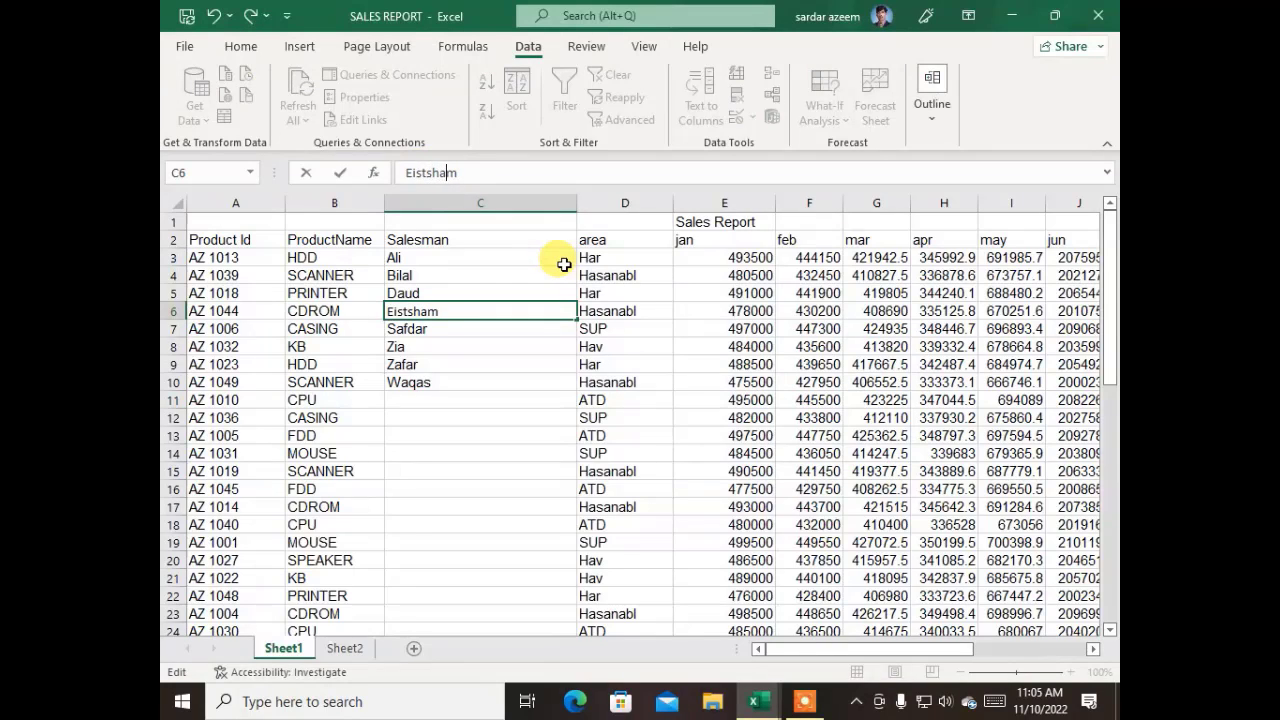
pyautogui.click(455, 427)
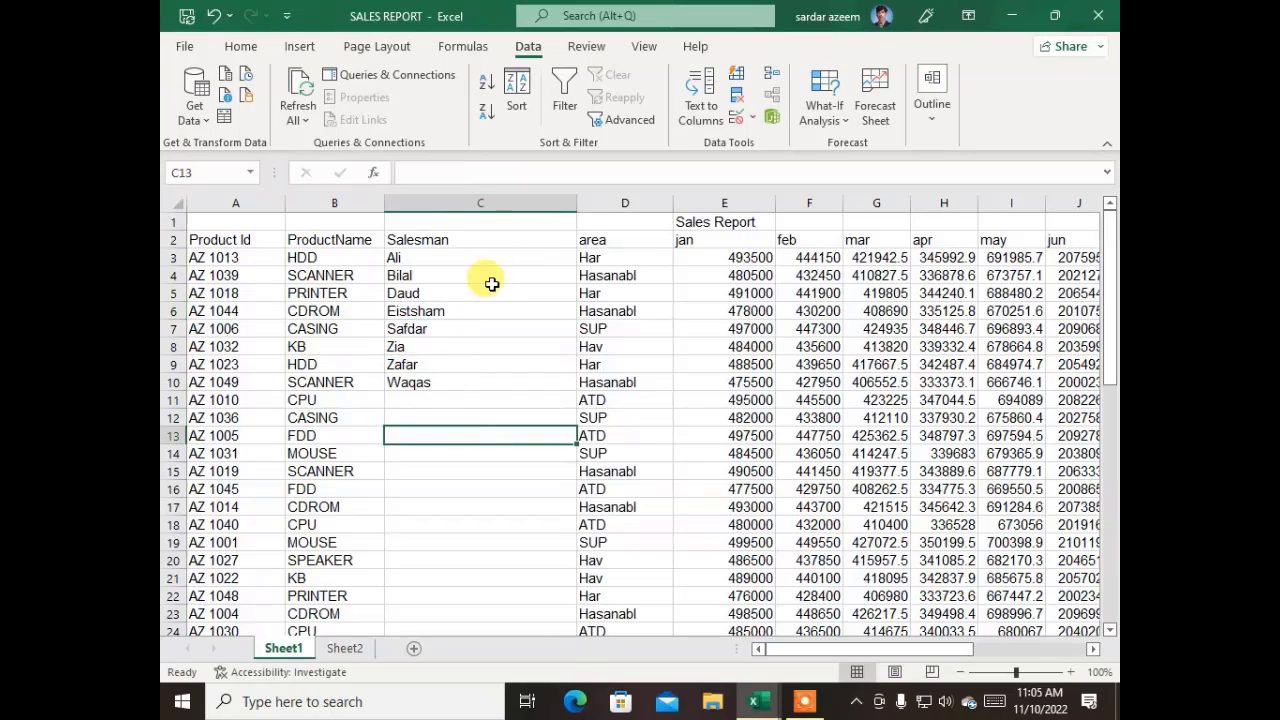
# Fill the eight names in C3:C10 down the Salesman column to the end of the table.
pyautogui.moveTo(500, 257); pyautogui.dragTo(498, 376)
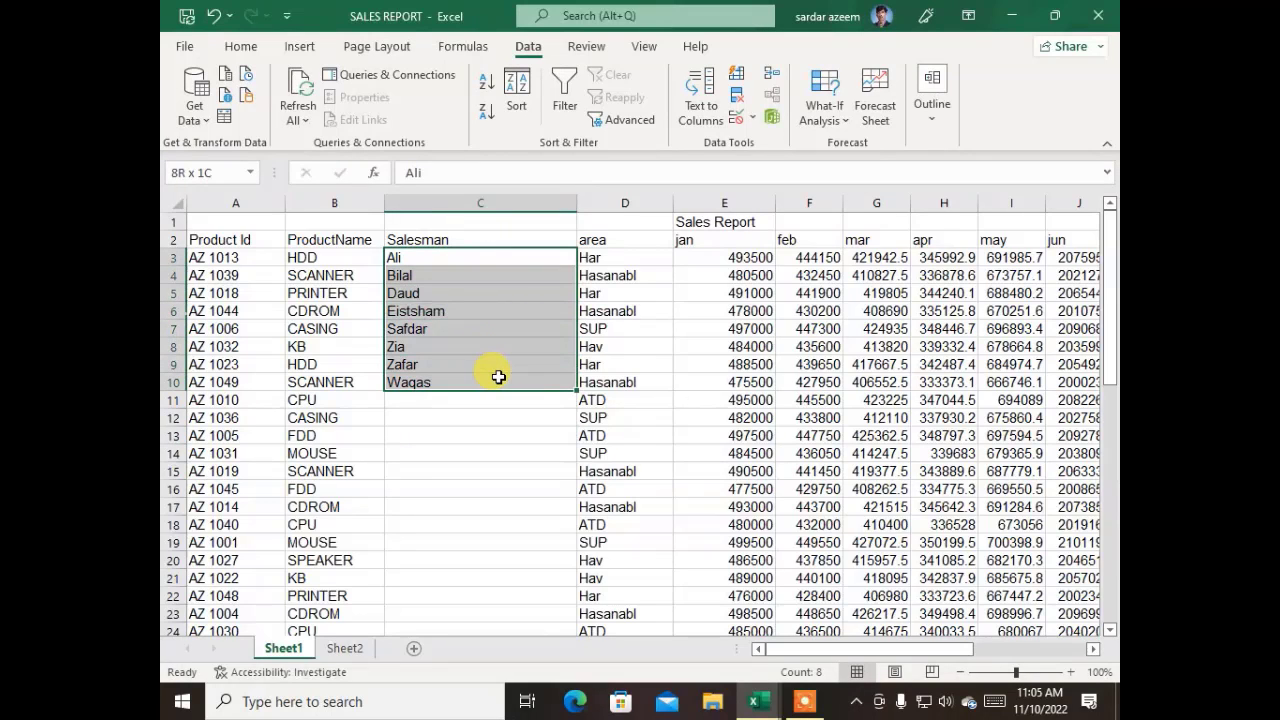
pyautogui.doubleClick(576, 390)
pyautogui.click(491, 418)
pyautogui.click(491, 418)
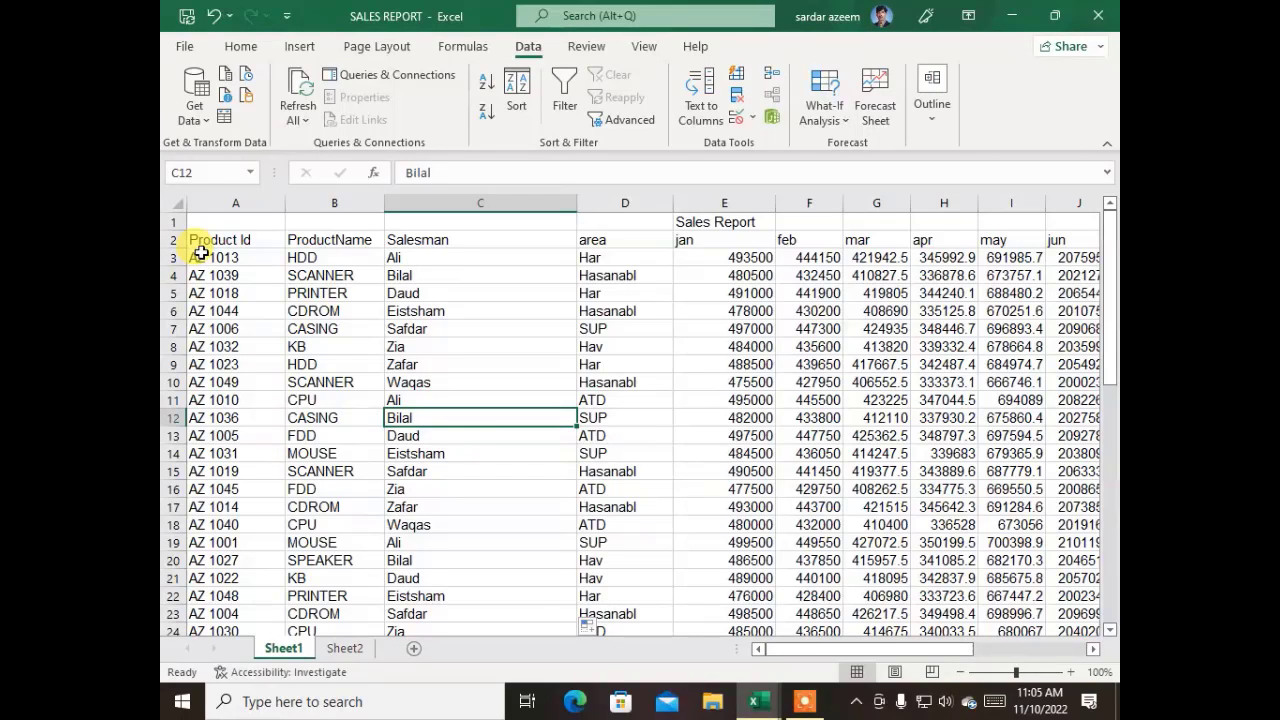
# Sort the whole sales table from header row 2 to row 53 by Salesman on cell values, A to Z.
pyautogui.moveTo(195, 240); pyautogui.dragTo(765, 678)
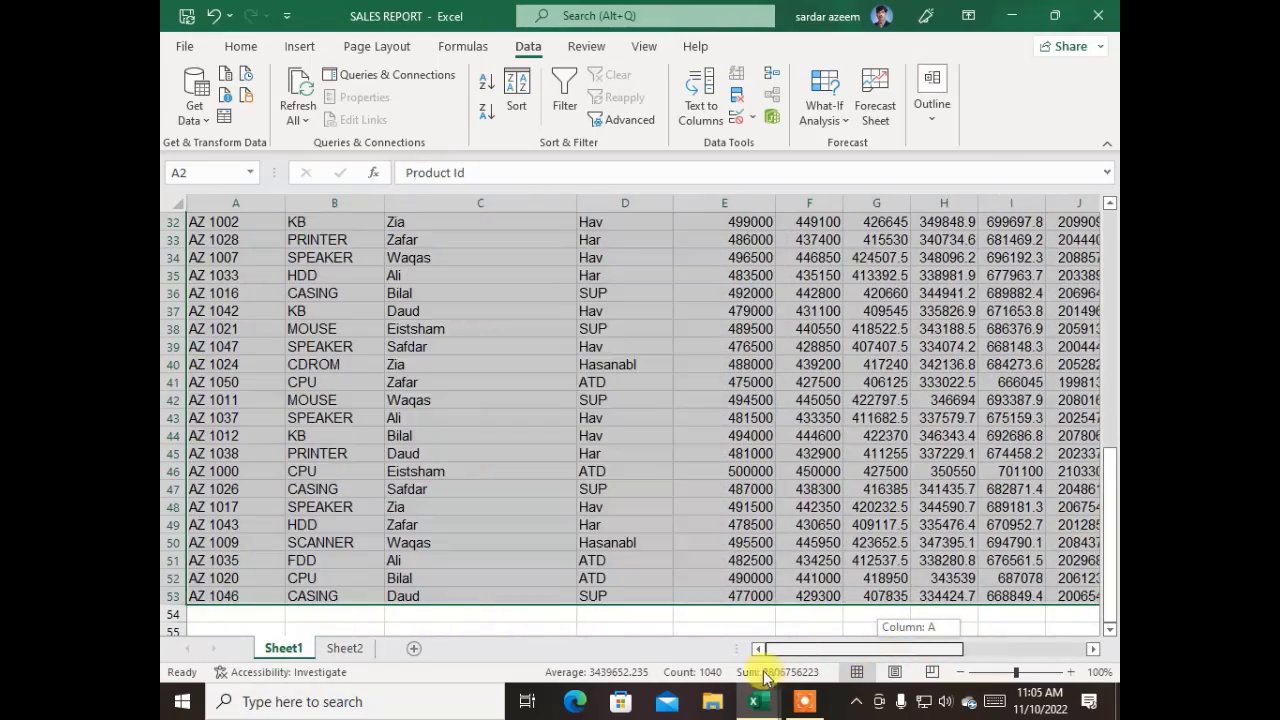
pyautogui.scroll(10, 600, 506)
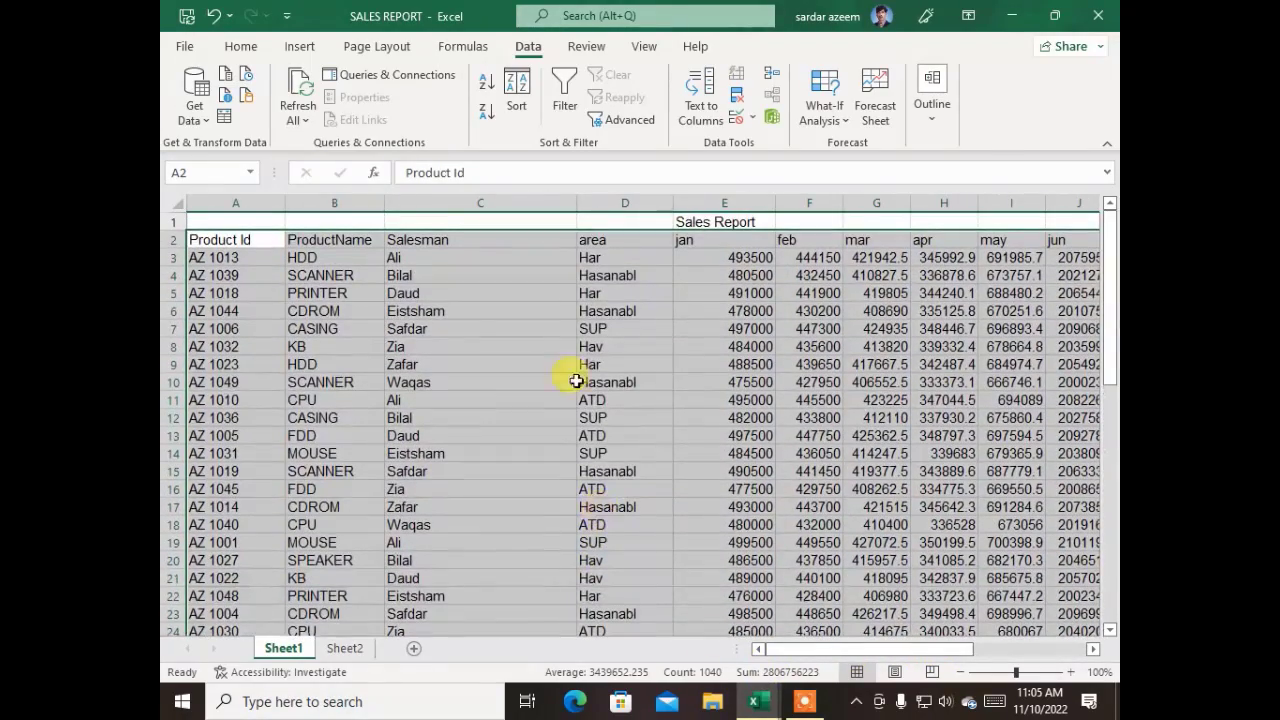
pyautogui.click(512, 102)
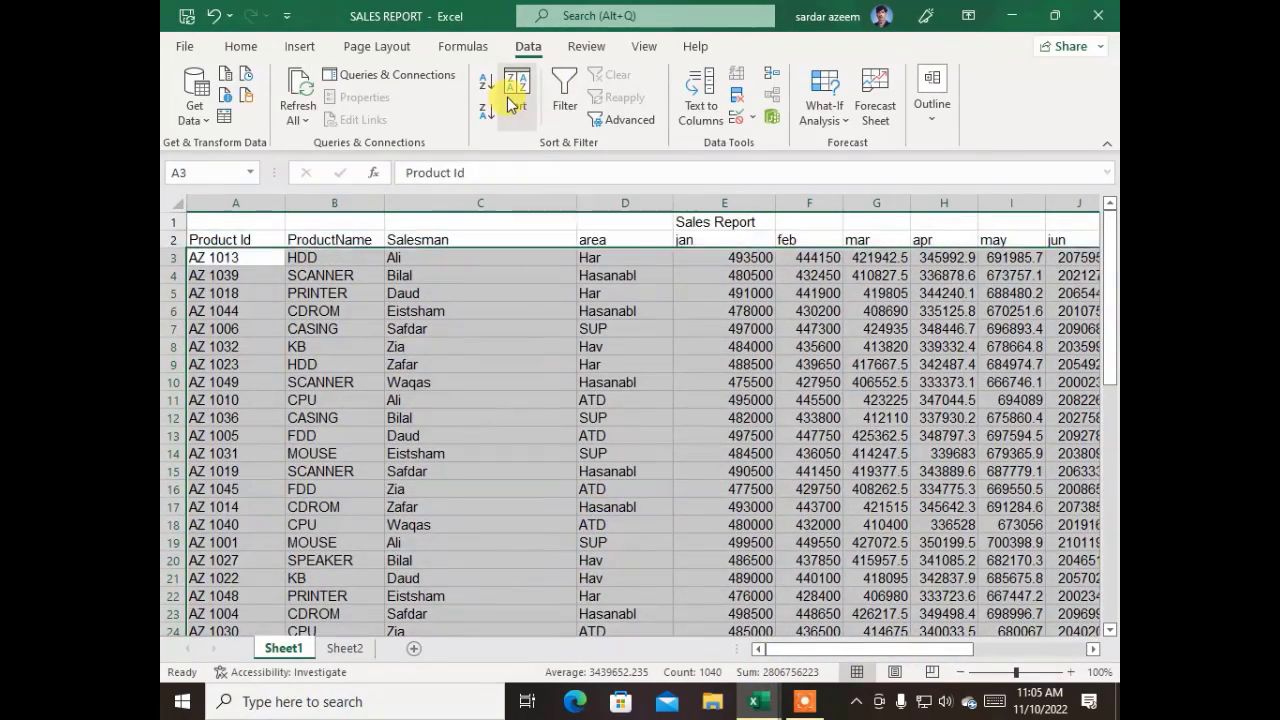
pyautogui.click(493, 145)
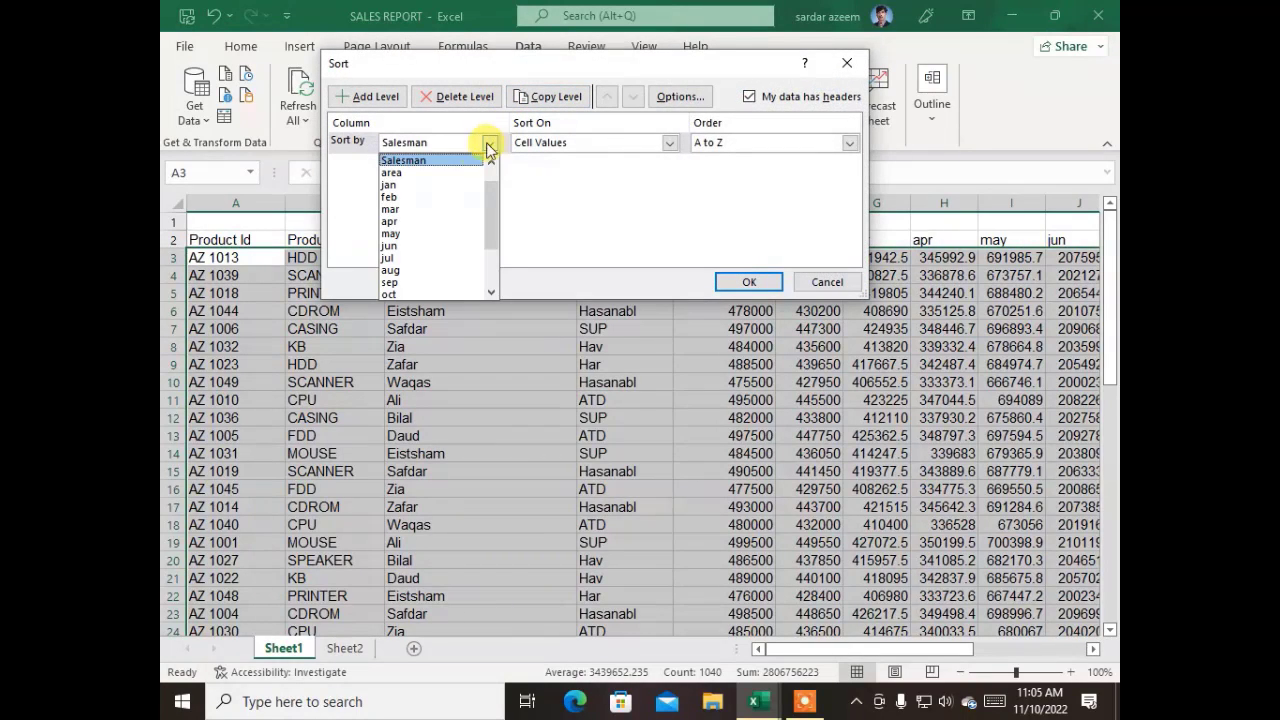
pyautogui.click(455, 158)
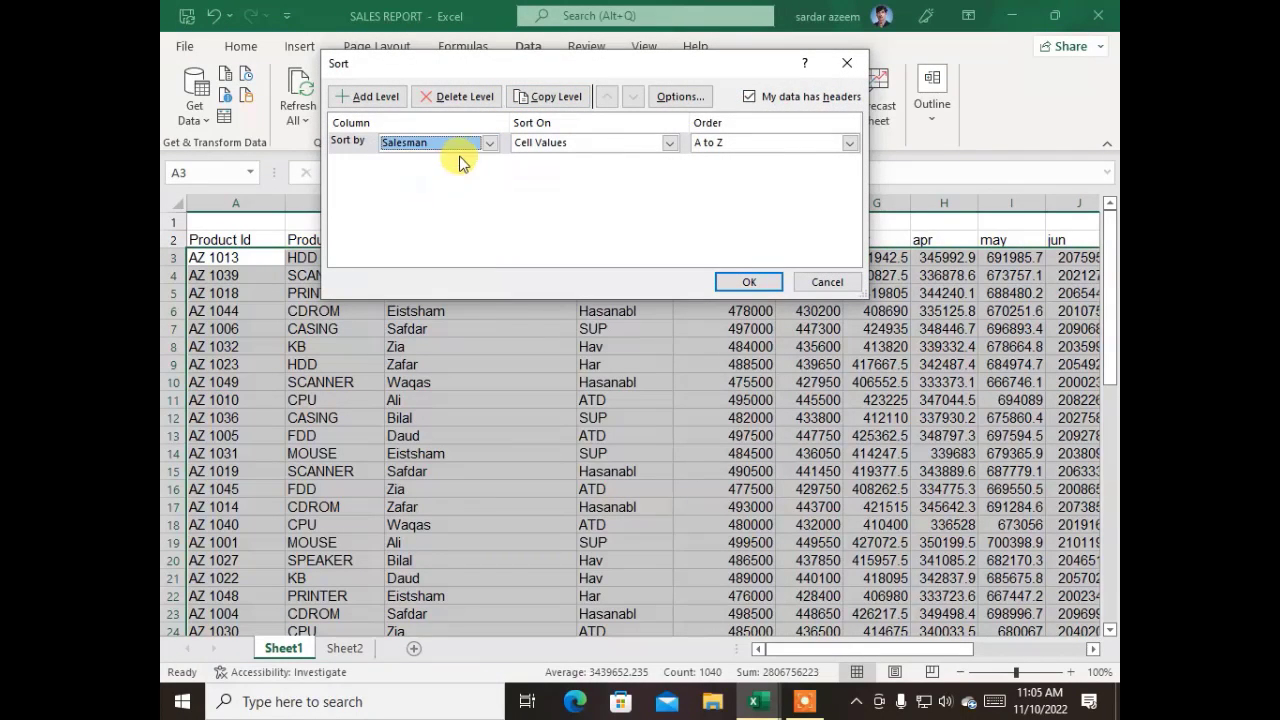
pyautogui.click(747, 141)
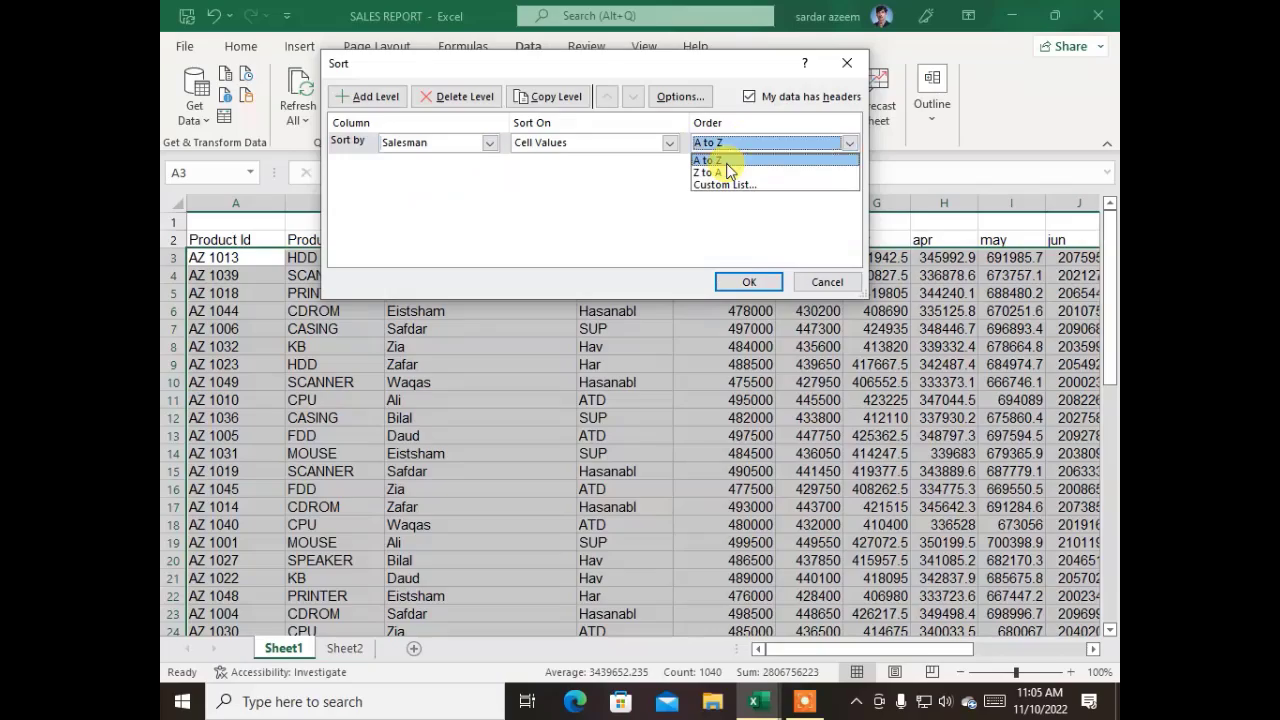
pyautogui.click(722, 160)
pyautogui.click(741, 283)
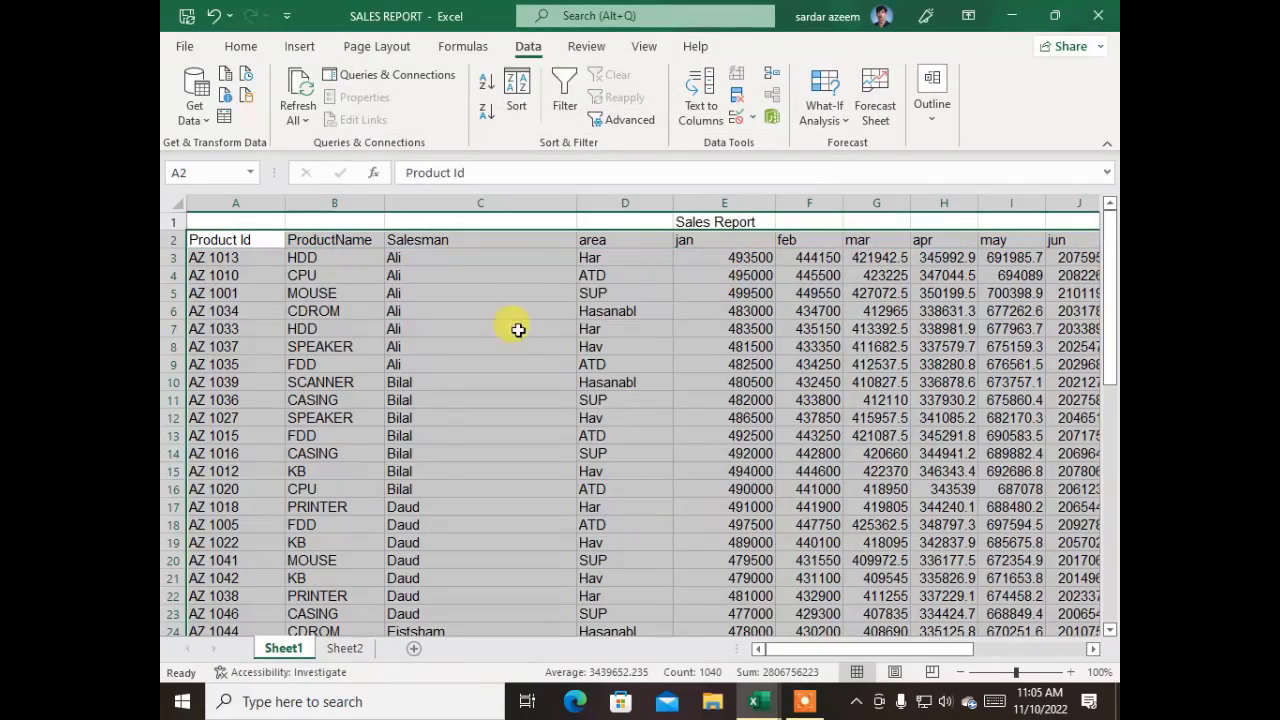
# Start a Subtotal on the sorted sales table and set it to group at each change in Salesman.
pyautogui.scroll(-10, 430, 295)
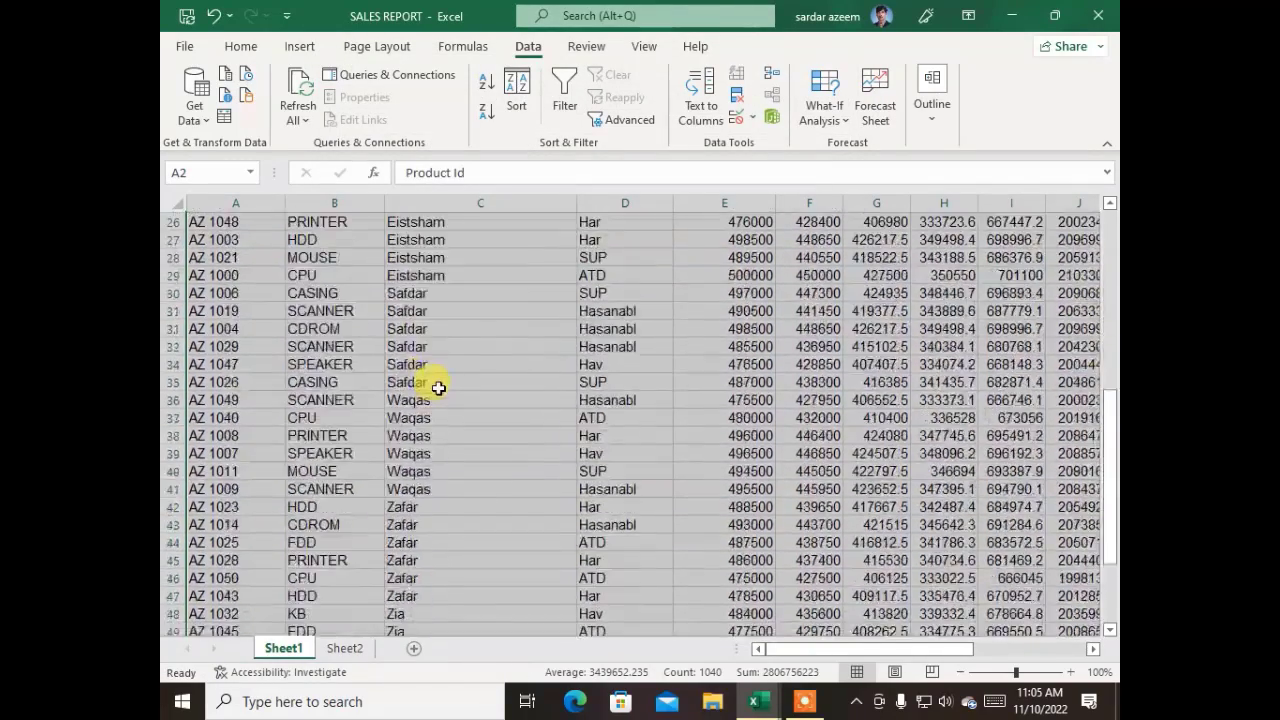
pyautogui.scroll(-2, 448, 383)
pyautogui.scroll(12, 460, 377)
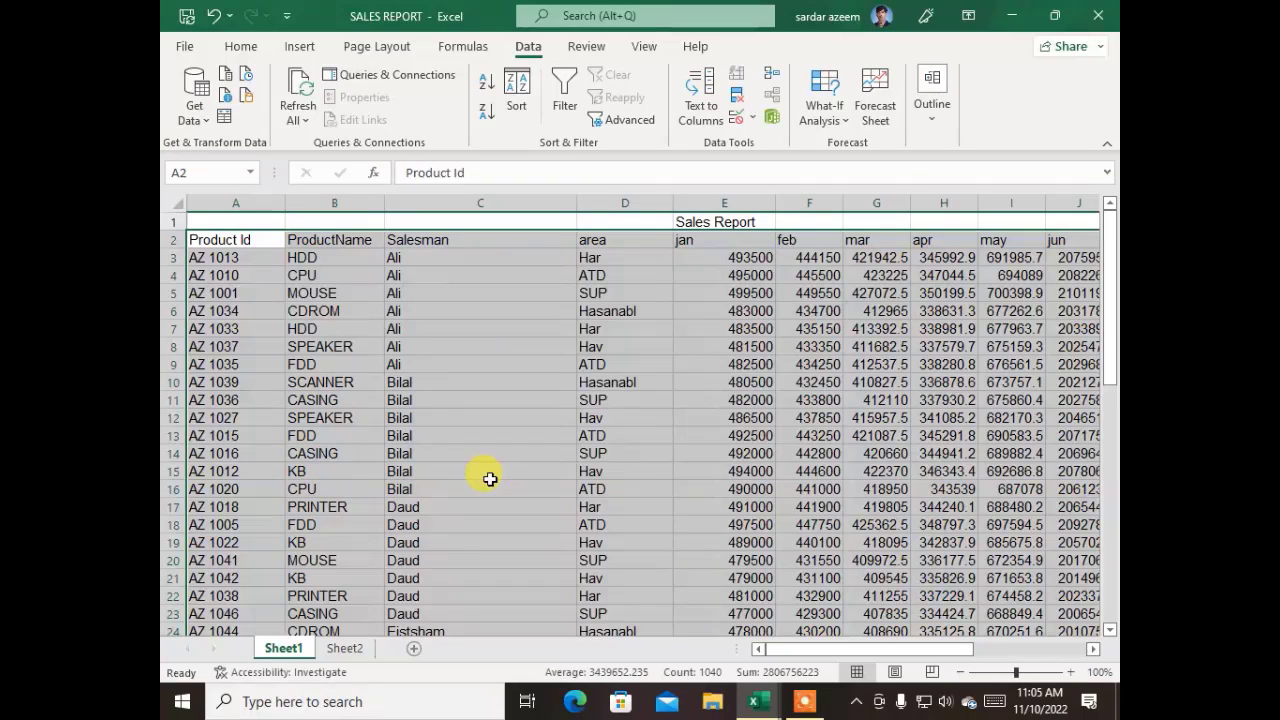
pyautogui.click(939, 122)
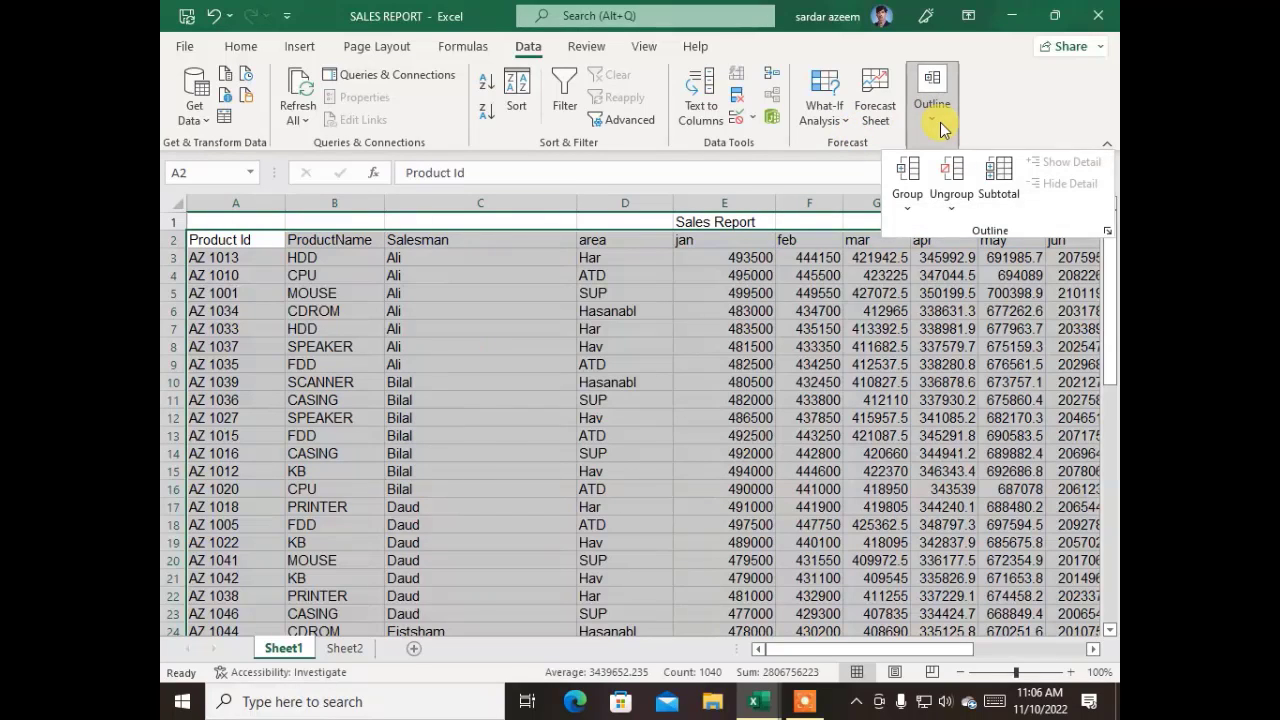
pyautogui.click(1000, 190)
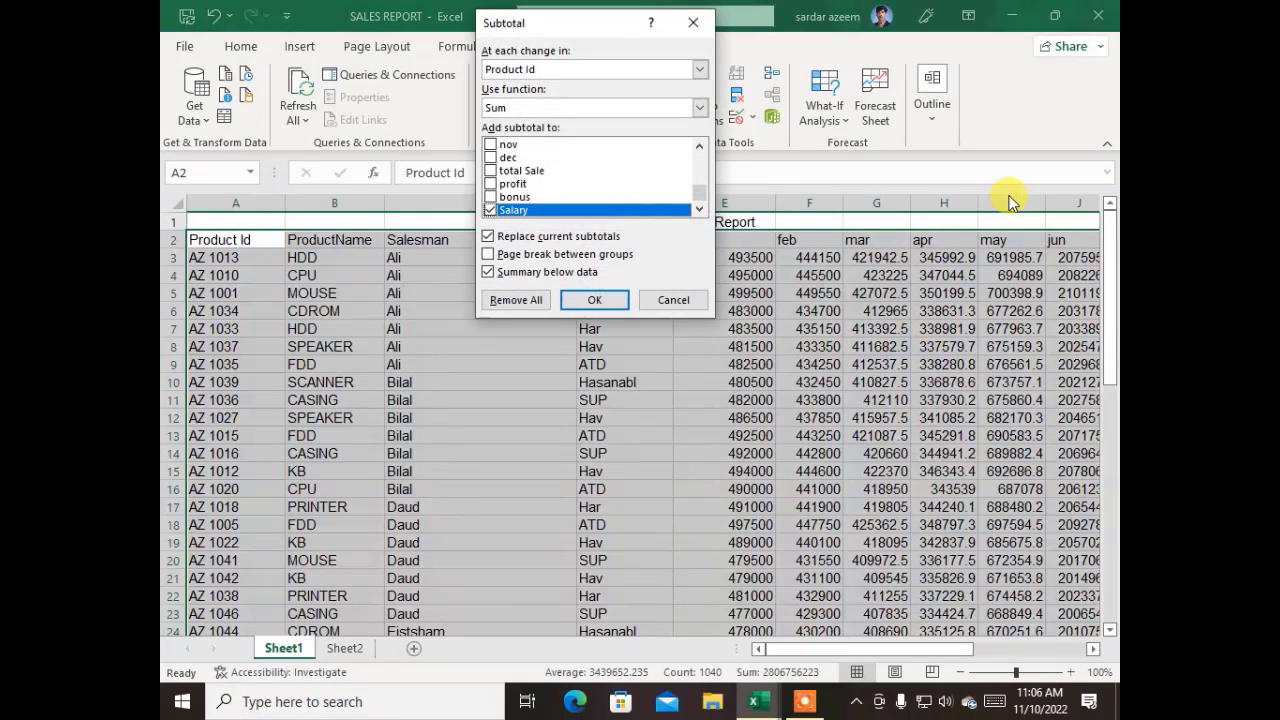
pyautogui.click(553, 72)
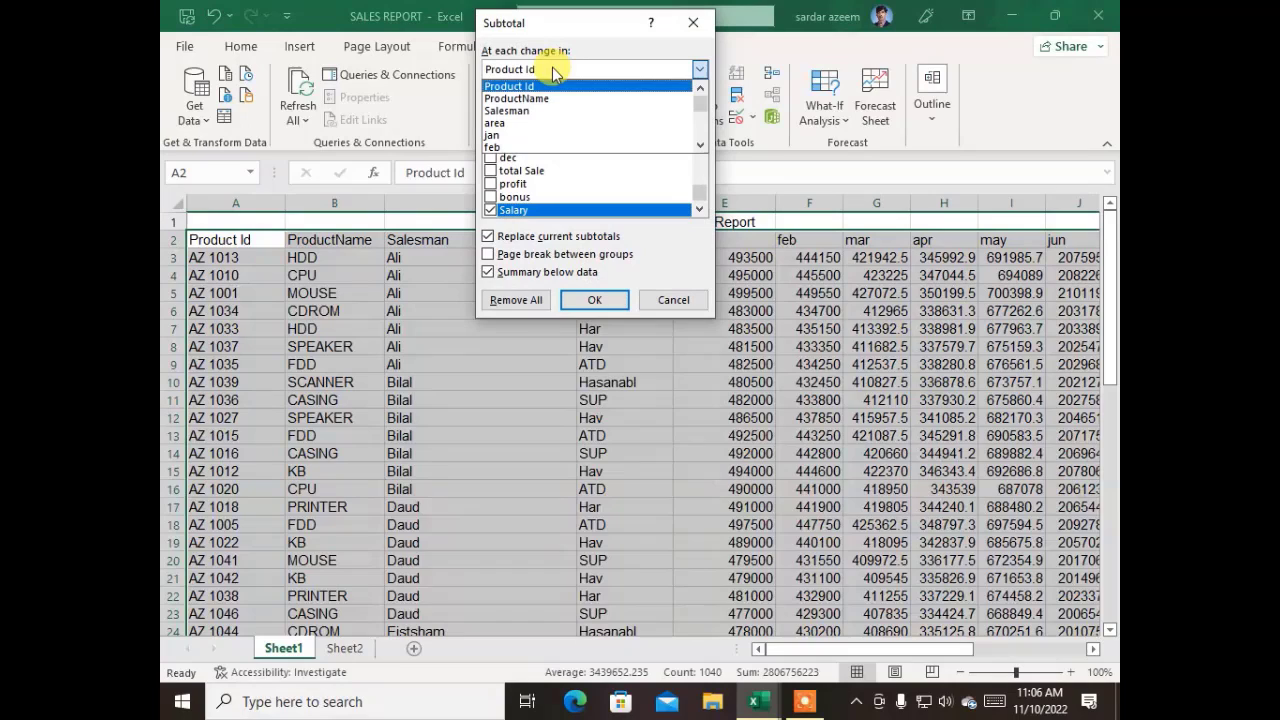
pyautogui.click(508, 111)
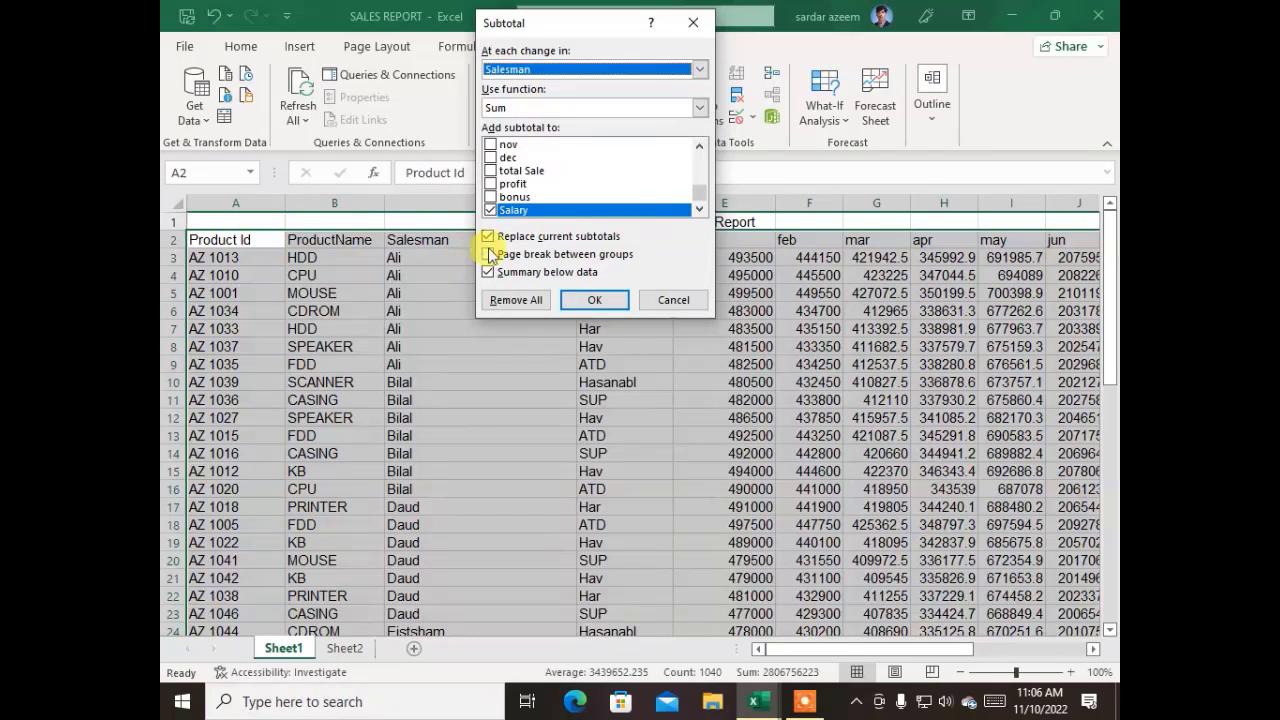
# Include total Sale, profit and bonus along with Salary in the subtotals, keep the Sum function, and apply them.
pyautogui.click(491, 171)
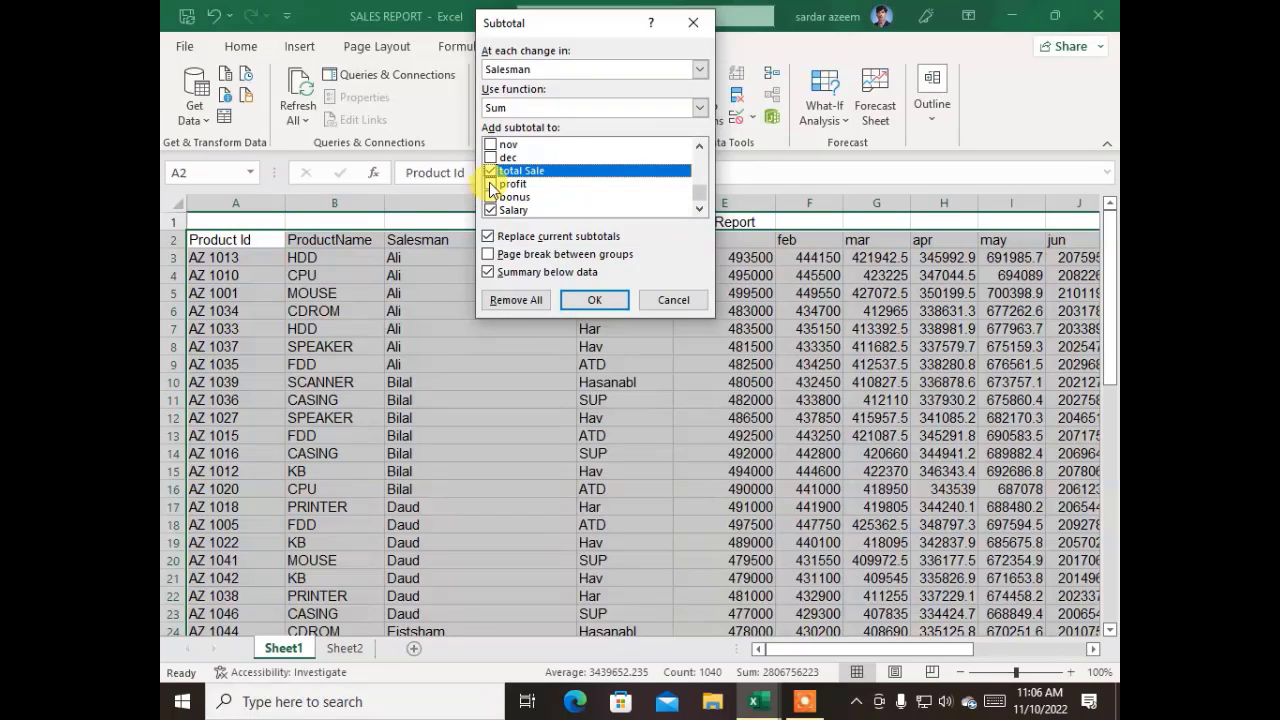
pyautogui.click(491, 184)
pyautogui.click(490, 197)
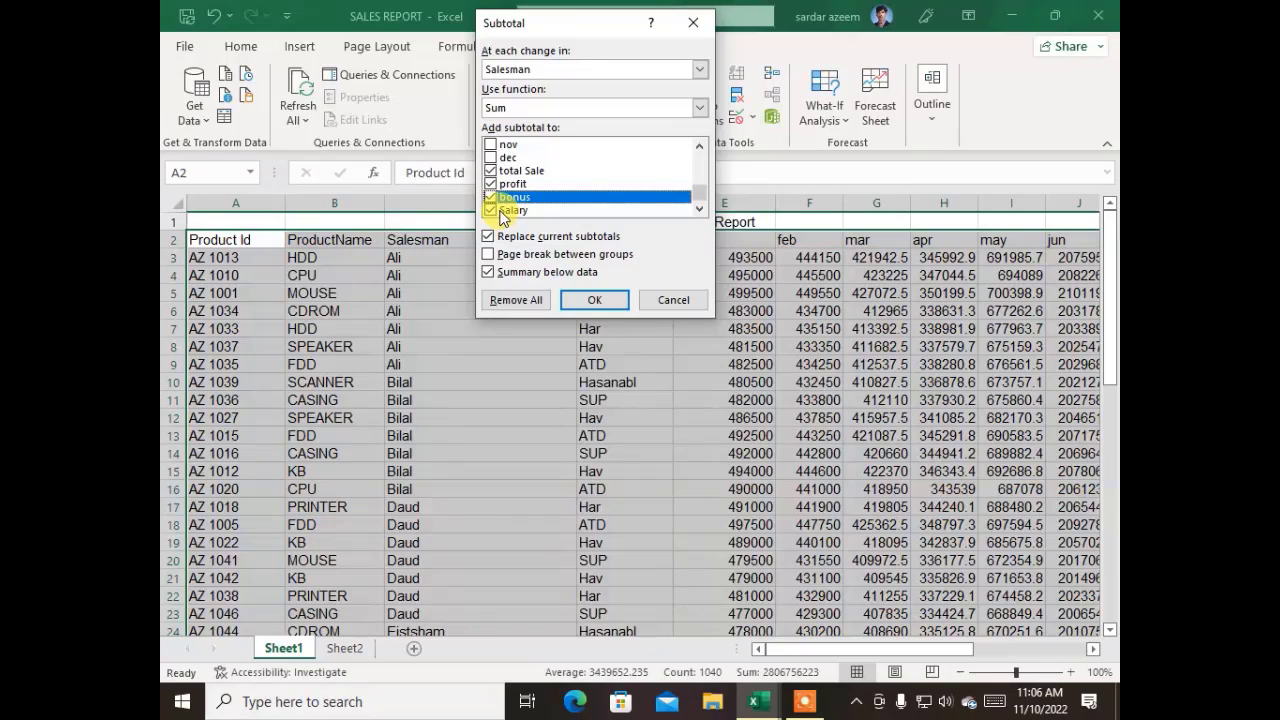
pyautogui.click(575, 109)
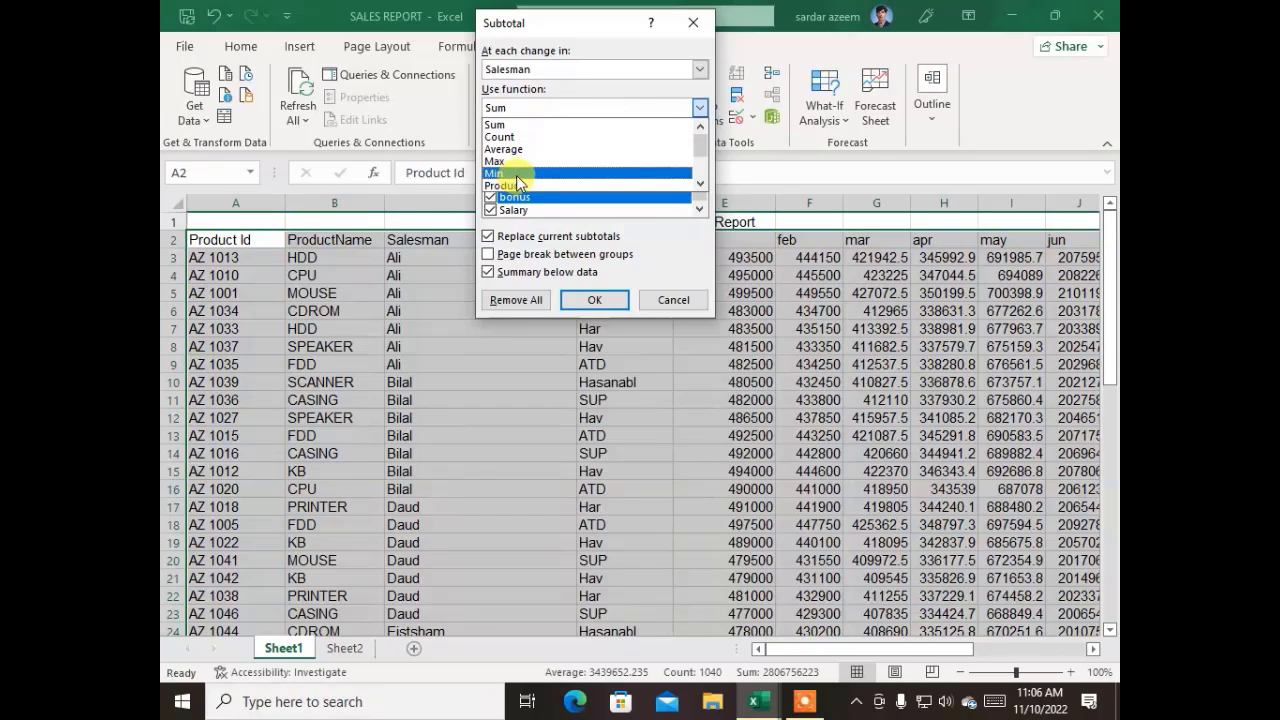
pyautogui.click(557, 124)
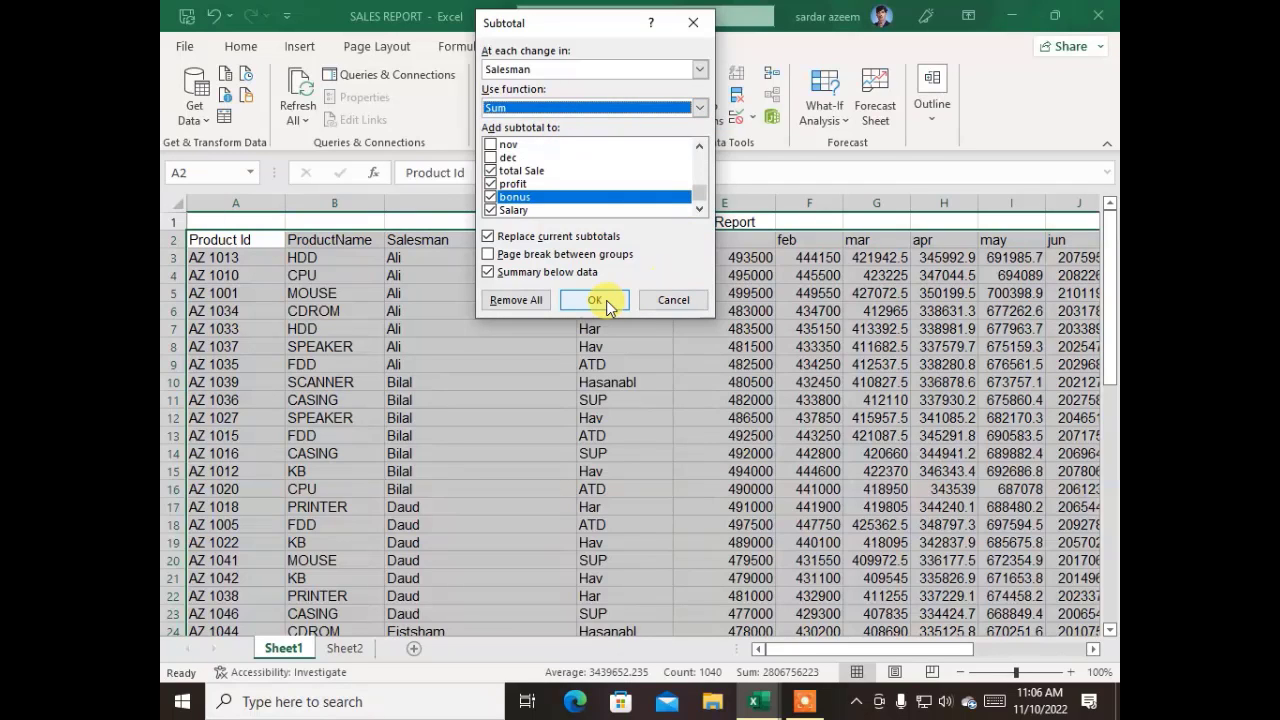
pyautogui.click(607, 305)
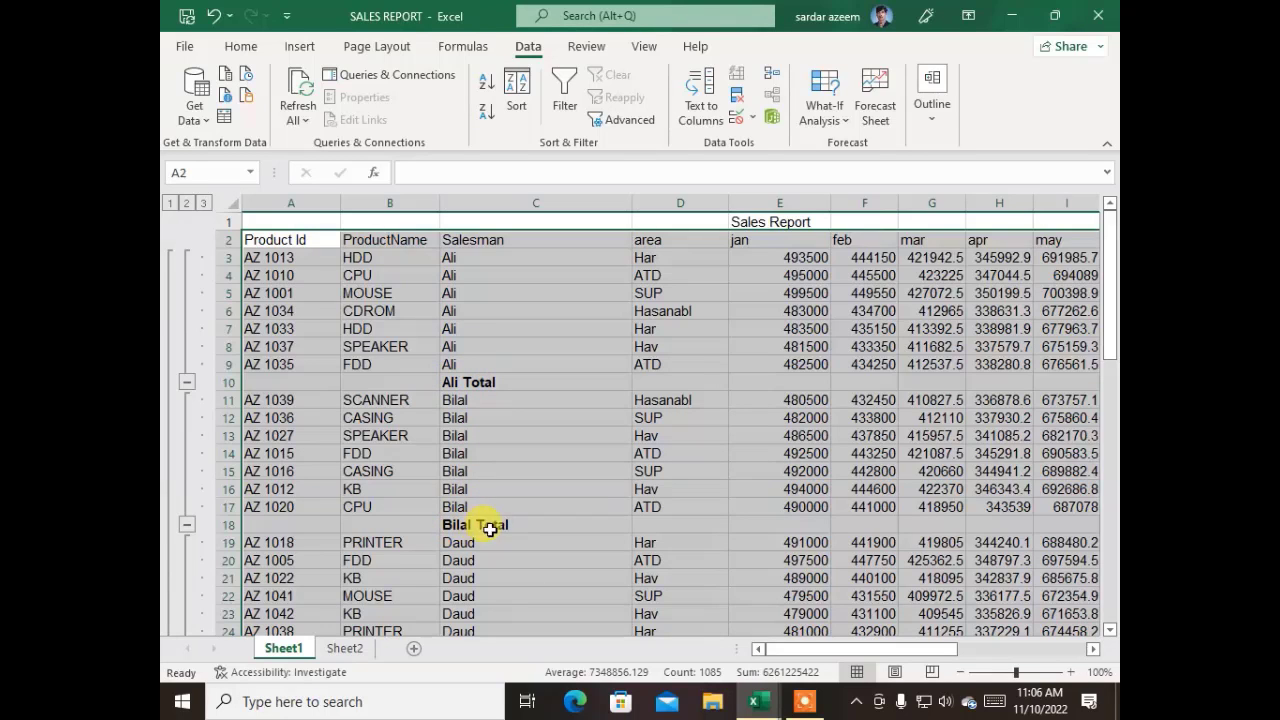
# Auto-fit the width of the total Sale column so its subtotal values show in full.
pyautogui.scroll(-10, 566, 482)
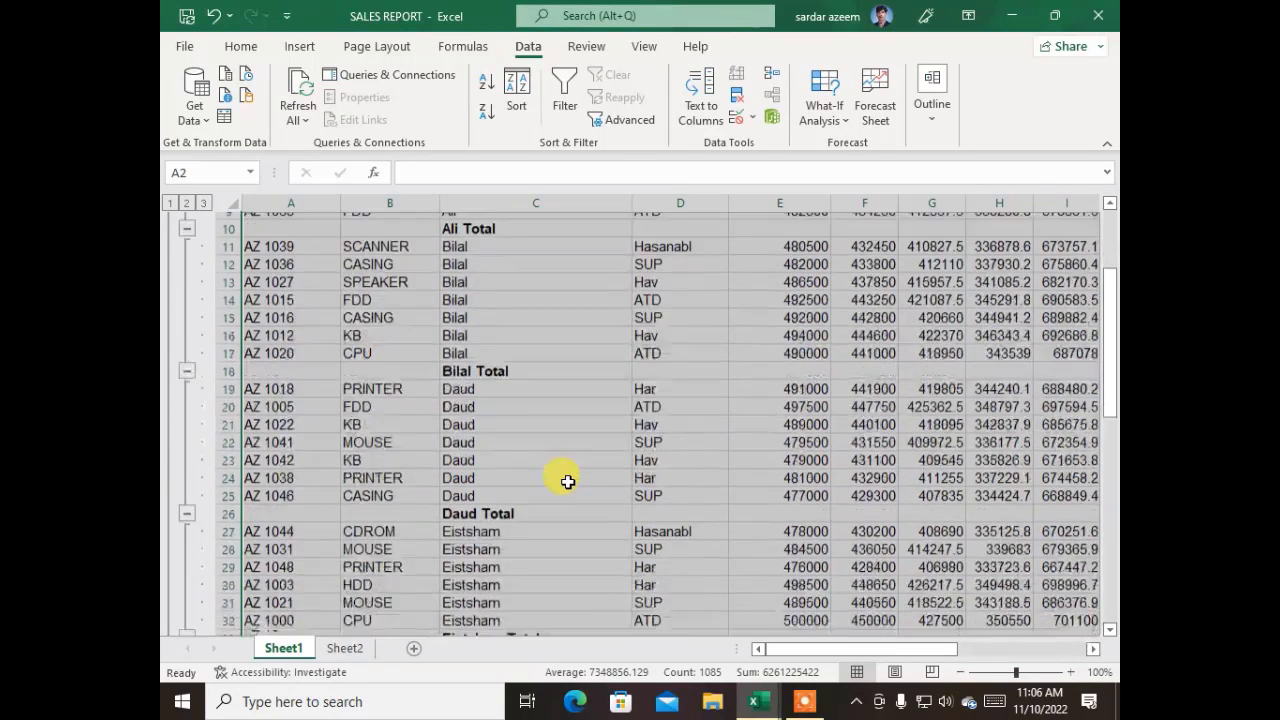
pyautogui.scroll(-7, 566, 482)
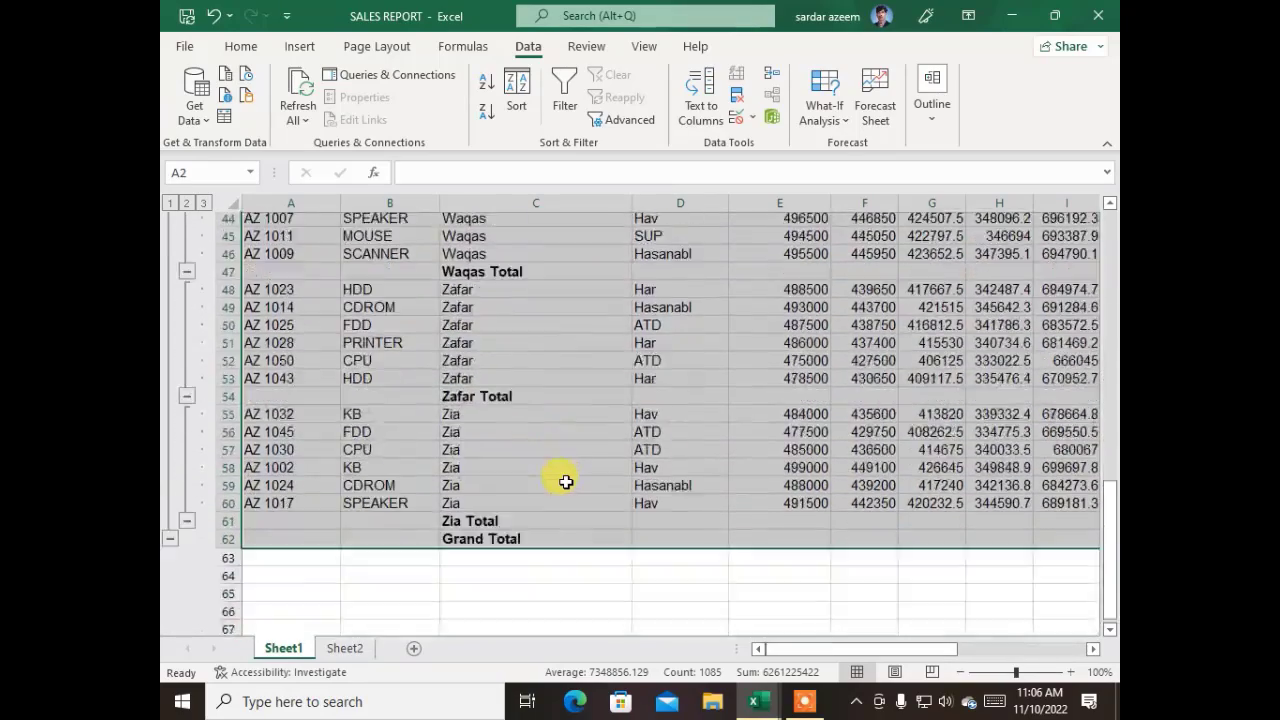
pyautogui.scroll(2, 566, 482)
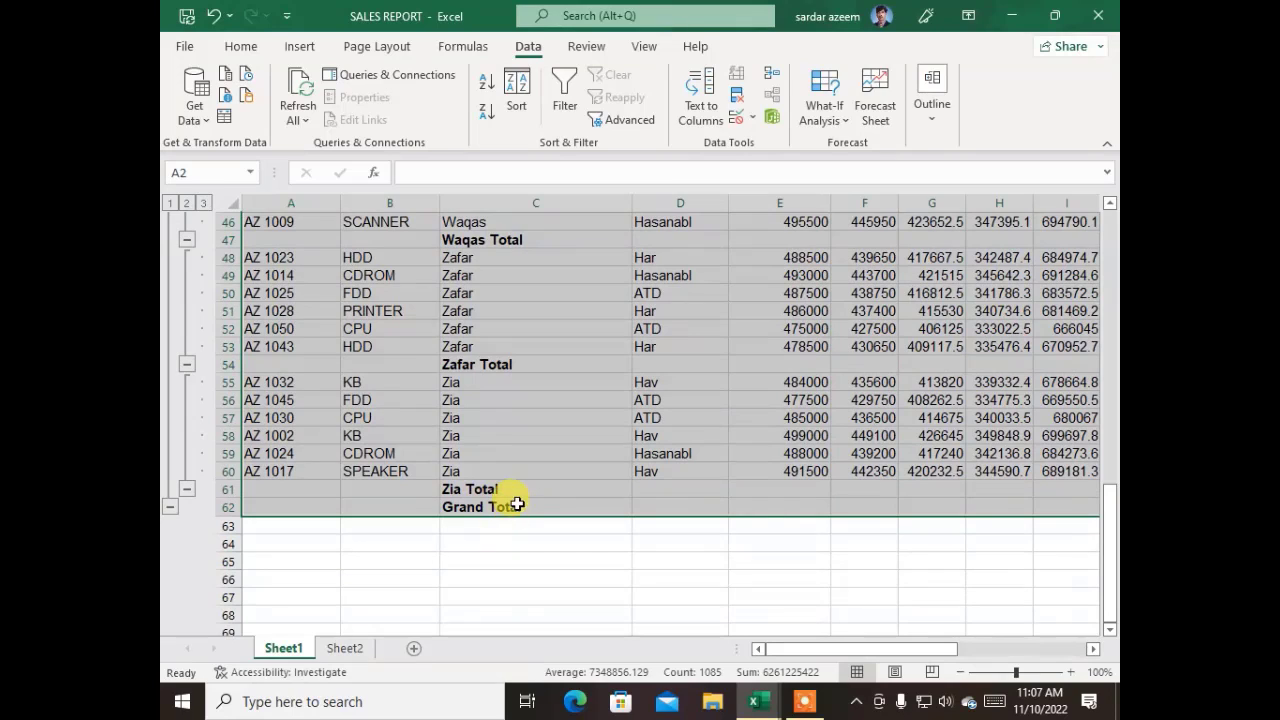
pyautogui.scroll(15, 647, 463)
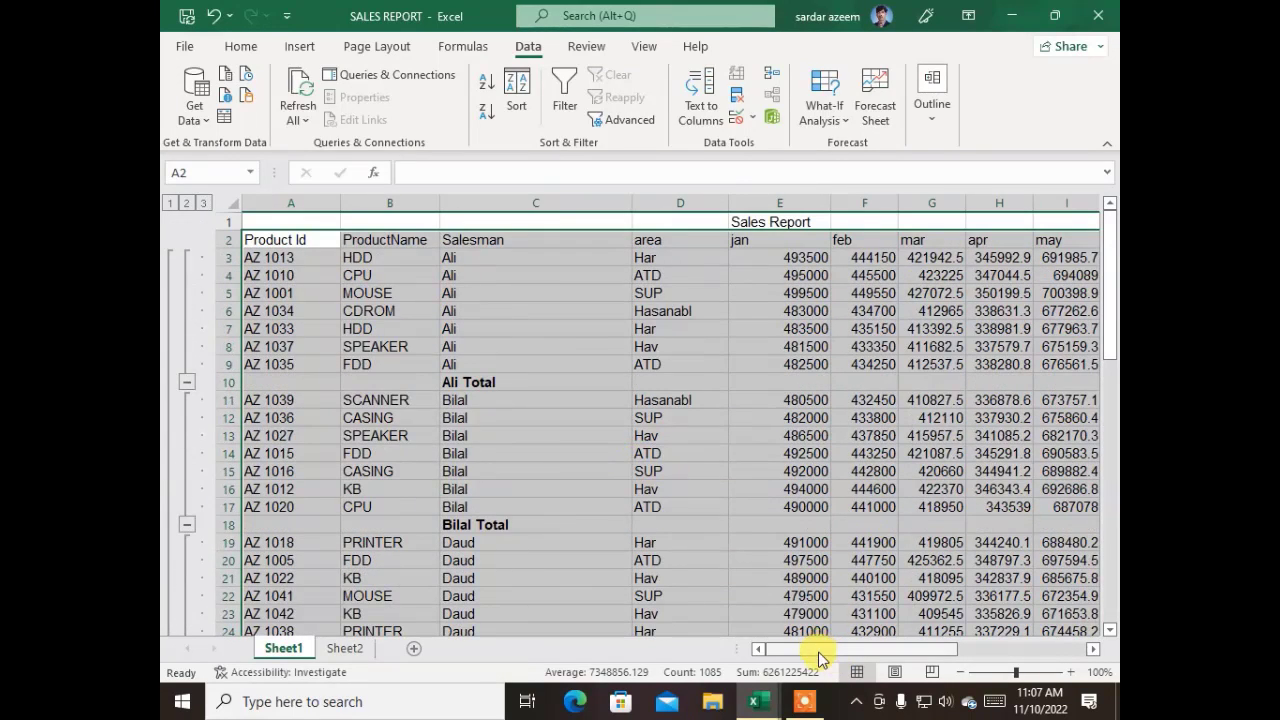
pyautogui.moveTo(820, 651); pyautogui.dragTo(960, 666)
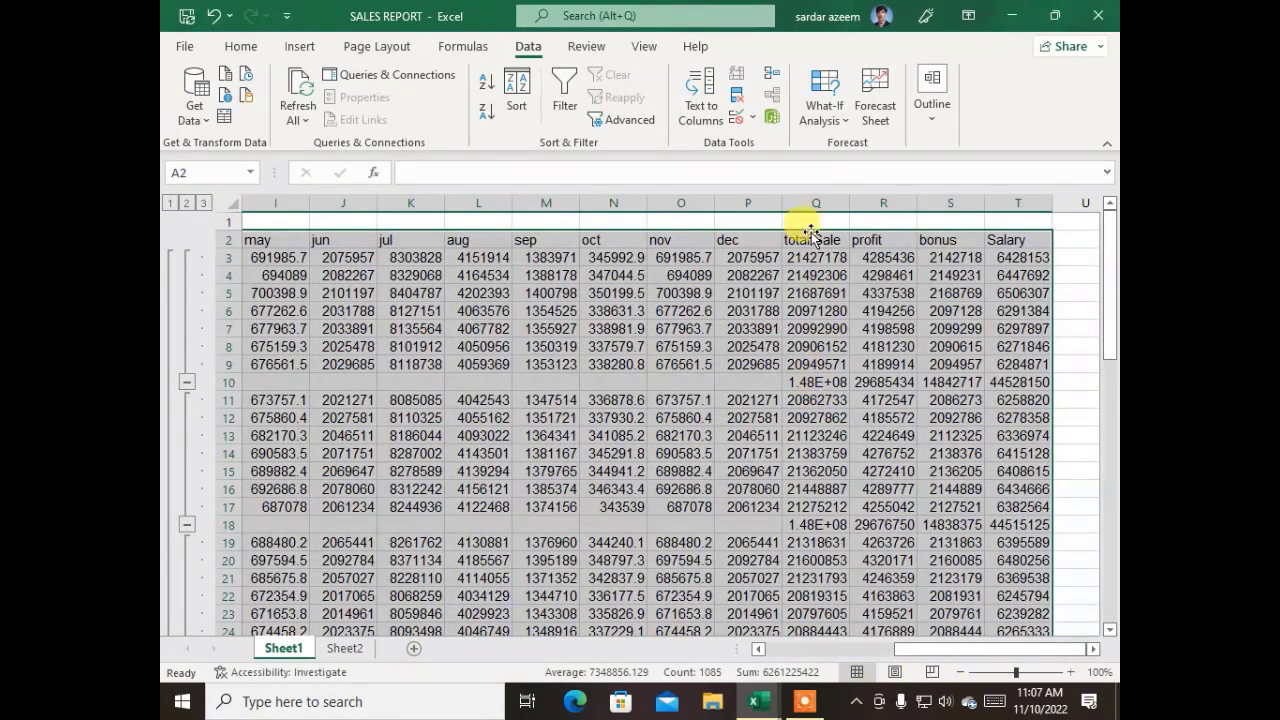
pyautogui.doubleClick(850, 203)
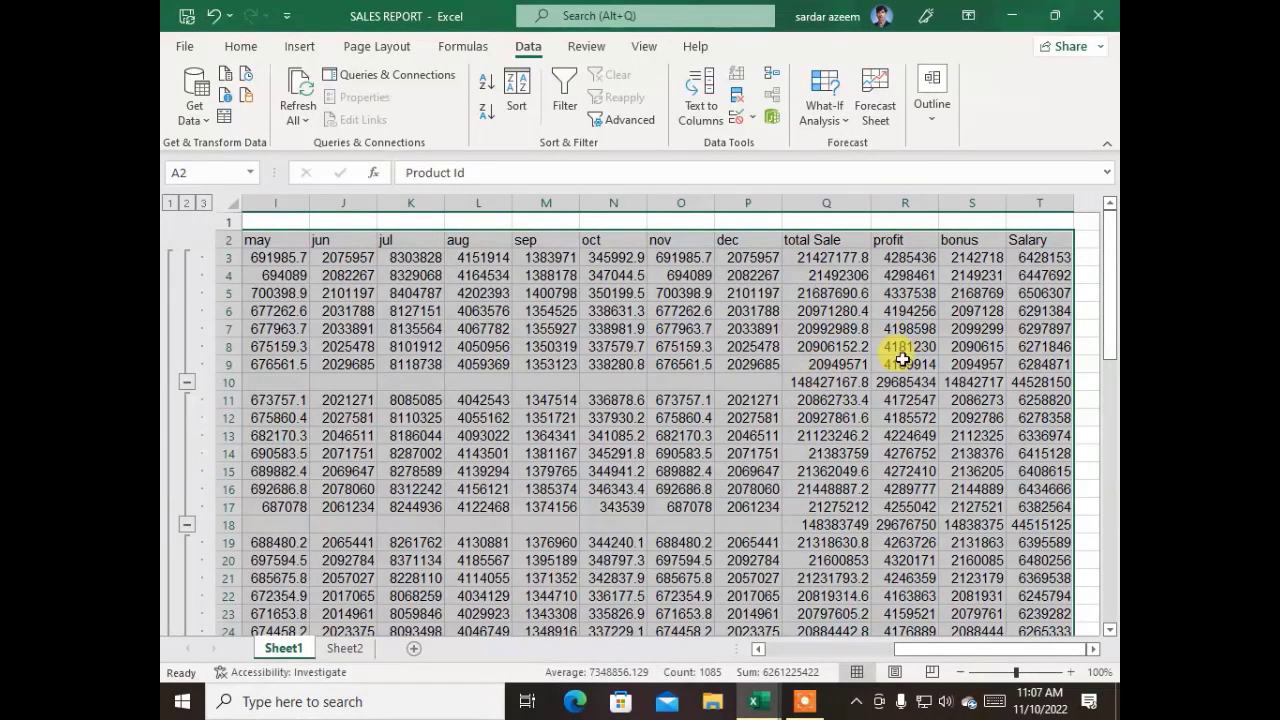
# Auto-fit the widths of the profit, bonus and Salary columns to show their full values.
pyautogui.doubleClick(936, 201)
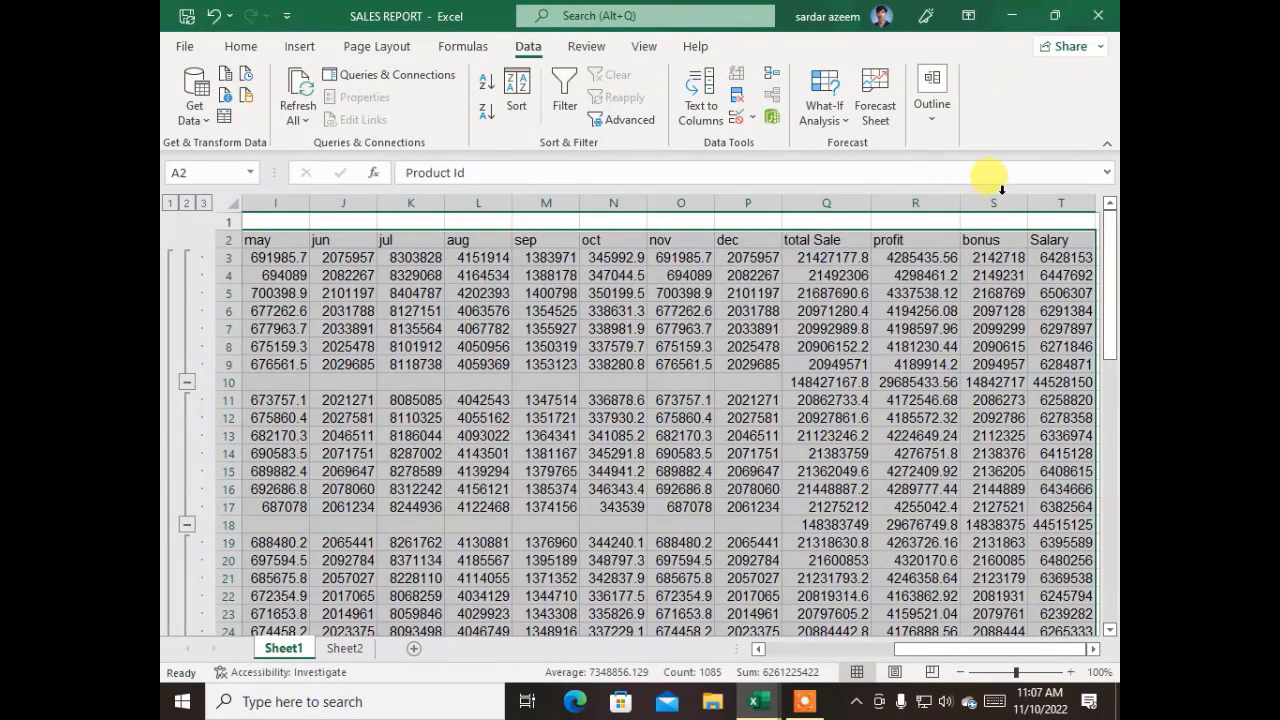
pyautogui.doubleClick(1027, 201)
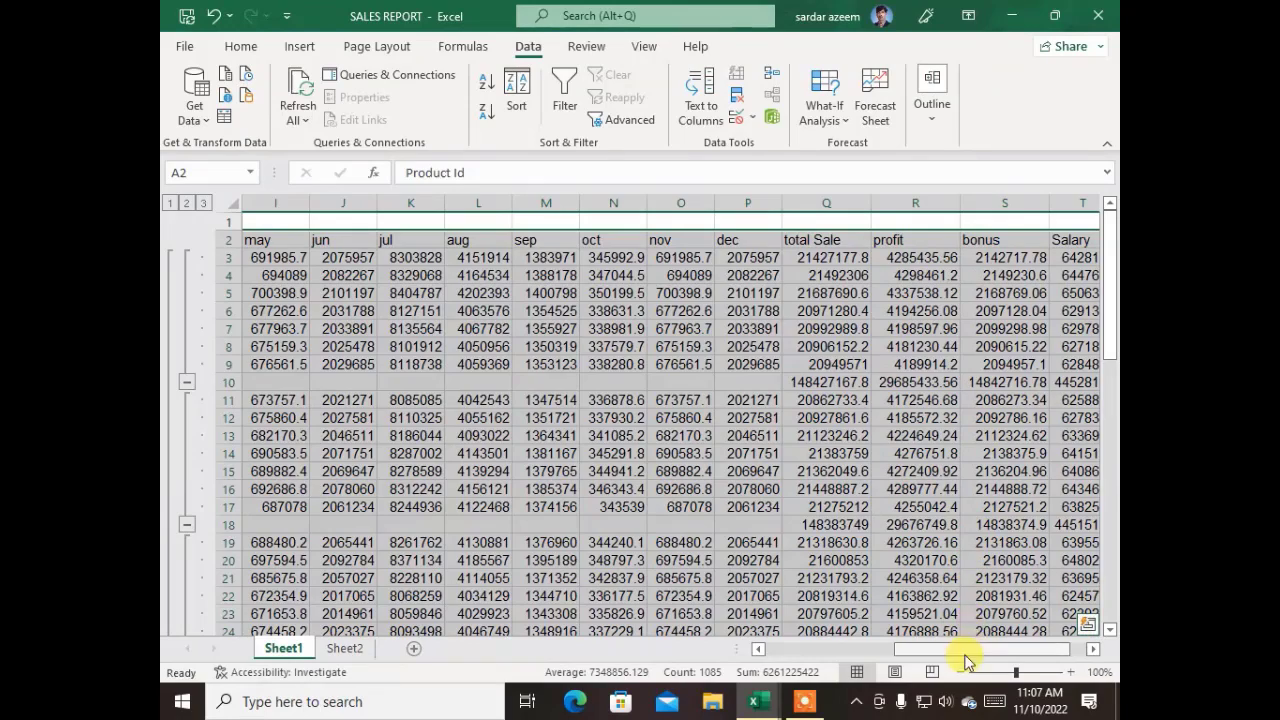
pyautogui.moveTo(968, 650); pyautogui.dragTo(1046, 585)
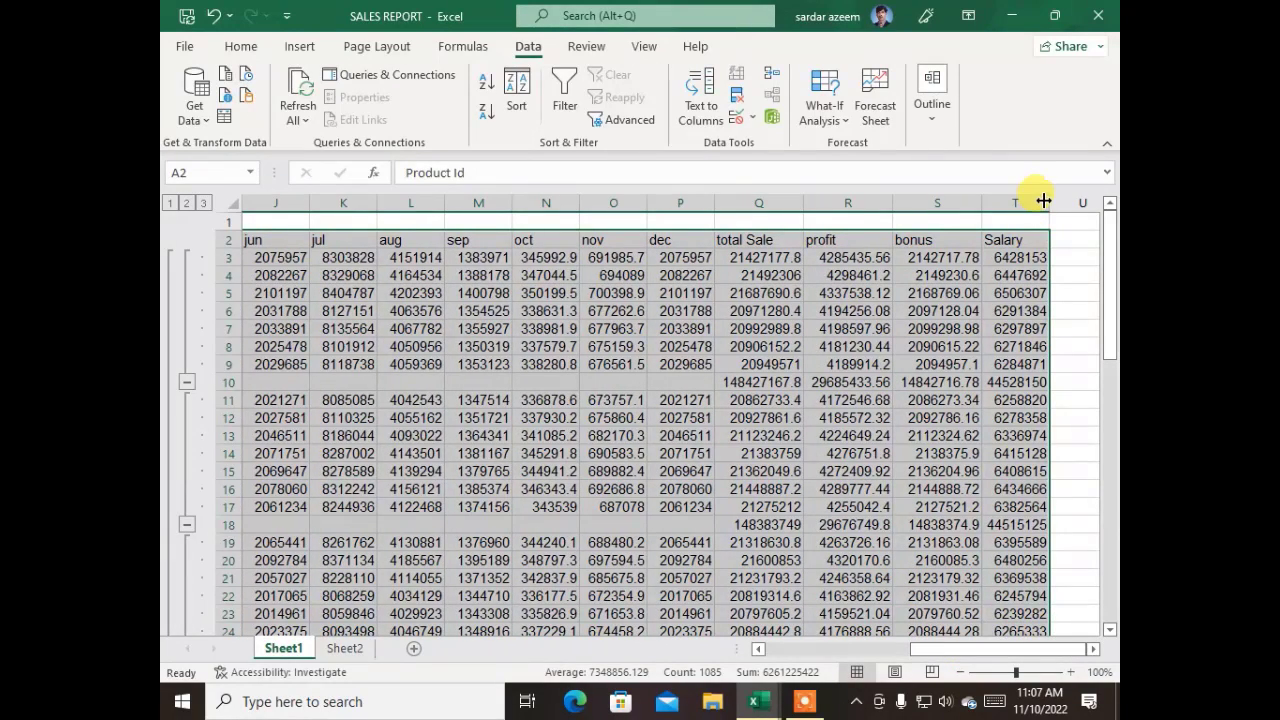
pyautogui.doubleClick(1048, 202)
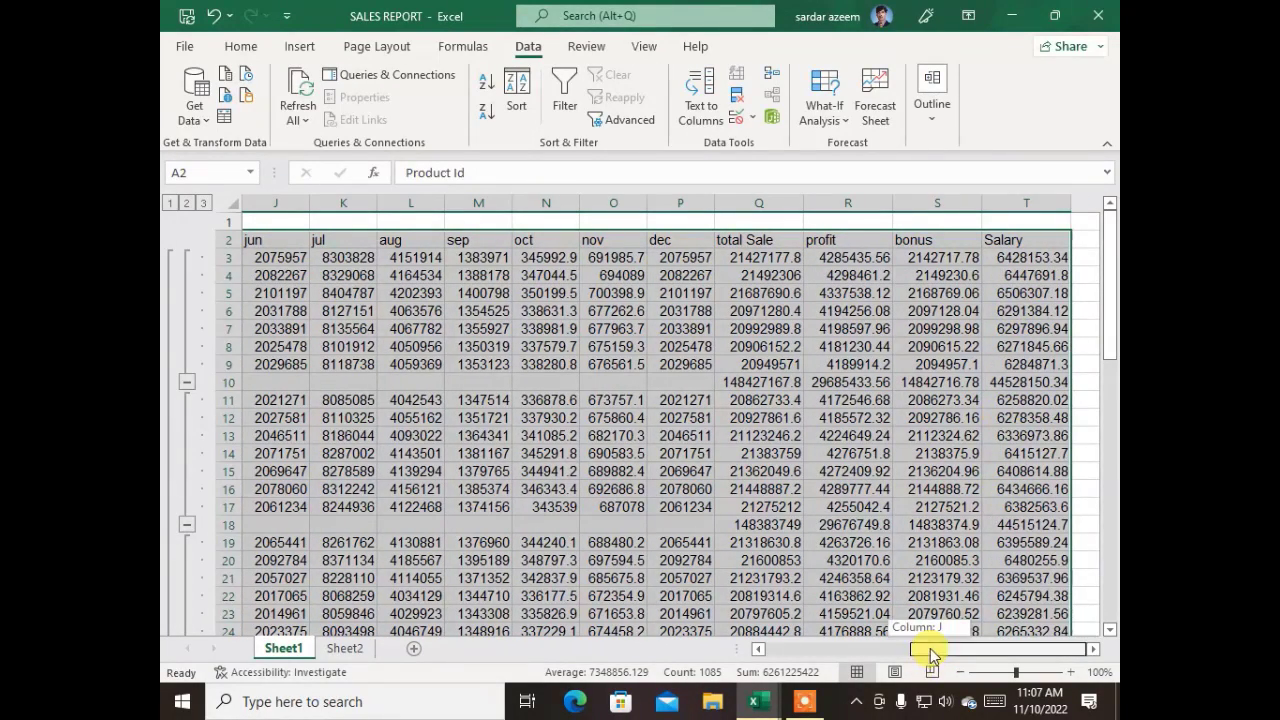
# Collapse the subtotal outline to level 1 and review the grand total row across all columns.
pyautogui.moveTo(930, 648); pyautogui.dragTo(720, 634)
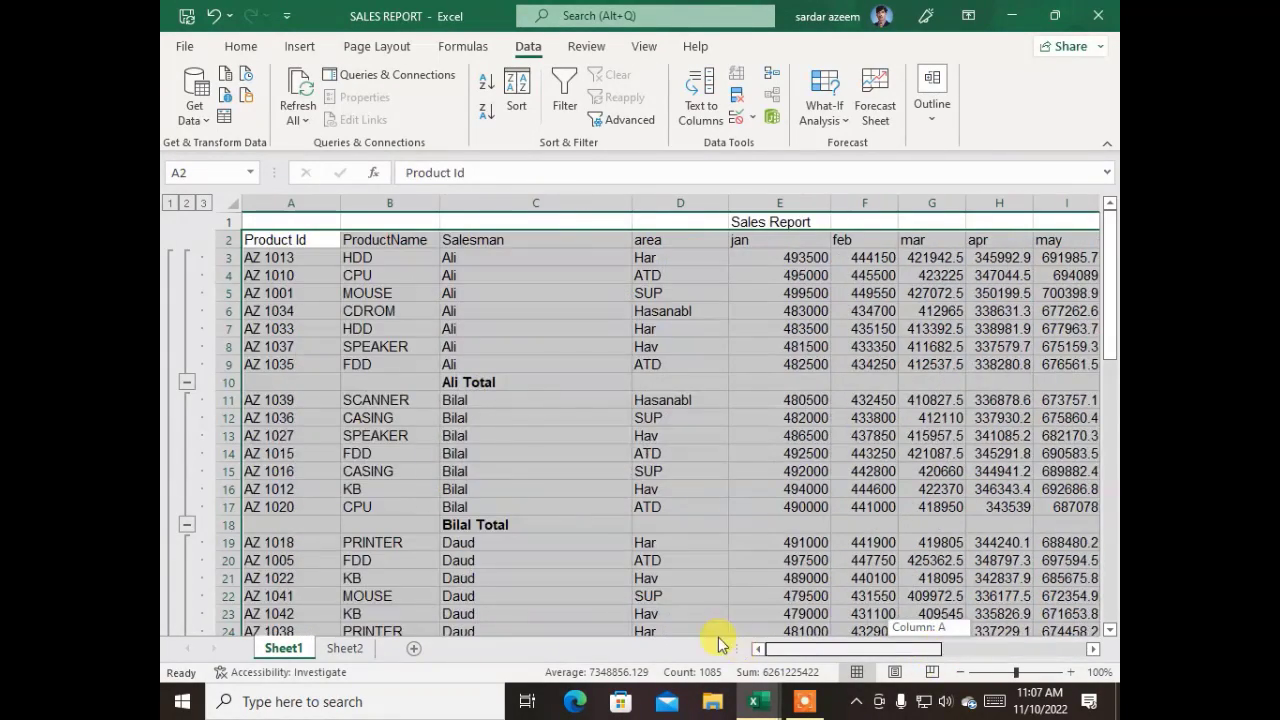
pyautogui.click(169, 206)
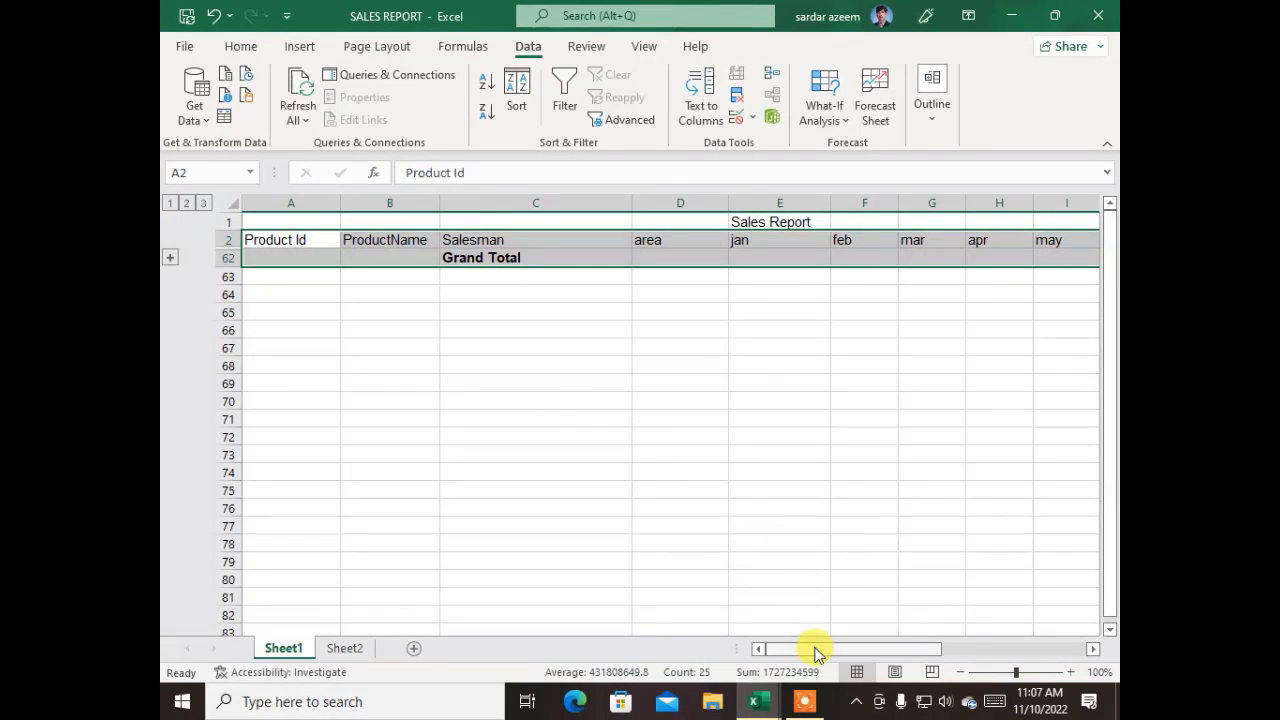
pyautogui.moveTo(816, 646); pyautogui.dragTo(1028, 622)
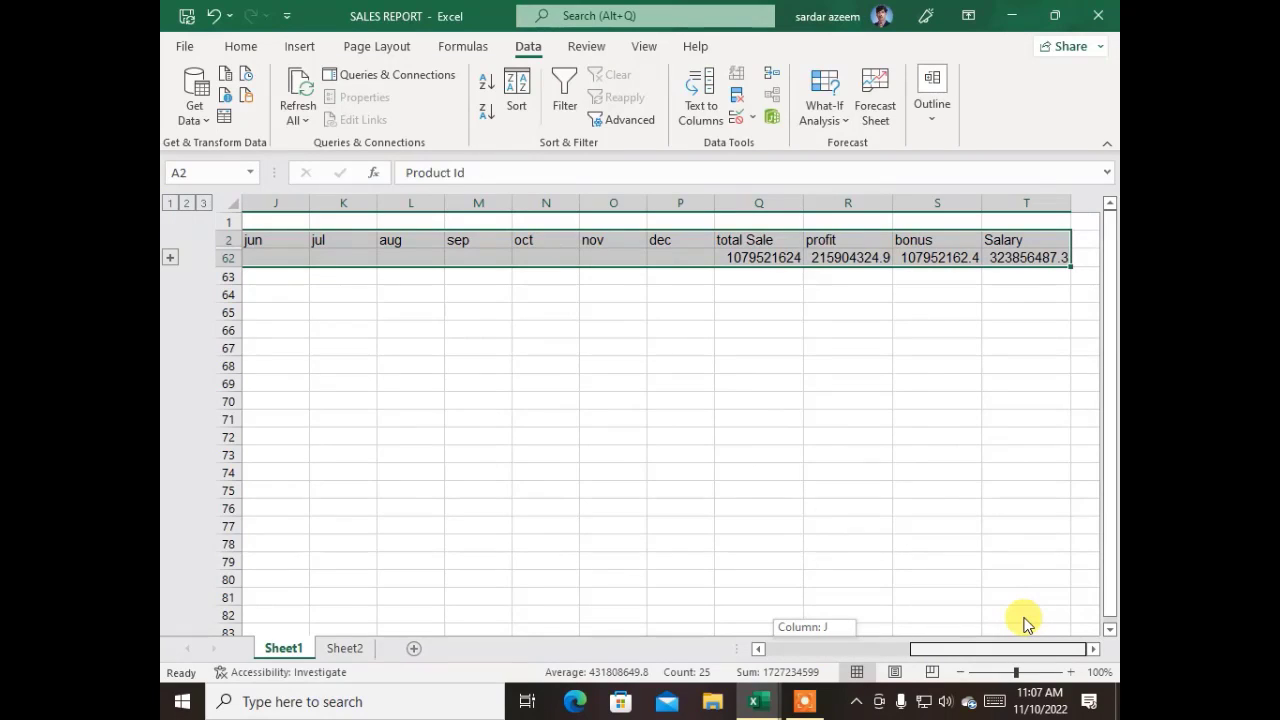
pyautogui.moveTo(1021, 617); pyautogui.dragTo(645, 595)
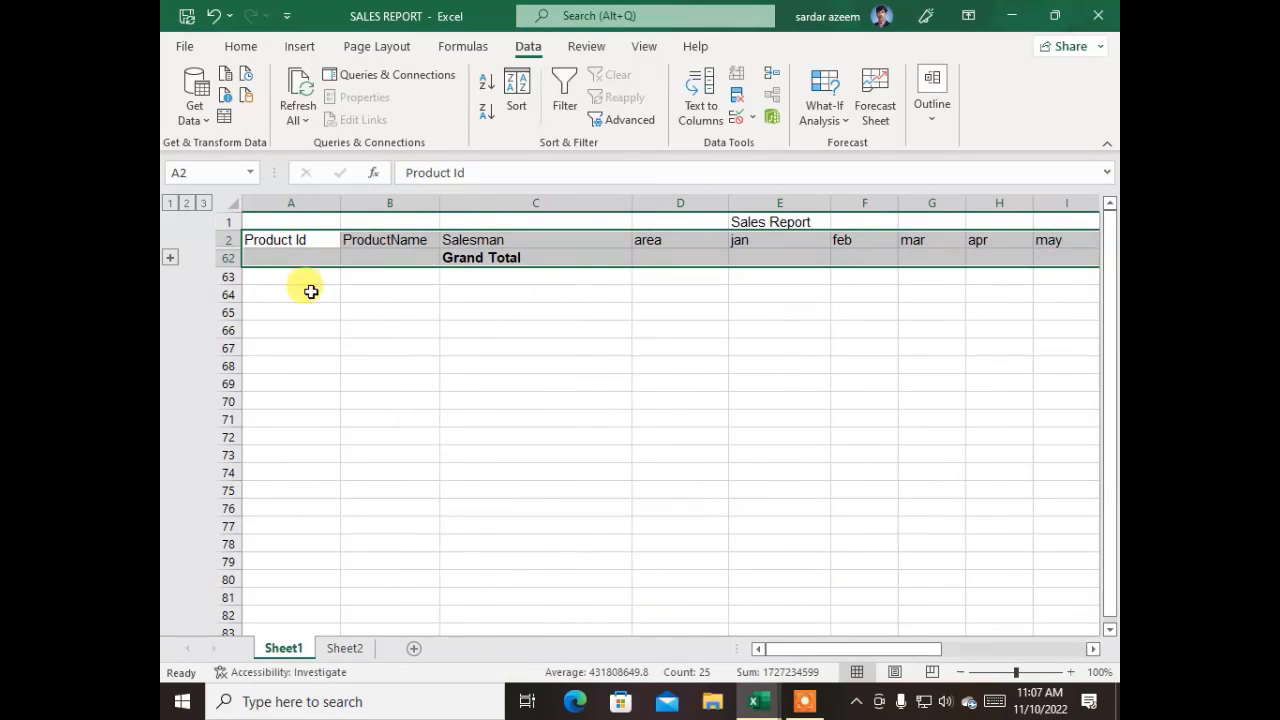
# Show the per-salesman totals at outline level 2, and expand to level 3 to review all detail rows with their subtotals.
pyautogui.click(186, 203)
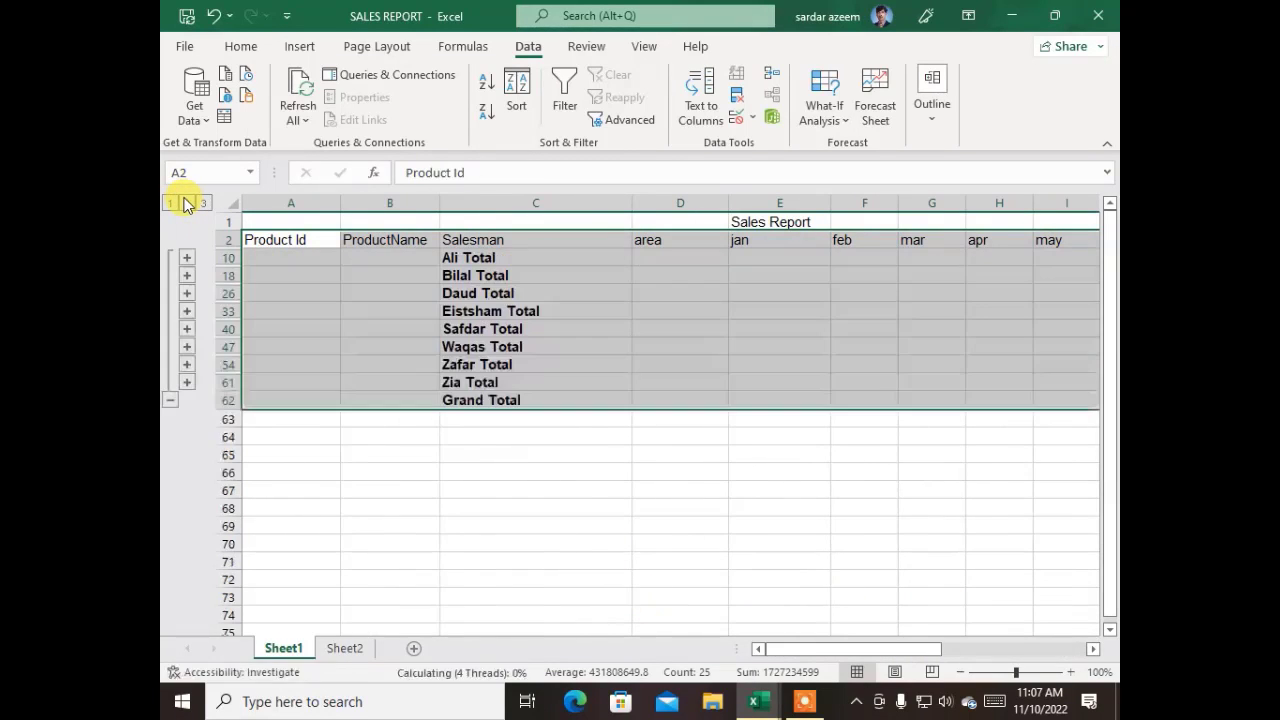
pyautogui.moveTo(851, 646); pyautogui.dragTo(720, 571)
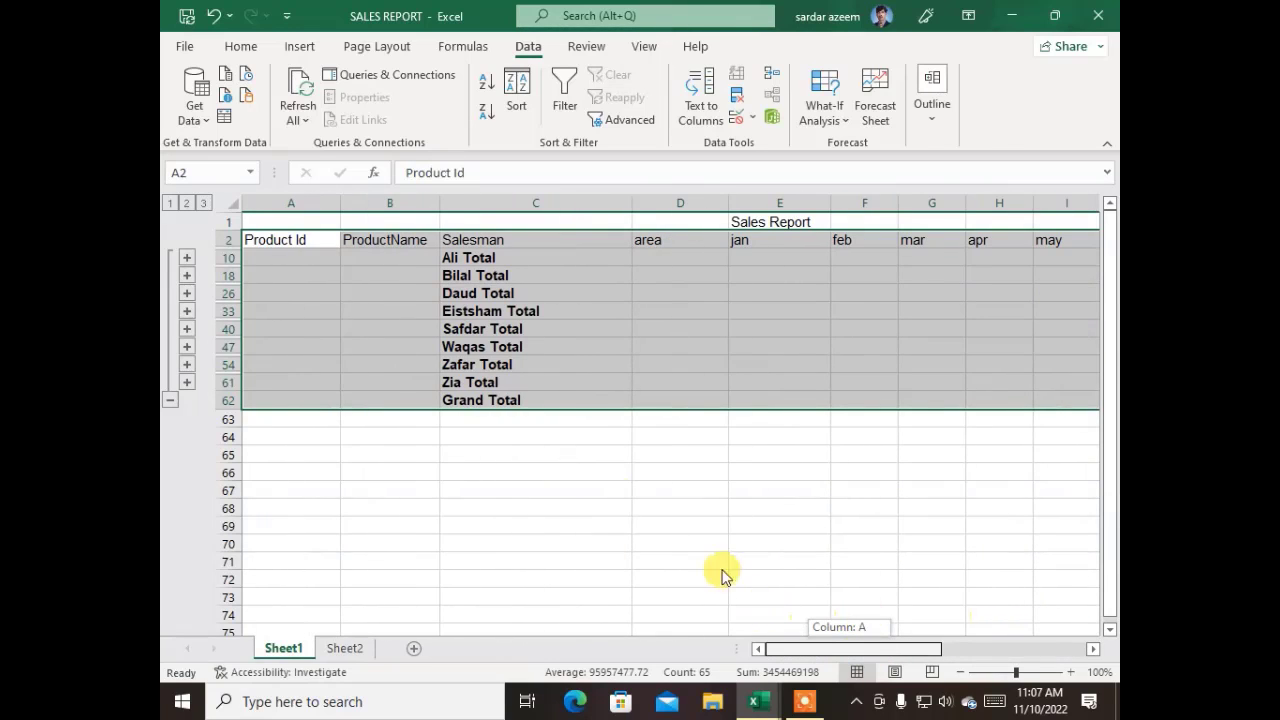
pyautogui.click(203, 203)
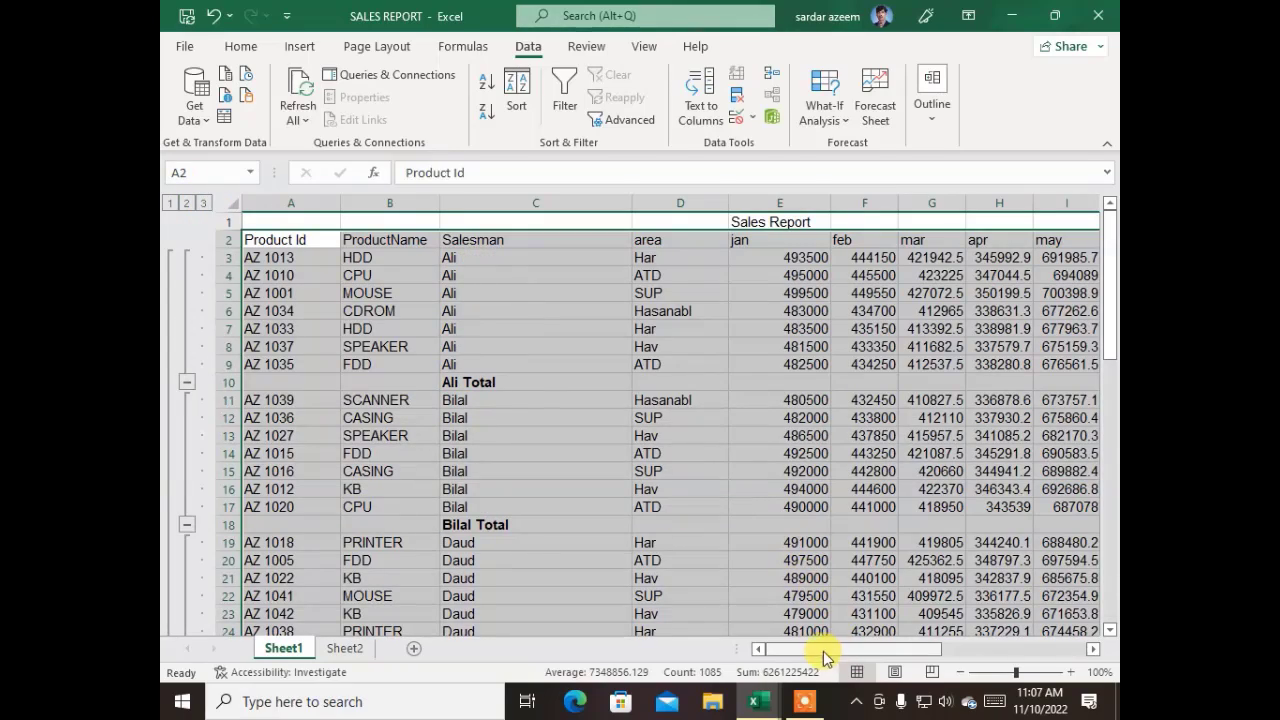
pyautogui.moveTo(826, 652); pyautogui.dragTo(1003, 643)
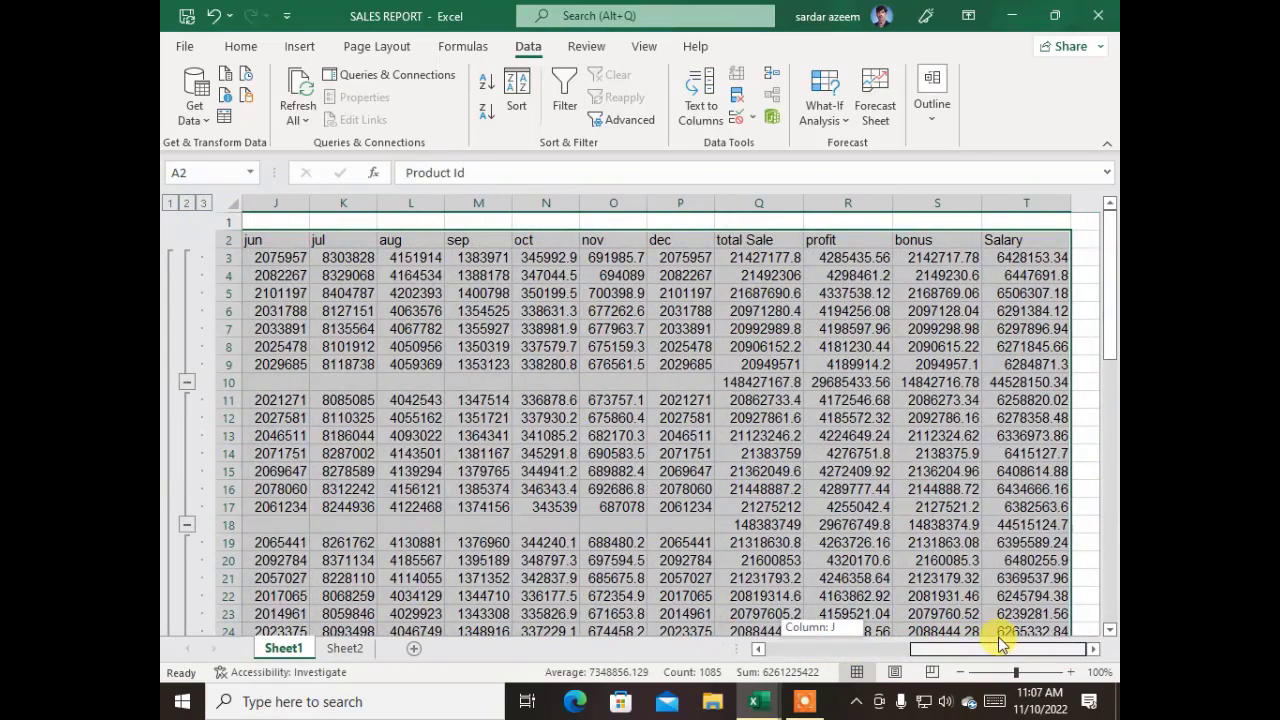
pyautogui.moveTo(984, 632); pyautogui.dragTo(737, 606)
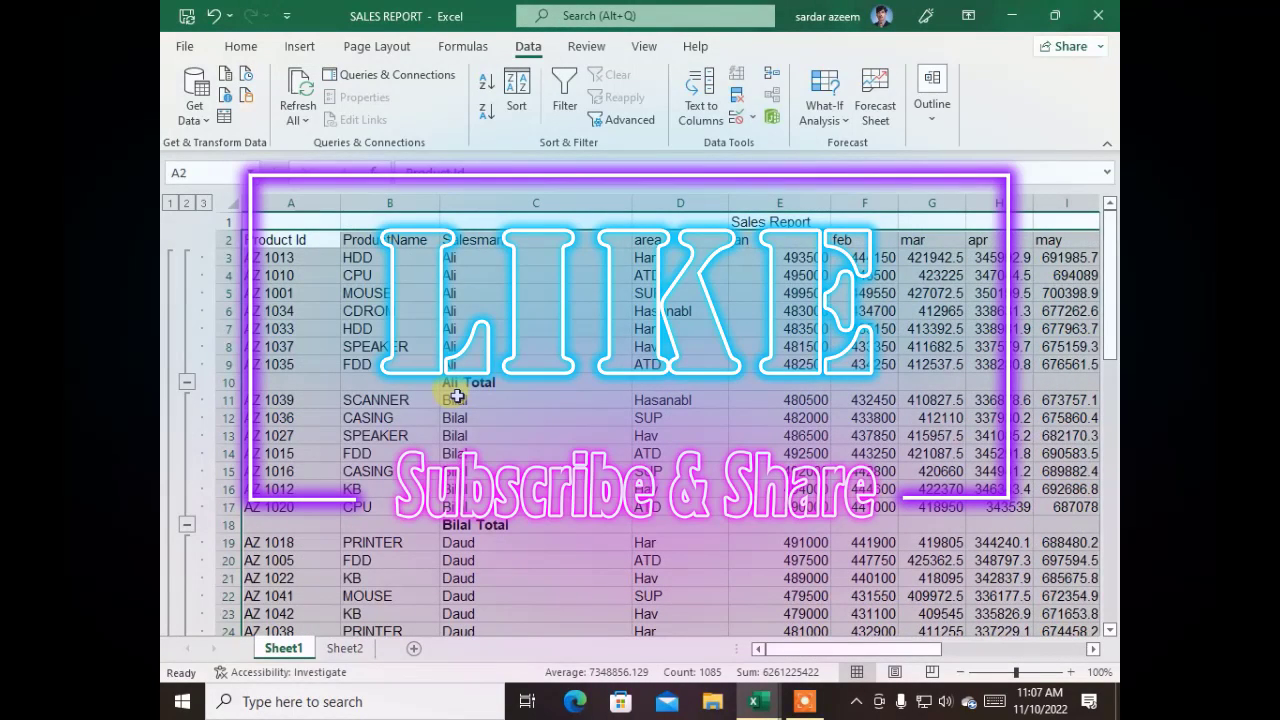
# Remove all subtotals from the sales table and select a cell in the Salesman column.
pyautogui.click(922, 124)
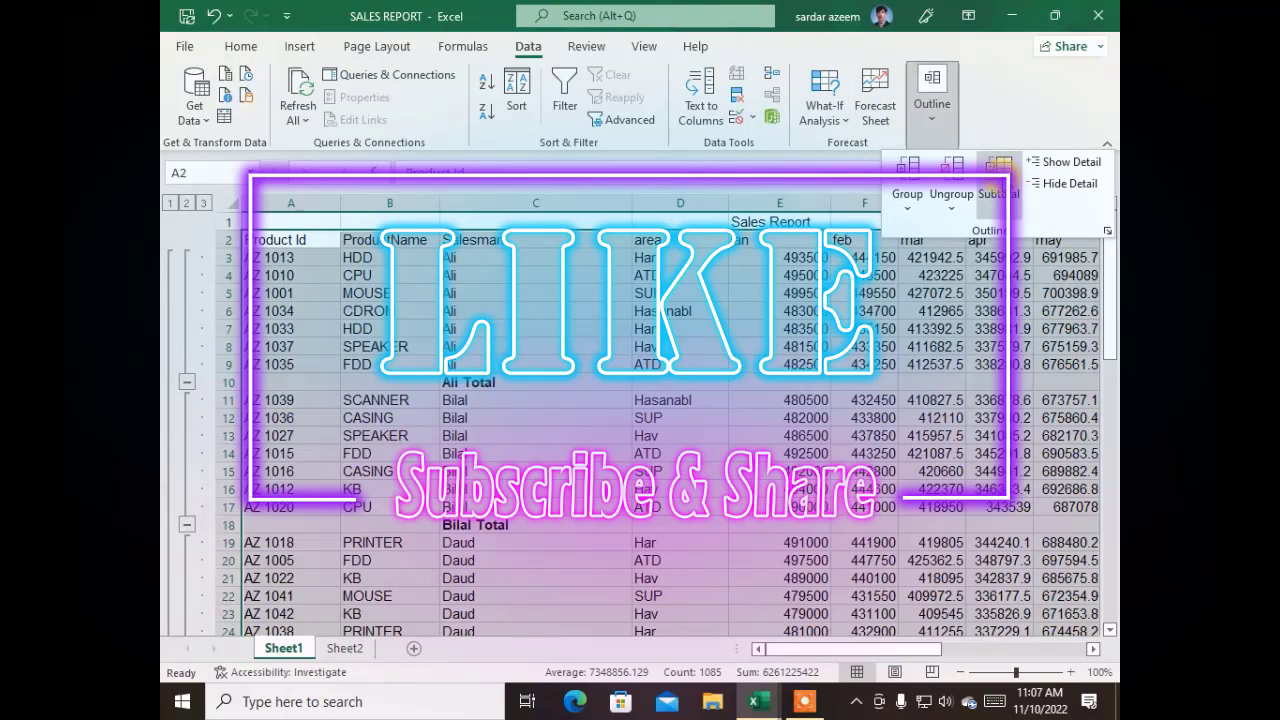
pyautogui.click(1003, 182)
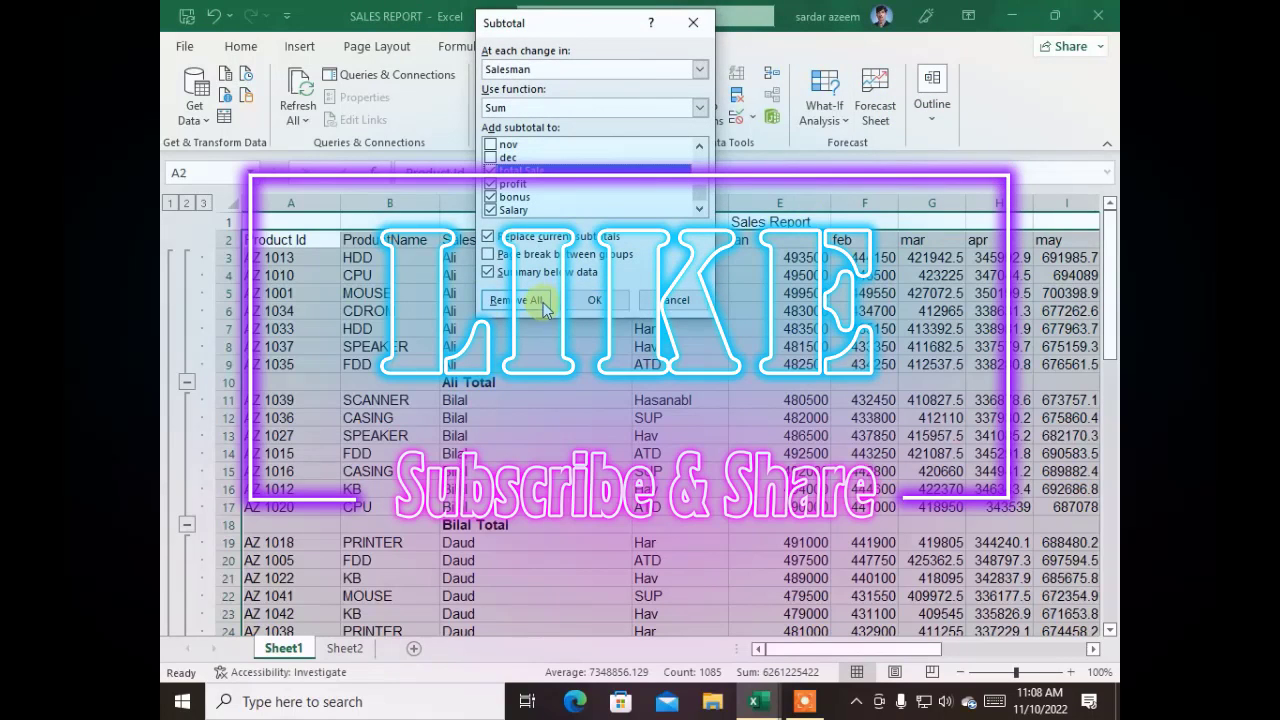
pyautogui.click(545, 305)
pyautogui.click(553, 322)
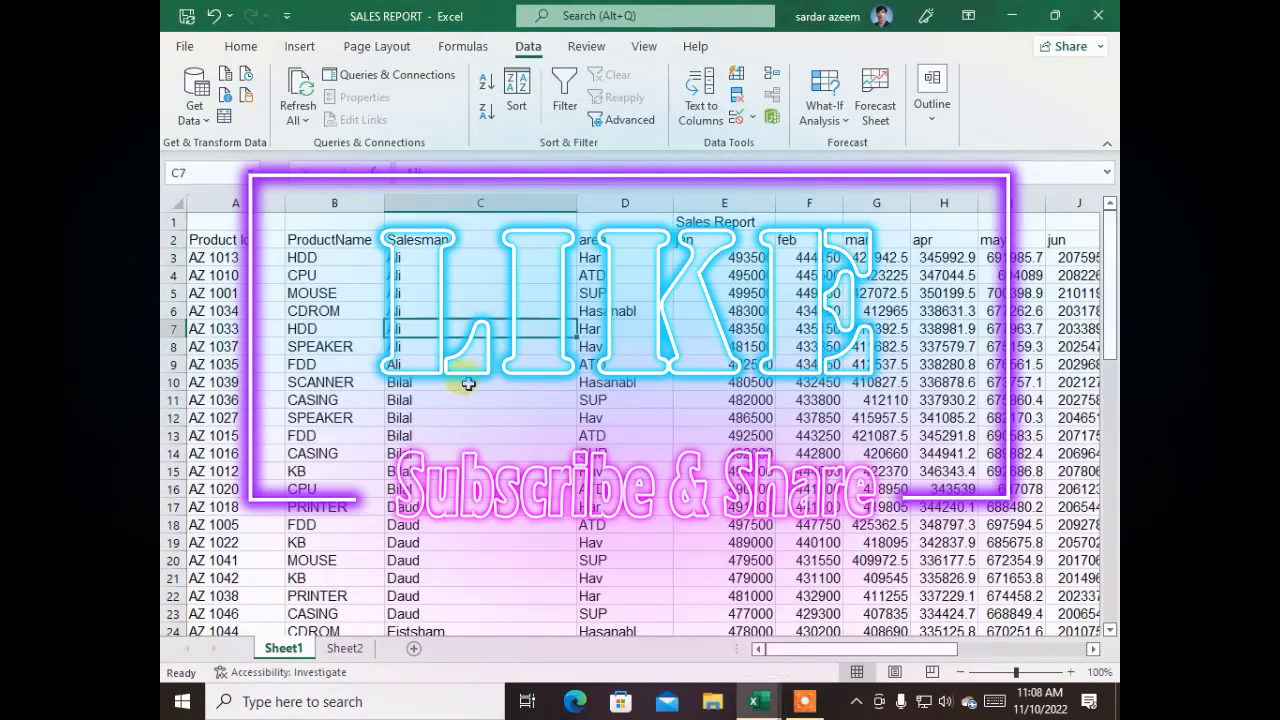